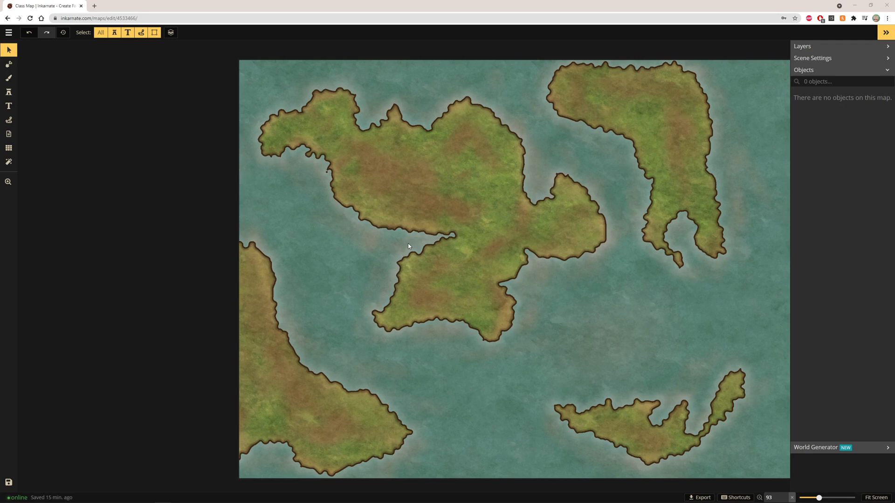
{"action": "left_click", "coordinate": [14, 66]}
{"action": "left_click", "coordinate": [46, 96]}
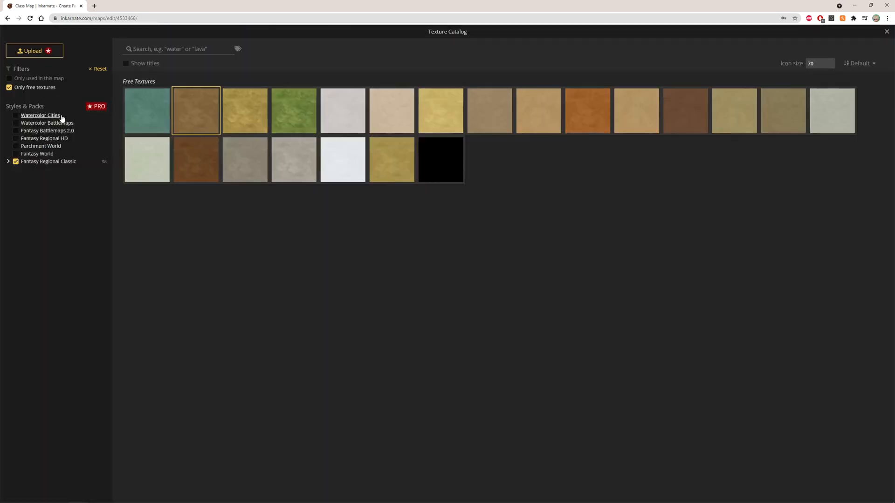
{"action": "left_click", "coordinate": [886, 31]}
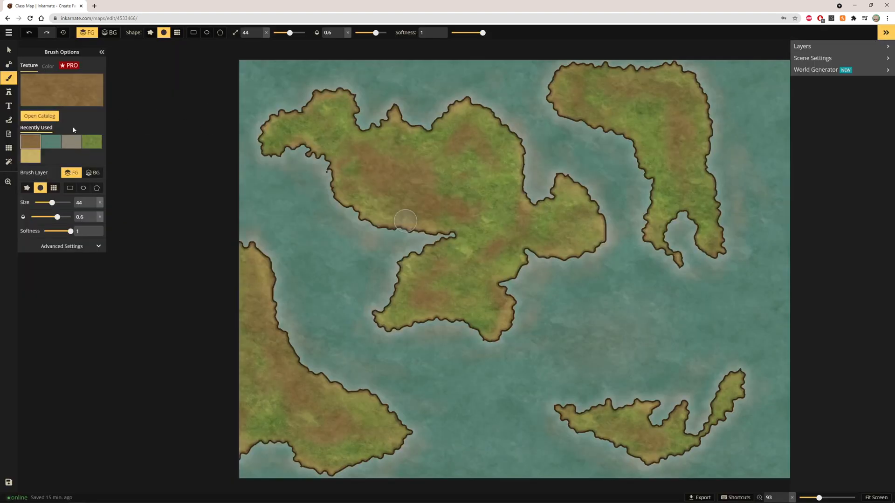
Step: Open the stamp catalog, show only free stamps, and pick the mountains stamp set
{"action": "left_click", "coordinate": [9, 91]}
{"action": "left_click", "coordinate": [29, 88]}
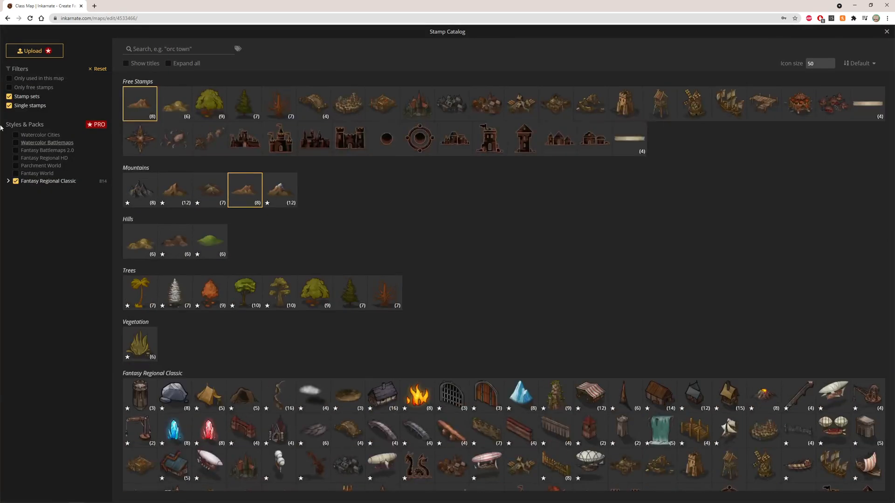
{"action": "left_click", "coordinate": [9, 88]}
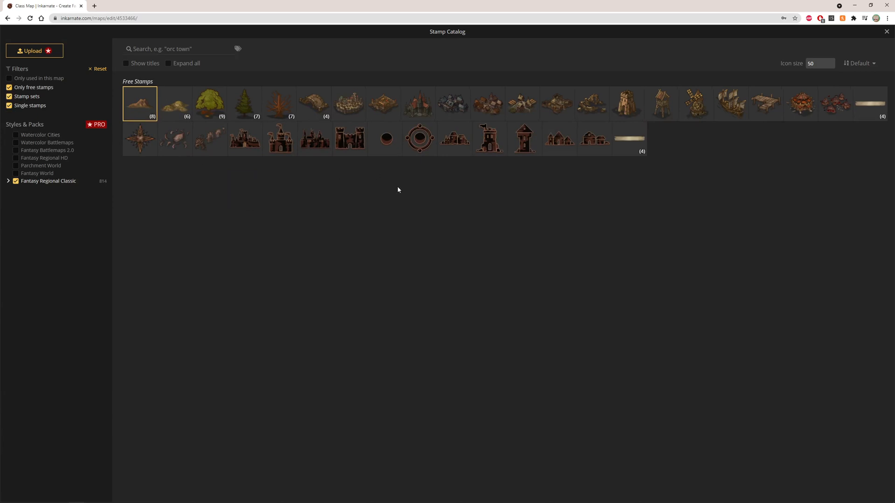
{"action": "left_click", "coordinate": [144, 104]}
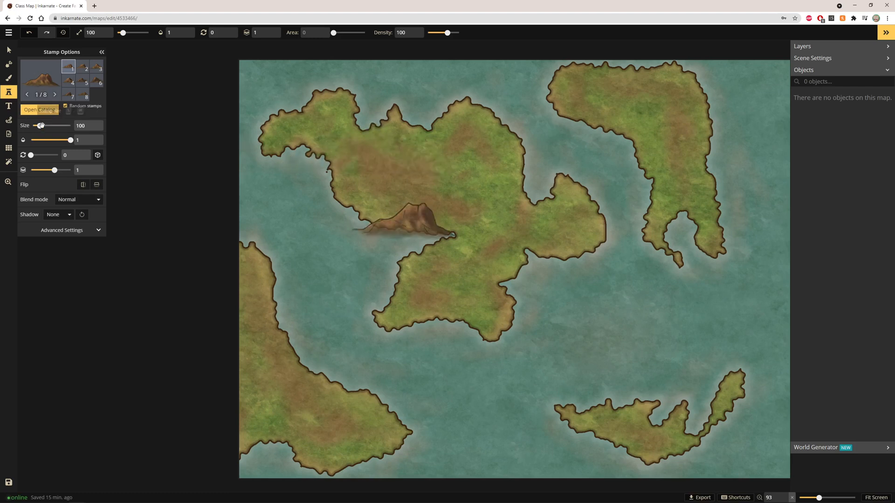
Step: Set the stamp size to 56 and stamp a mountain range across the large northwest island
{"action": "left_click_drag", "start_coordinate": [39, 126], "coordinate": [36, 126]}
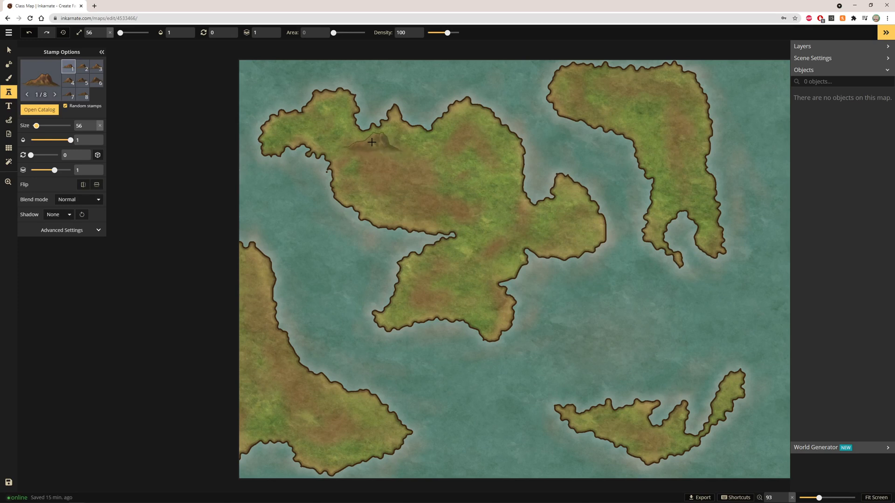
{"action": "mouse_move", "coordinate": [371, 142]}
{"action": "left_mouse_down"}
{"action": "mouse_move", "coordinate": [431, 189]}
{"action": "mouse_move", "coordinate": [488, 203]}
{"action": "left_mouse_up"}
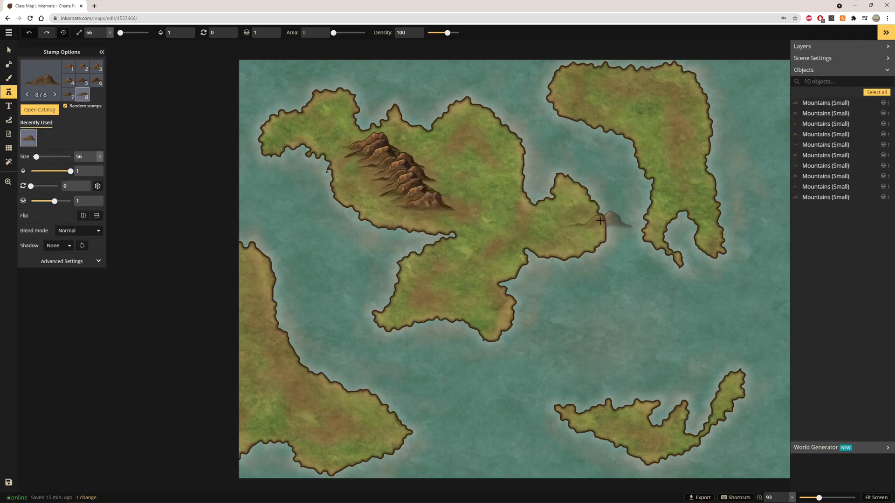
{"action": "mouse_move", "coordinate": [420, 176]}
{"action": "left_mouse_down"}
{"action": "mouse_move", "coordinate": [468, 177]}
{"action": "mouse_move", "coordinate": [391, 146]}
{"action": "mouse_move", "coordinate": [350, 159]}
{"action": "mouse_move", "coordinate": [368, 161]}
{"action": "mouse_move", "coordinate": [354, 186]}
{"action": "left_mouse_up"}
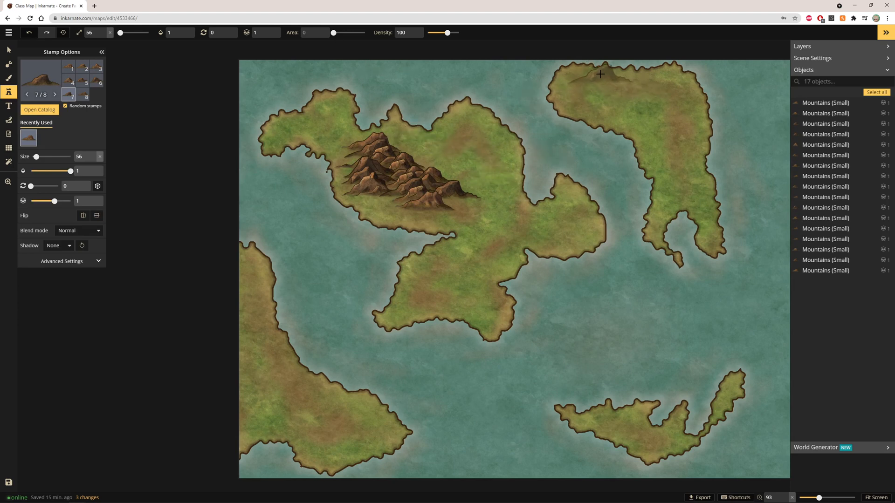
Step: Stamp mountains on the northeast island's top and along the western landmass's coast
{"action": "mouse_move", "coordinate": [587, 70]}
{"action": "left_mouse_down"}
{"action": "mouse_move", "coordinate": [598, 106]}
{"action": "mouse_move", "coordinate": [624, 112]}
{"action": "left_mouse_up"}
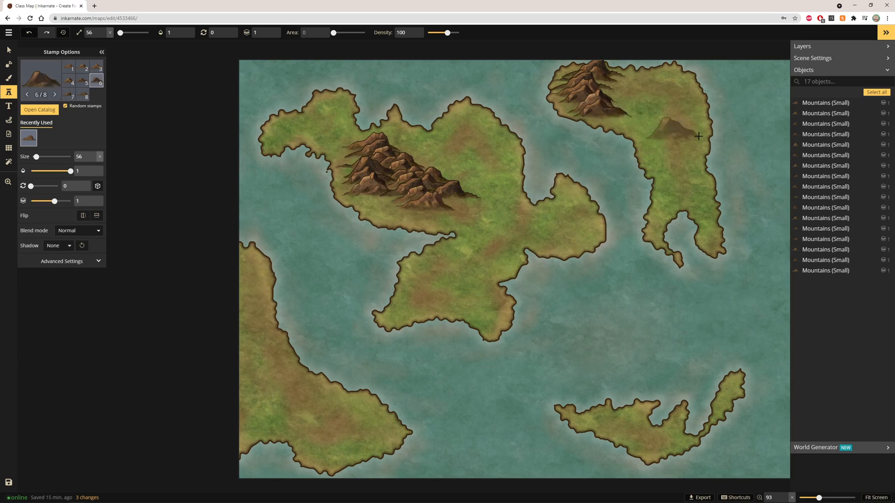
{"action": "mouse_move", "coordinate": [261, 300]}
{"action": "left_mouse_down"}
{"action": "mouse_move", "coordinate": [245, 259]}
{"action": "mouse_move", "coordinate": [248, 393]}
{"action": "mouse_move", "coordinate": [219, 429]}
{"action": "mouse_move", "coordinate": [172, 458]}
{"action": "left_mouse_up"}
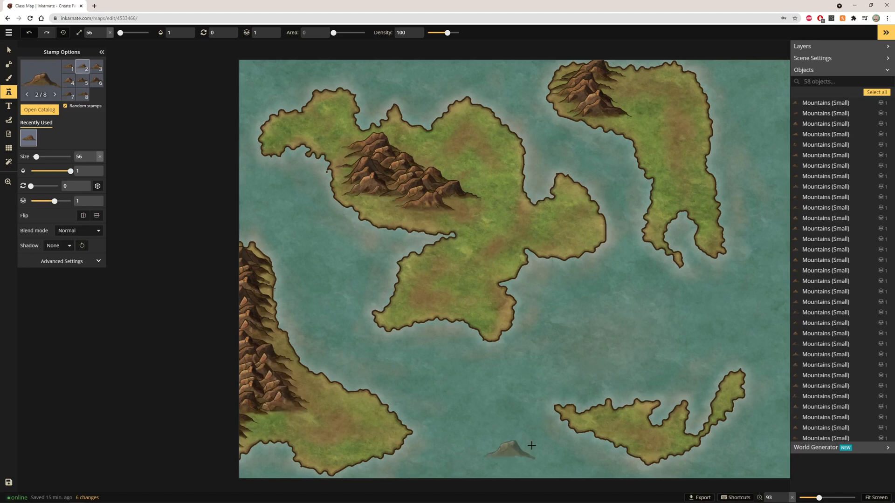
Step: Add mountain clusters on the central island's southern peninsula and eastern lobe, plus one more near the northwest range
{"action": "left_click", "coordinate": [445, 300]}
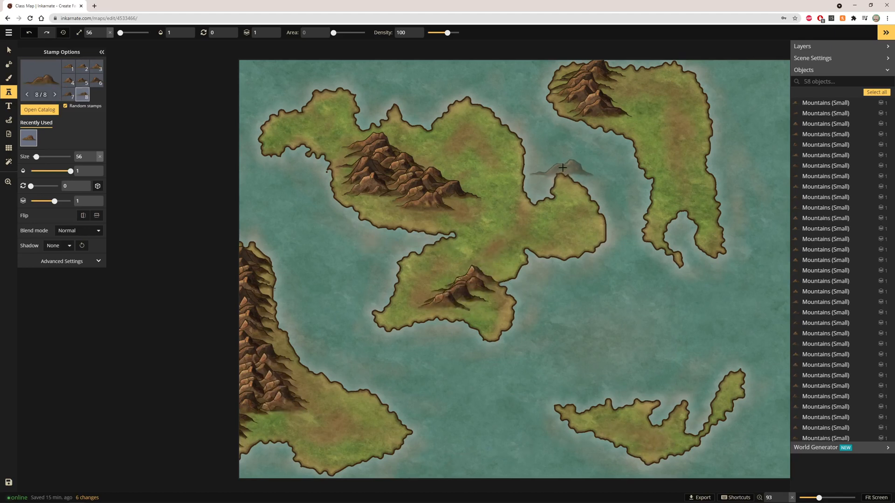
{"action": "mouse_move", "coordinate": [536, 211]}
{"action": "left_mouse_down"}
{"action": "mouse_move", "coordinate": [513, 226]}
{"action": "mouse_move", "coordinate": [499, 207]}
{"action": "mouse_move", "coordinate": [513, 208]}
{"action": "mouse_move", "coordinate": [528, 229]}
{"action": "left_mouse_up"}
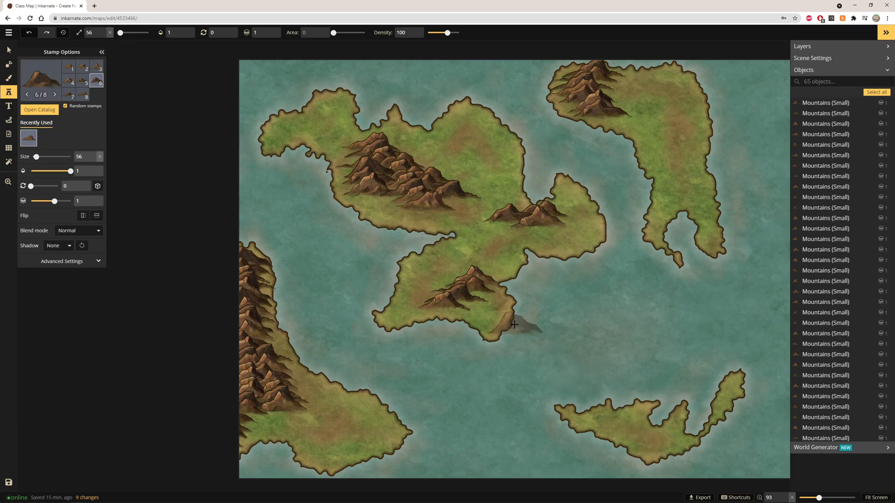
{"action": "left_click", "coordinate": [405, 220]}
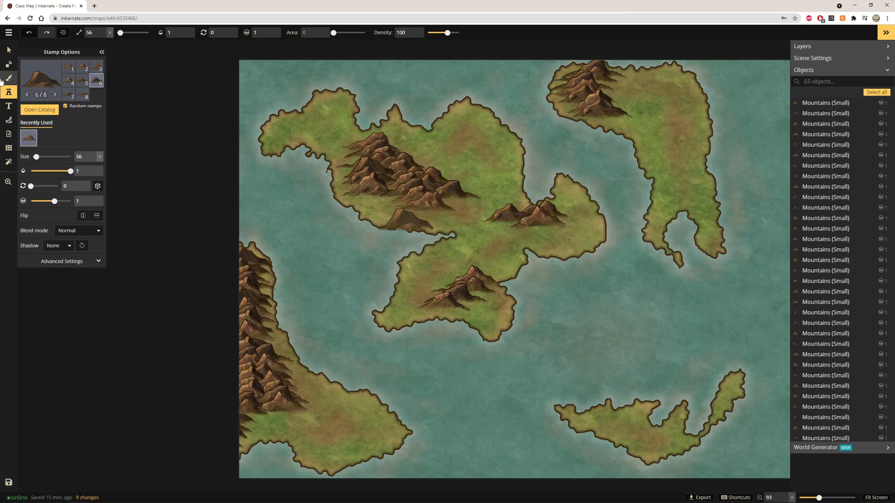
Step: Switch to the pine tree stamp set and set the stamp size to 50
{"action": "left_click", "coordinate": [49, 84]}
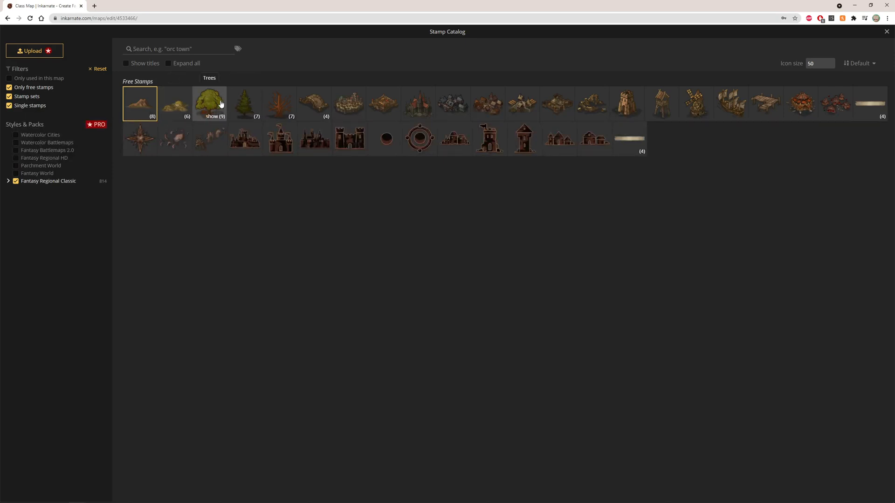
{"action": "left_click", "coordinate": [236, 101]}
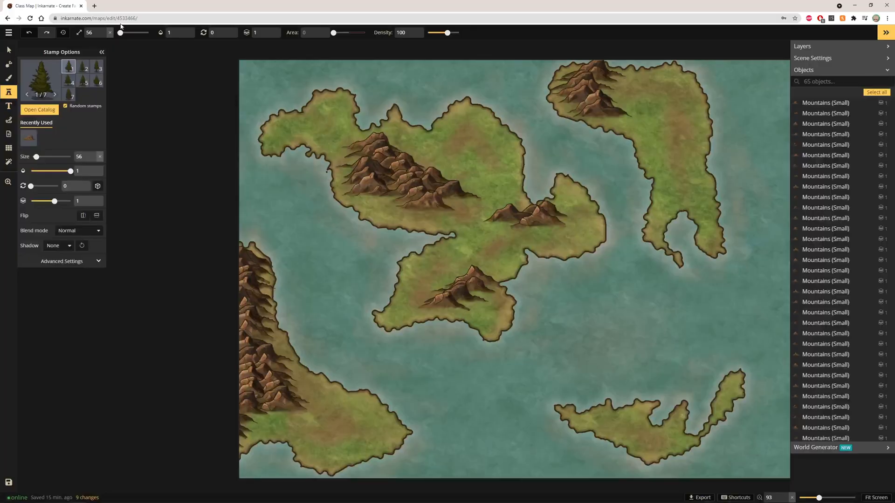
{"action": "left_click", "coordinate": [103, 36]}
{"action": "scroll", "coordinate": [403, 205], "scroll_direction": "up", "scroll_amount": 5}
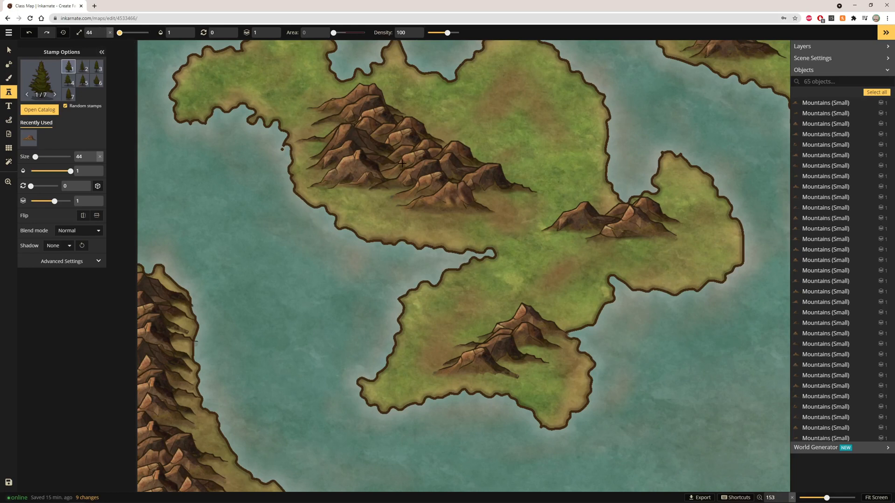
{"action": "left_click", "coordinate": [103, 30]}
Step: Stamp pine trees throughout and around the northwest mountain range
{"action": "mouse_move", "coordinate": [327, 164]}
{"action": "left_mouse_down"}
{"action": "mouse_move", "coordinate": [381, 182]}
{"action": "mouse_move", "coordinate": [316, 163]}
{"action": "mouse_move", "coordinate": [455, 189]}
{"action": "mouse_move", "coordinate": [389, 164]}
{"action": "mouse_move", "coordinate": [440, 158]}
{"action": "mouse_move", "coordinate": [459, 171]}
{"action": "mouse_move", "coordinate": [456, 179]}
{"action": "mouse_move", "coordinate": [479, 171]}
{"action": "mouse_move", "coordinate": [420, 180]}
{"action": "mouse_move", "coordinate": [447, 186]}
{"action": "mouse_move", "coordinate": [420, 197]}
{"action": "mouse_move", "coordinate": [491, 206]}
{"action": "mouse_move", "coordinate": [420, 196]}
{"action": "mouse_move", "coordinate": [466, 200]}
{"action": "mouse_move", "coordinate": [502, 188]}
{"action": "mouse_move", "coordinate": [508, 196]}
{"action": "mouse_move", "coordinate": [480, 215]}
{"action": "mouse_move", "coordinate": [505, 208]}
{"action": "left_mouse_up"}
{"action": "left_click_drag", "start_coordinate": [502, 163], "coordinate": [495, 162]}
{"action": "left_click_drag", "start_coordinate": [484, 151], "coordinate": [471, 149]}
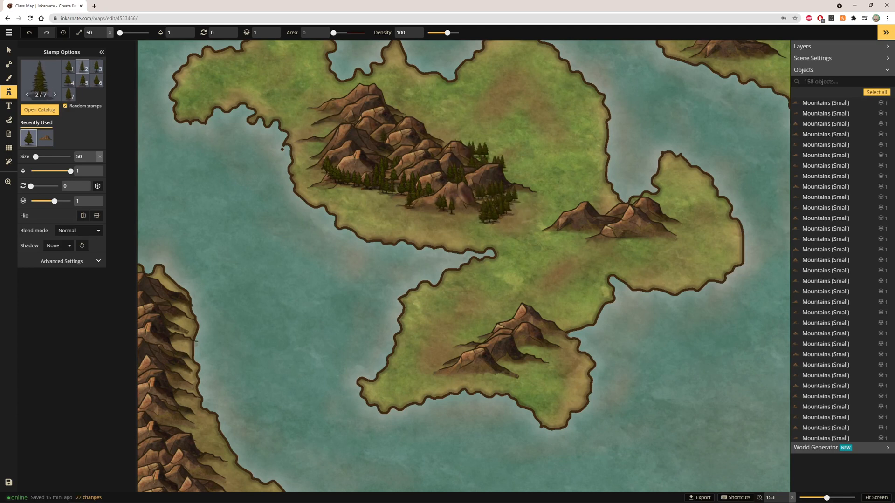
{"action": "mouse_move", "coordinate": [368, 150]}
{"action": "left_mouse_down"}
{"action": "mouse_move", "coordinate": [396, 154]}
{"action": "mouse_move", "coordinate": [345, 122]}
{"action": "mouse_move", "coordinate": [329, 140]}
{"action": "mouse_move", "coordinate": [319, 121]}
{"action": "mouse_move", "coordinate": [340, 100]}
{"action": "left_mouse_up"}
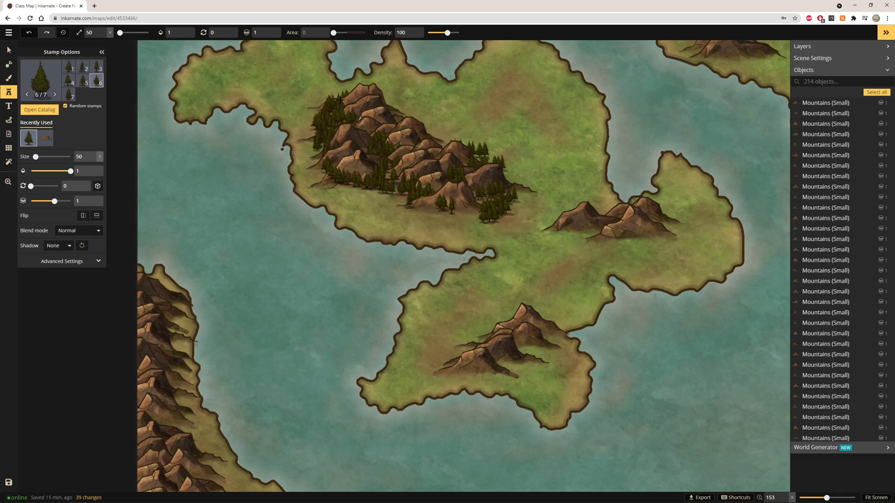
{"action": "left_click_drag", "start_coordinate": [392, 108], "coordinate": [423, 129]}
{"action": "mouse_move", "coordinate": [430, 134]}
{"action": "left_mouse_down"}
{"action": "mouse_move", "coordinate": [449, 140]}
{"action": "mouse_move", "coordinate": [427, 133]}
{"action": "left_mouse_up"}
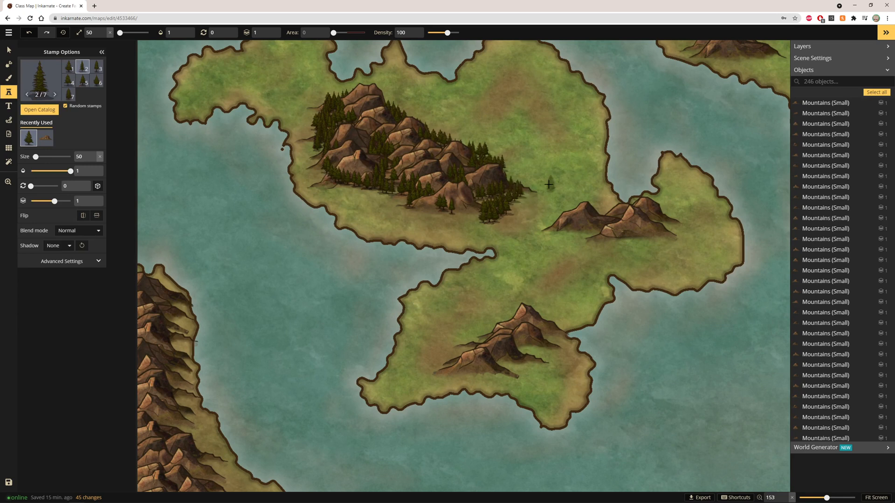
Step: Stamp a pine grove northeast of the mountain range
{"action": "mouse_move", "coordinate": [509, 90]}
{"action": "left_mouse_down"}
{"action": "mouse_move", "coordinate": [481, 105]}
{"action": "mouse_move", "coordinate": [508, 75]}
{"action": "mouse_move", "coordinate": [549, 91]}
{"action": "left_mouse_up"}
{"action": "mouse_move", "coordinate": [519, 85]}
{"action": "left_mouse_down"}
{"action": "mouse_move", "coordinate": [512, 77]}
{"action": "mouse_move", "coordinate": [540, 110]}
{"action": "left_mouse_up"}
{"action": "mouse_move", "coordinate": [543, 89]}
{"action": "left_mouse_down"}
{"action": "mouse_move", "coordinate": [523, 94]}
{"action": "mouse_move", "coordinate": [559, 114]}
{"action": "left_mouse_up"}
{"action": "mouse_move", "coordinate": [520, 101]}
{"action": "left_mouse_down"}
{"action": "mouse_move", "coordinate": [515, 82]}
{"action": "mouse_move", "coordinate": [527, 113]}
{"action": "left_mouse_up"}
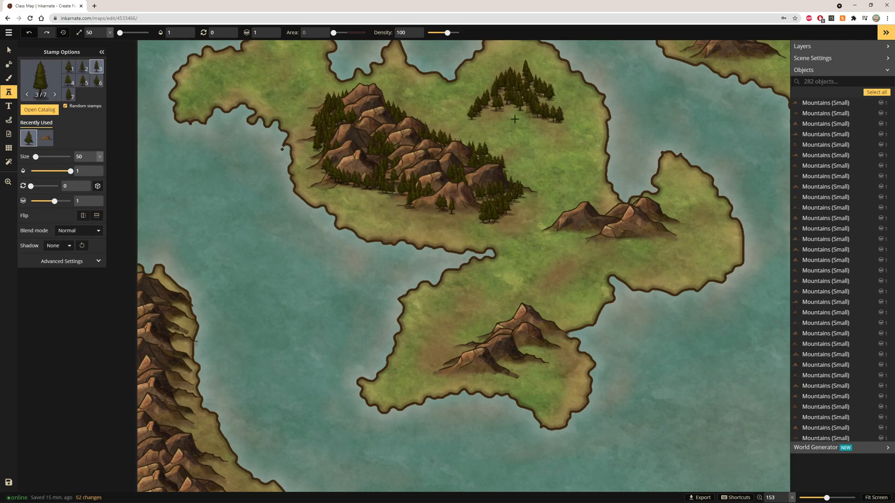
Step: Switch to the deciduous tree stamp set and stamp leafy trees over the pine grove
{"action": "left_click", "coordinate": [45, 94]}
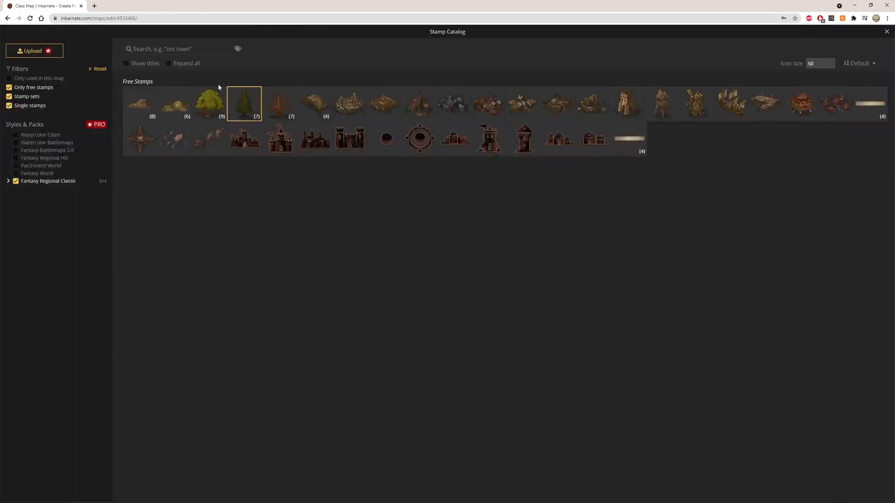
{"action": "left_click", "coordinate": [209, 104]}
{"action": "mouse_move", "coordinate": [487, 104]}
{"action": "left_mouse_down"}
{"action": "mouse_move", "coordinate": [529, 82]}
{"action": "mouse_move", "coordinate": [527, 110]}
{"action": "left_mouse_up"}
{"action": "mouse_move", "coordinate": [494, 80]}
{"action": "left_mouse_down"}
{"action": "mouse_move", "coordinate": [522, 96]}
{"action": "mouse_move", "coordinate": [546, 95]}
{"action": "mouse_move", "coordinate": [560, 113]}
{"action": "left_mouse_up"}
{"action": "mouse_move", "coordinate": [516, 93]}
{"action": "left_mouse_down"}
{"action": "mouse_move", "coordinate": [553, 129]}
{"action": "mouse_move", "coordinate": [505, 109]}
{"action": "mouse_move", "coordinate": [467, 107]}
{"action": "left_mouse_up"}
{"action": "left_click_drag", "start_coordinate": [544, 112], "coordinate": [568, 116]}
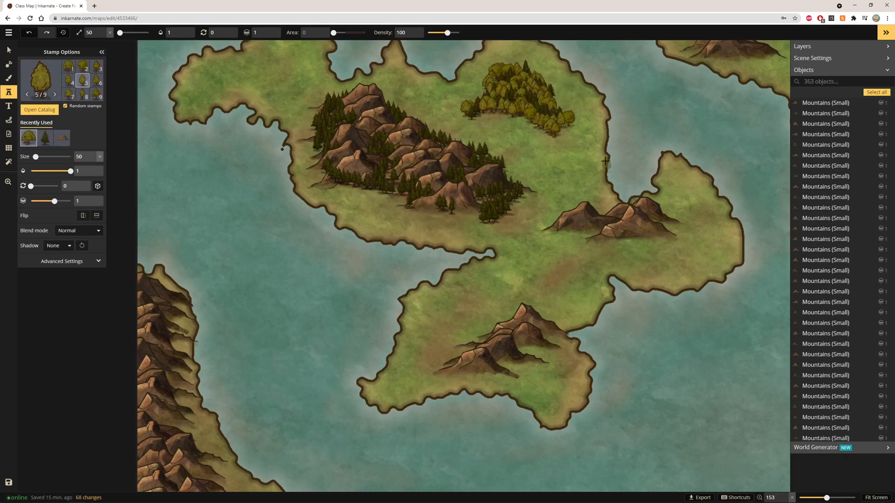
Step: Stamp deciduous trees along the southern and northern edges of the mountain range
{"action": "scroll", "coordinate": [605, 161], "scroll_direction": "down", "scroll_amount": 2}
{"action": "scroll", "coordinate": [421, 188], "scroll_direction": "up", "scroll_amount": 3}
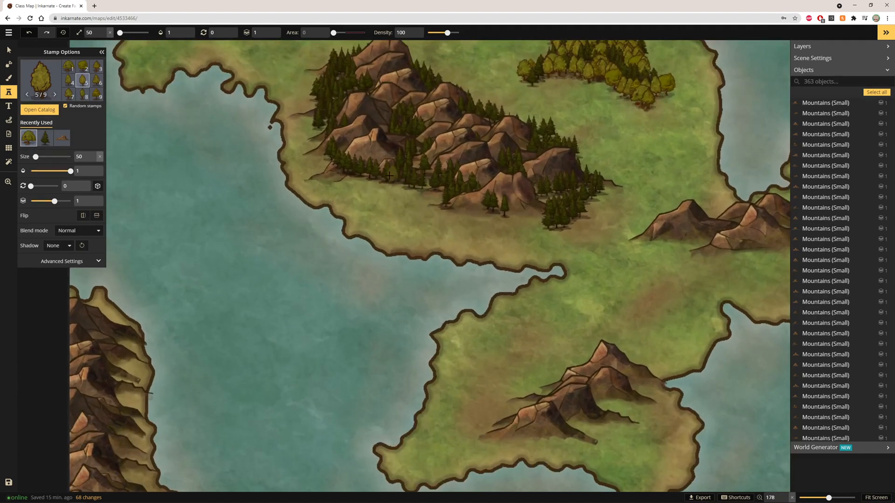
{"action": "left_click_drag", "start_coordinate": [388, 181], "coordinate": [442, 181]}
{"action": "left_click_drag", "start_coordinate": [328, 152], "coordinate": [401, 169]}
{"action": "left_click", "coordinate": [373, 171]}
{"action": "left_click", "coordinate": [338, 139]}
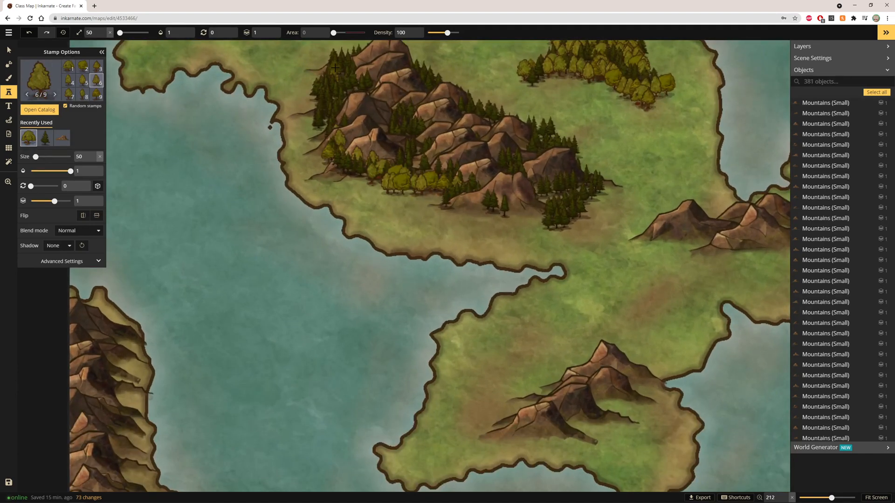
{"action": "left_click", "coordinate": [320, 99]}
{"action": "mouse_move", "coordinate": [327, 83]}
{"action": "left_mouse_down"}
{"action": "mouse_move", "coordinate": [322, 62]}
{"action": "mouse_move", "coordinate": [311, 99]}
{"action": "left_mouse_up"}
Step: Fill gaps on the mountain range's eastern side and foothills with more deciduous trees
{"action": "mouse_move", "coordinate": [532, 209]}
{"action": "left_mouse_down"}
{"action": "mouse_move", "coordinate": [561, 185]}
{"action": "mouse_move", "coordinate": [529, 192]}
{"action": "left_mouse_up"}
{"action": "left_click_drag", "start_coordinate": [508, 162], "coordinate": [503, 164]}
{"action": "left_click", "coordinate": [541, 142]}
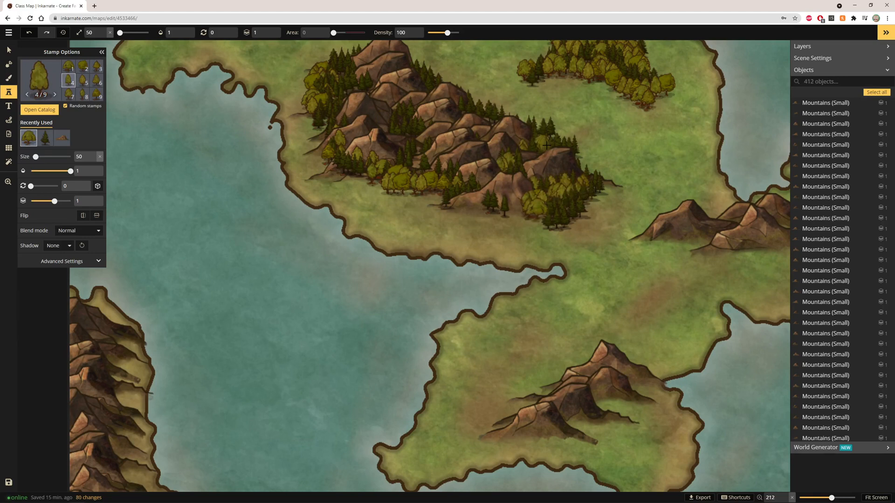
{"action": "left_click_drag", "start_coordinate": [546, 139], "coordinate": [558, 141]}
{"action": "left_click_drag", "start_coordinate": [502, 117], "coordinate": [491, 113]}
{"action": "left_click", "coordinate": [501, 111]}
{"action": "left_click", "coordinate": [406, 121]}
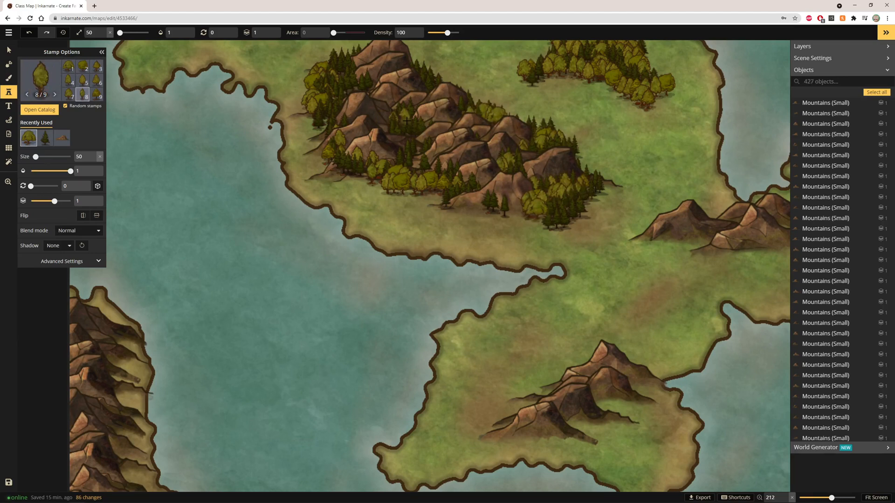
{"action": "left_click_drag", "start_coordinate": [429, 93], "coordinate": [418, 75]}
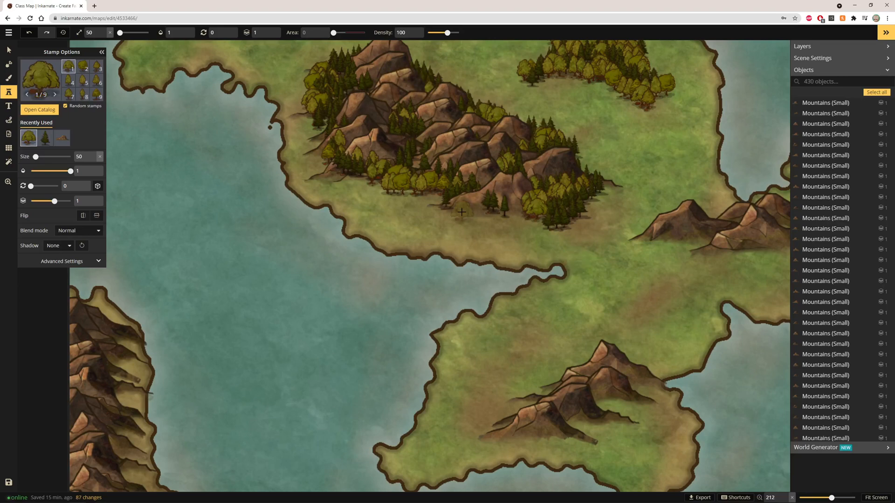
{"action": "left_click_drag", "start_coordinate": [478, 193], "coordinate": [511, 205]}
Step: Stamp deciduous and pine trees among the mountains on the central island's eastern lobe
{"action": "scroll", "coordinate": [642, 245], "scroll_direction": "down", "scroll_amount": 2}
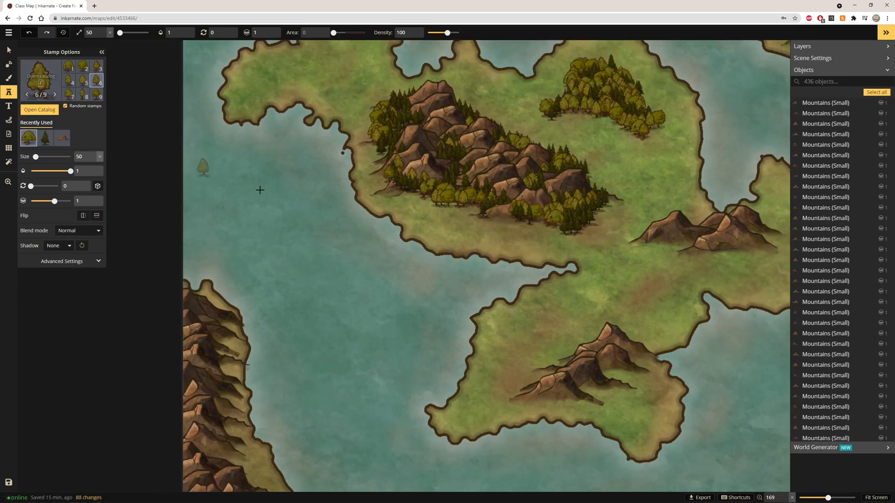
{"action": "scroll", "coordinate": [445, 277], "scroll_direction": "down", "scroll_amount": 2}
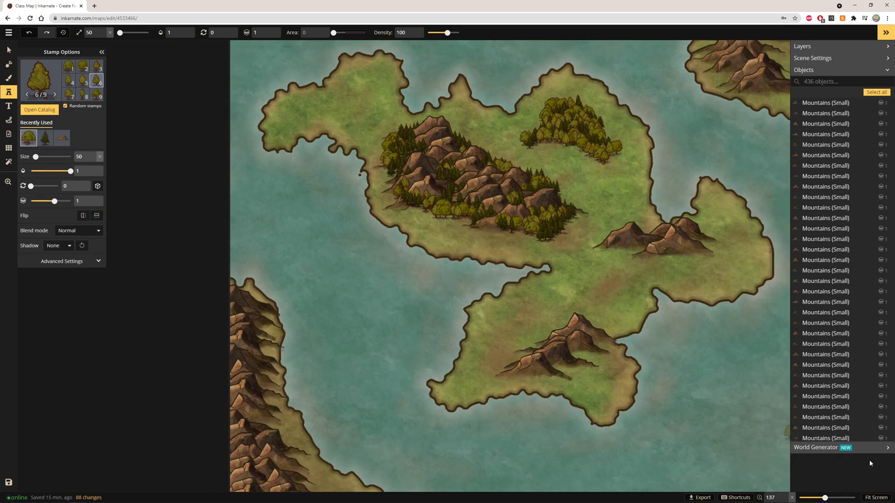
{"action": "left_click", "coordinate": [875, 497]}
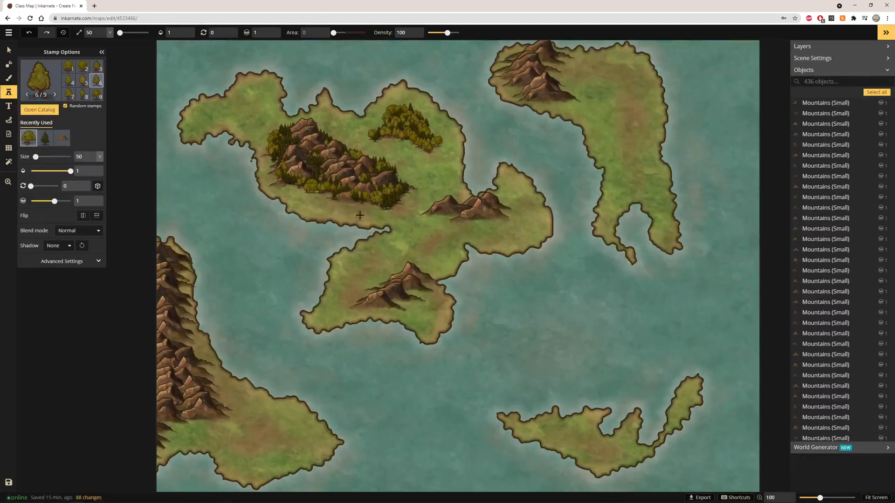
{"action": "scroll", "coordinate": [359, 213], "scroll_direction": "up", "scroll_amount": 1}
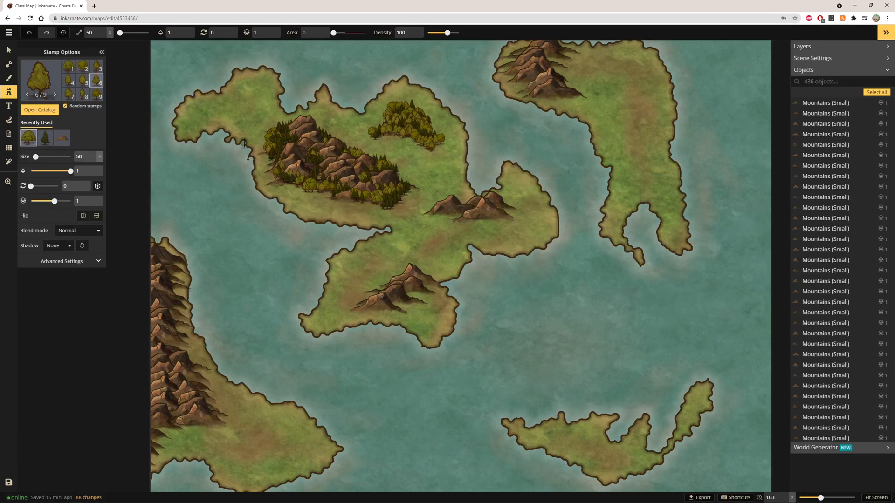
{"action": "left_click_drag", "start_coordinate": [435, 215], "coordinate": [487, 213]}
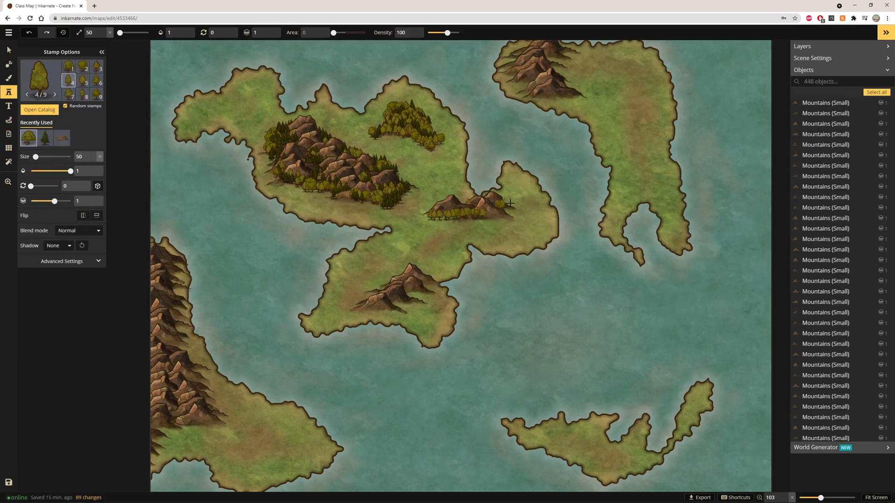
{"action": "left_click", "coordinate": [462, 199]}
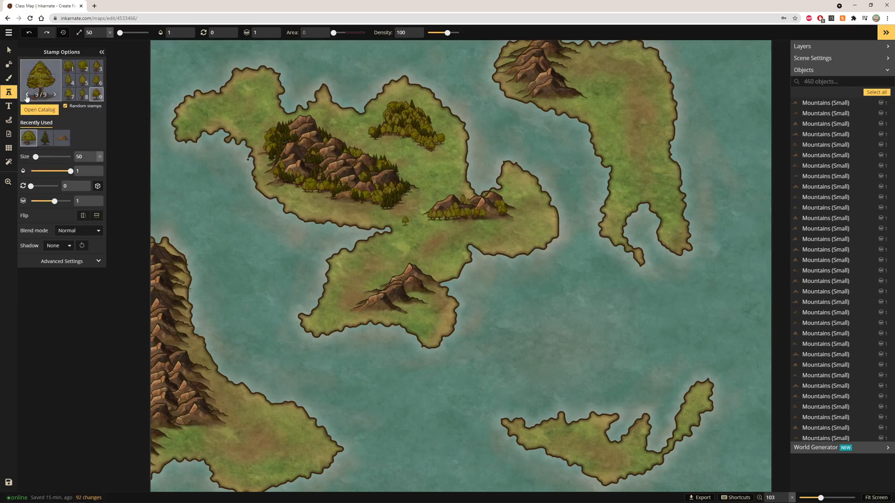
{"action": "left_click", "coordinate": [44, 138]}
{"action": "left_click", "coordinate": [457, 213]}
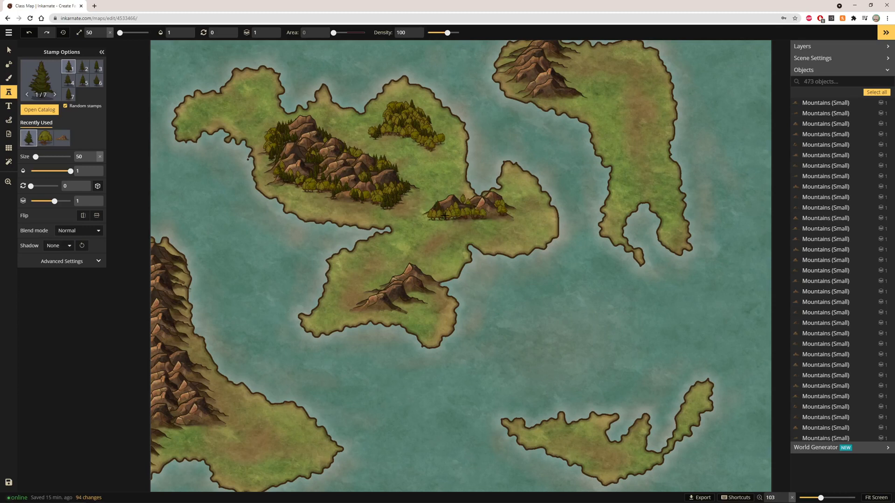
Step: Add more pine trees into the mountain cluster on the central island's eastern lobe
{"action": "left_click_drag", "start_coordinate": [444, 216], "coordinate": [492, 214]}
{"action": "left_click", "coordinate": [499, 204]}
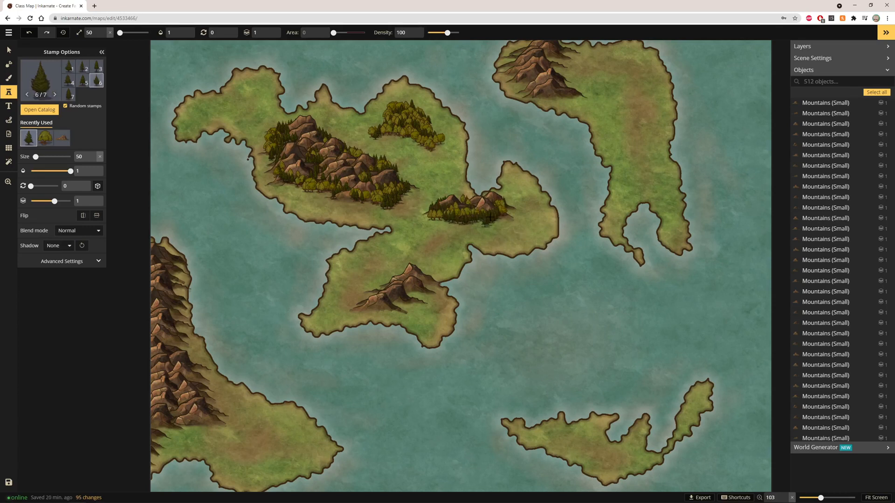
{"action": "left_click", "coordinate": [443, 209]}
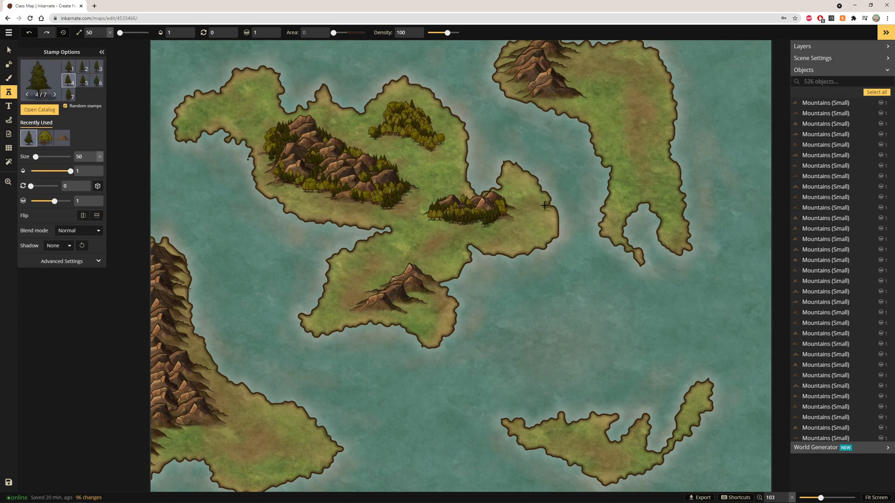
Step: Stamp pine trees on the central island's isthmus and around the southern peninsula's mountain
{"action": "left_click_drag", "start_coordinate": [433, 246], "coordinate": [421, 253]}
{"action": "mouse_move", "coordinate": [372, 269]}
{"action": "left_mouse_down"}
{"action": "mouse_move", "coordinate": [349, 281]}
{"action": "mouse_move", "coordinate": [362, 282]}
{"action": "mouse_move", "coordinate": [357, 300]}
{"action": "left_mouse_up"}
{"action": "left_click", "coordinate": [163, 177]}
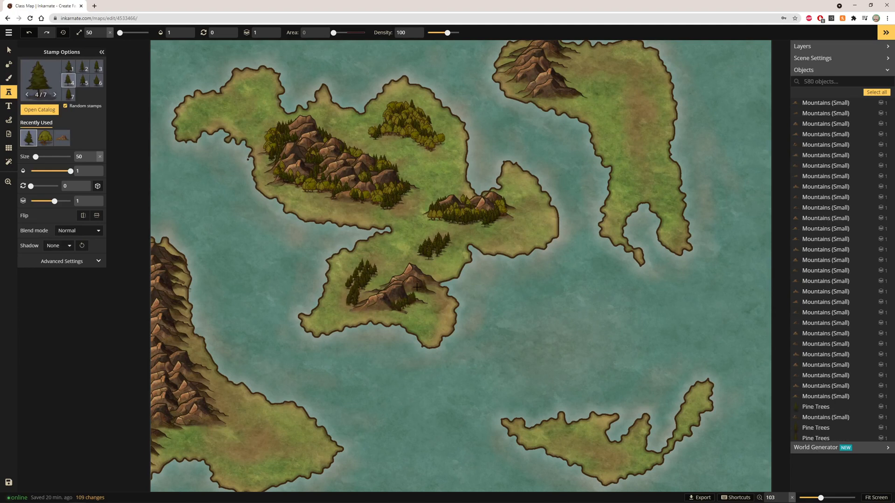
{"action": "mouse_move", "coordinate": [385, 283]}
{"action": "left_mouse_down"}
{"action": "mouse_move", "coordinate": [369, 308]}
{"action": "mouse_move", "coordinate": [365, 302]}
{"action": "mouse_move", "coordinate": [377, 310]}
{"action": "mouse_move", "coordinate": [353, 309]}
{"action": "mouse_move", "coordinate": [414, 278]}
{"action": "left_mouse_up"}
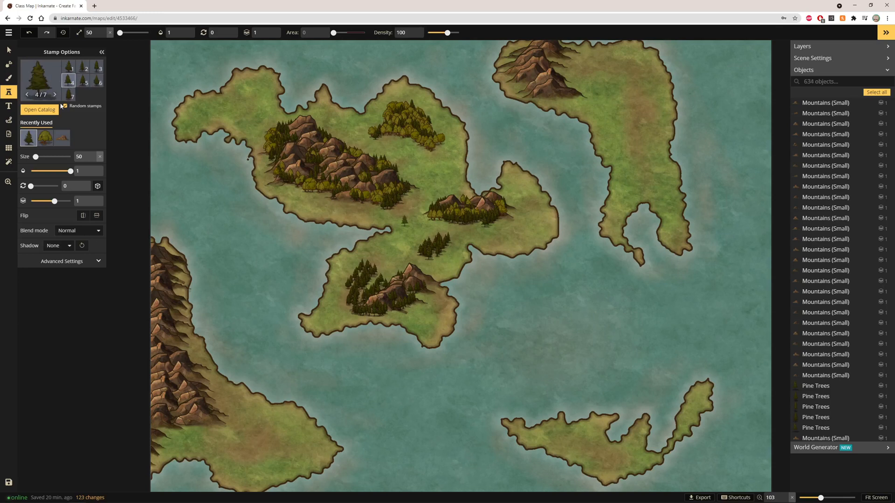
Step: Switch to deciduous tree stamps and stamp them among the pines around the southern mountain and isthmus
{"action": "left_click", "coordinate": [45, 138]}
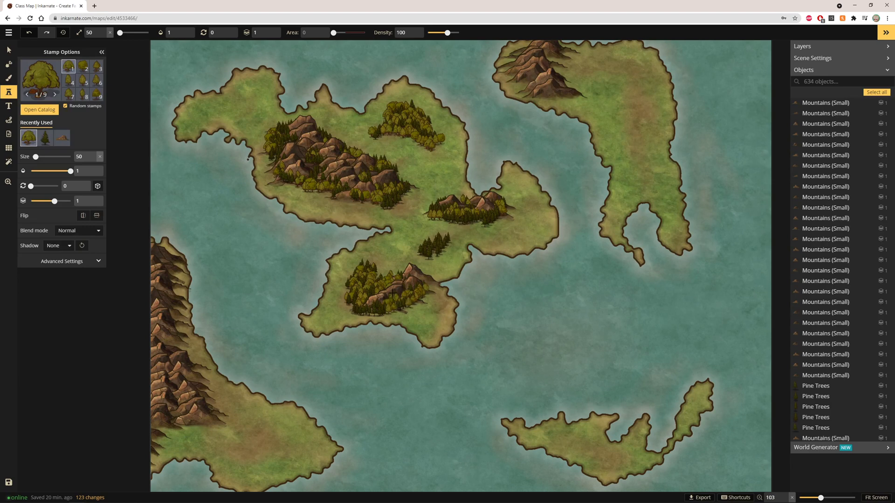
{"action": "left_click_drag", "start_coordinate": [373, 305], "coordinate": [385, 307]}
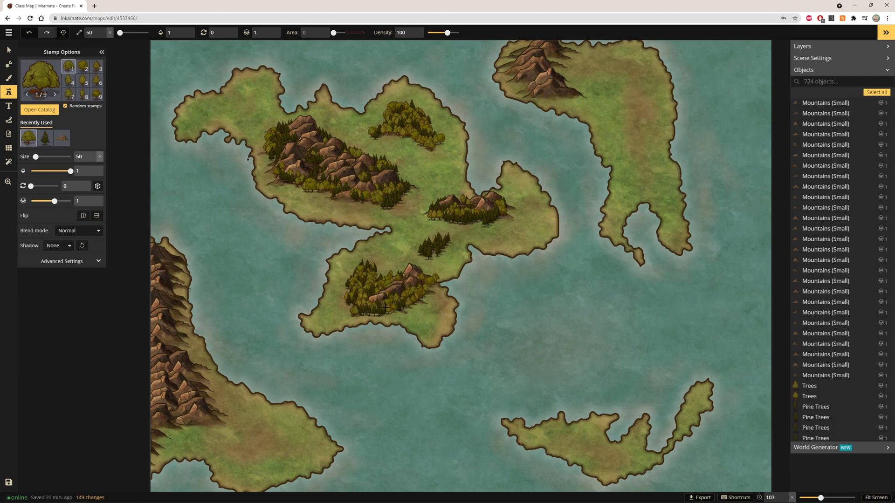
{"action": "left_click", "coordinate": [444, 247]}
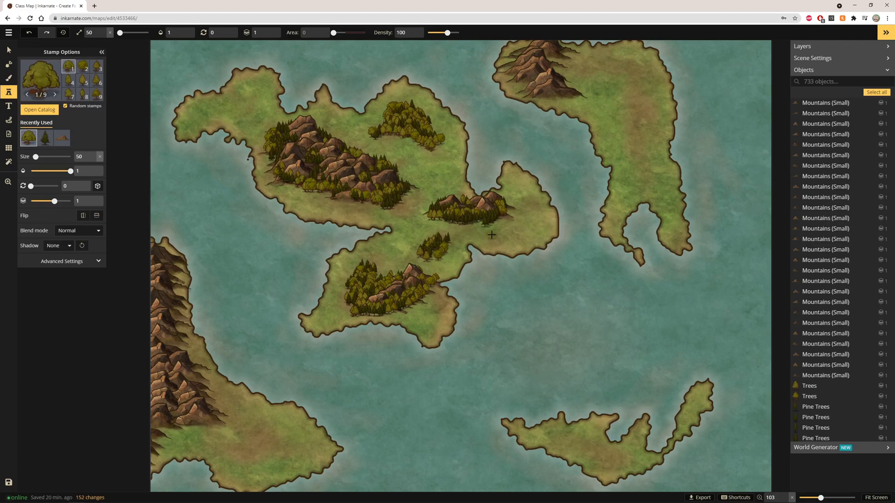
Step: Stamp deciduous trees around the mountains on the northeastern island
{"action": "scroll", "coordinate": [452, 240], "scroll_direction": "down", "scroll_amount": 3}
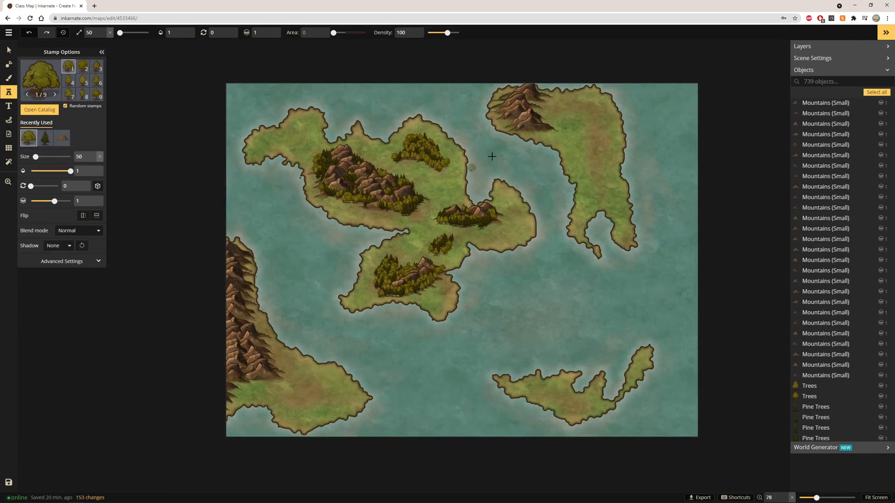
{"action": "scroll", "coordinate": [492, 156], "scroll_direction": "up", "scroll_amount": 5}
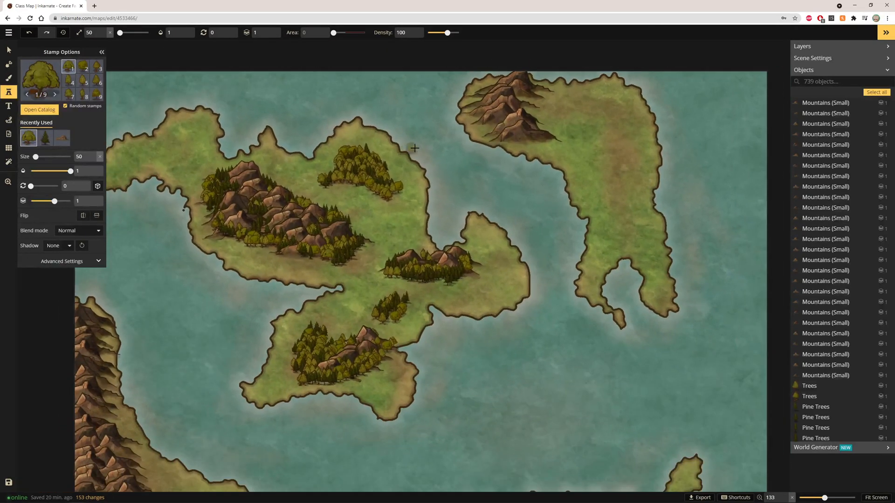
{"action": "scroll", "coordinate": [414, 148], "scroll_direction": "down", "scroll_amount": 2}
{"action": "mouse_move", "coordinate": [514, 121]}
{"action": "left_mouse_down"}
{"action": "mouse_move", "coordinate": [493, 111]}
{"action": "mouse_move", "coordinate": [509, 130]}
{"action": "left_mouse_up"}
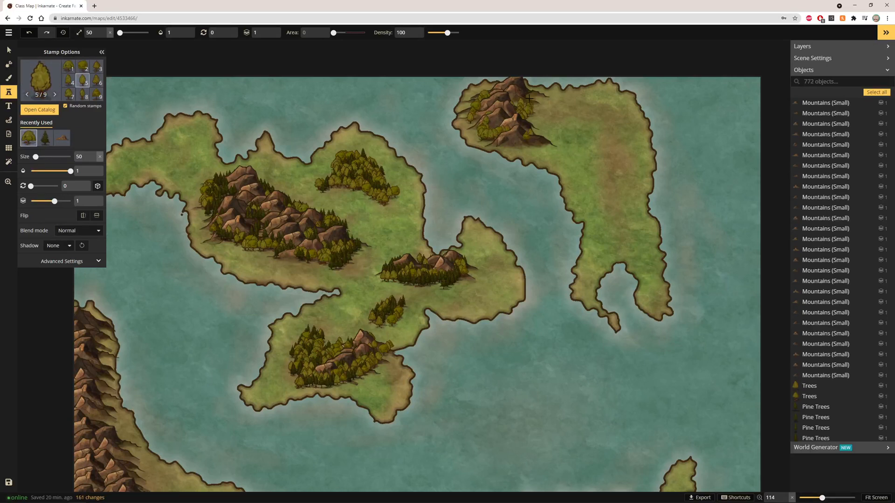
Step: Switch to pine tree stamps and place pines among the northeastern island's mountains
{"action": "left_click", "coordinate": [46, 137]}
{"action": "left_click", "coordinate": [516, 114]}
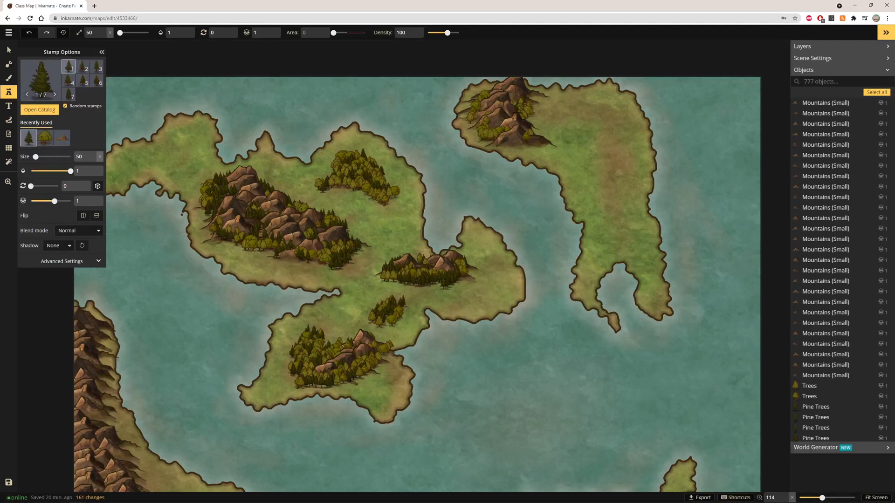
{"action": "left_click", "coordinate": [489, 131]}
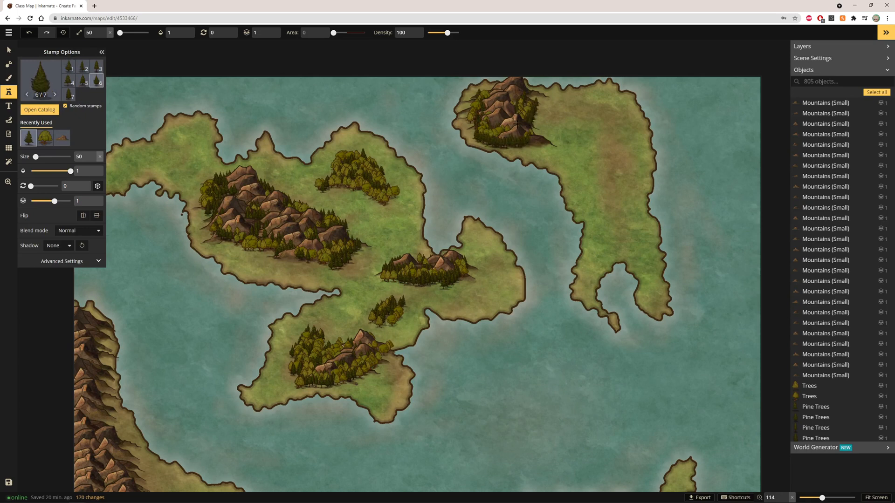
{"action": "left_click", "coordinate": [498, 99]}
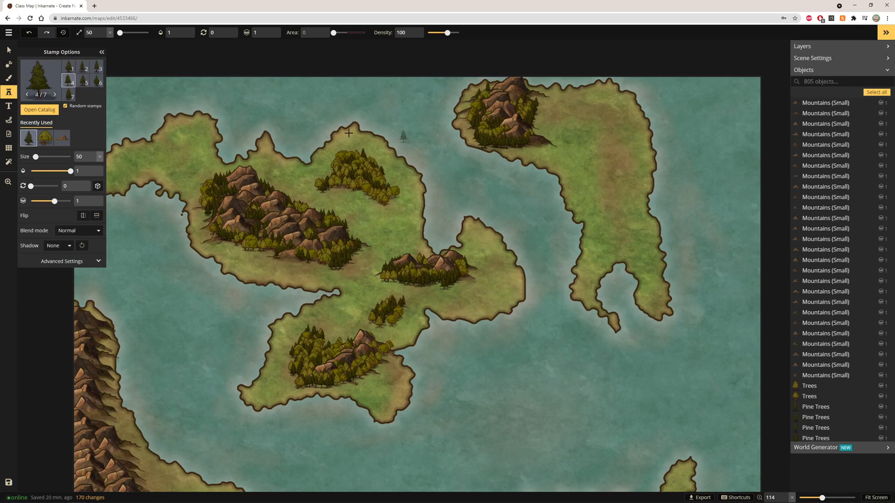
Step: Stamp a mixed pine and deciduous forest along the northeastern island's eastern side
{"action": "scroll", "coordinate": [364, 210], "scroll_direction": "down", "scroll_amount": 3}
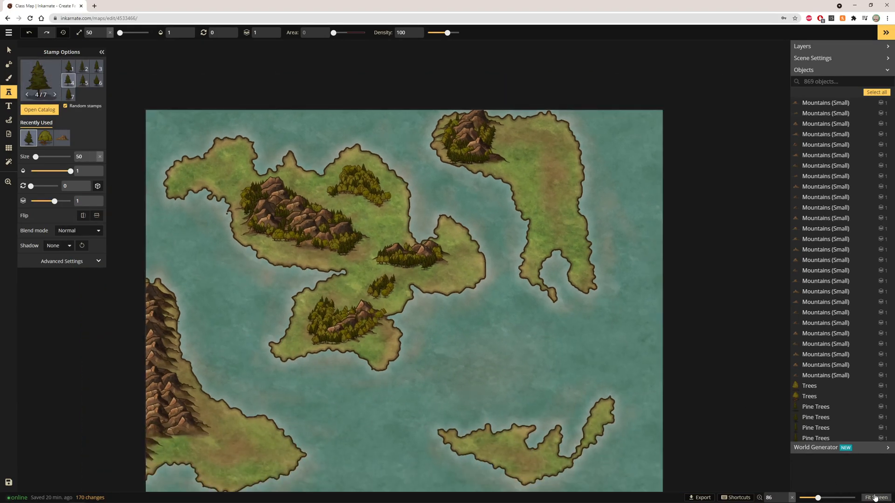
{"action": "left_click", "coordinate": [875, 498]}
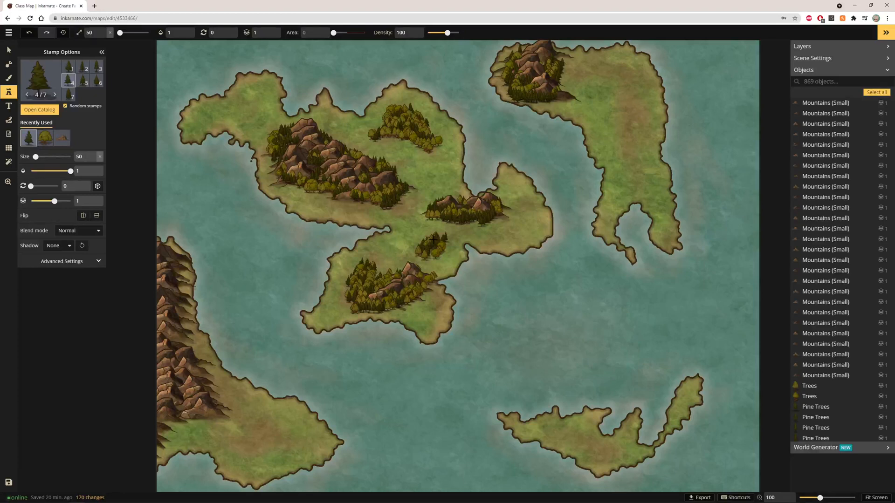
{"action": "left_click", "coordinate": [405, 221]}
{"action": "mouse_move", "coordinate": [633, 106]}
{"action": "left_mouse_down"}
{"action": "mouse_move", "coordinate": [615, 134]}
{"action": "mouse_move", "coordinate": [637, 129]}
{"action": "mouse_move", "coordinate": [629, 128]}
{"action": "mouse_move", "coordinate": [634, 114]}
{"action": "mouse_move", "coordinate": [613, 152]}
{"action": "mouse_move", "coordinate": [631, 144]}
{"action": "mouse_move", "coordinate": [636, 168]}
{"action": "mouse_move", "coordinate": [629, 141]}
{"action": "mouse_move", "coordinate": [636, 172]}
{"action": "mouse_move", "coordinate": [623, 80]}
{"action": "left_mouse_up"}
{"action": "left_click", "coordinate": [48, 137]}
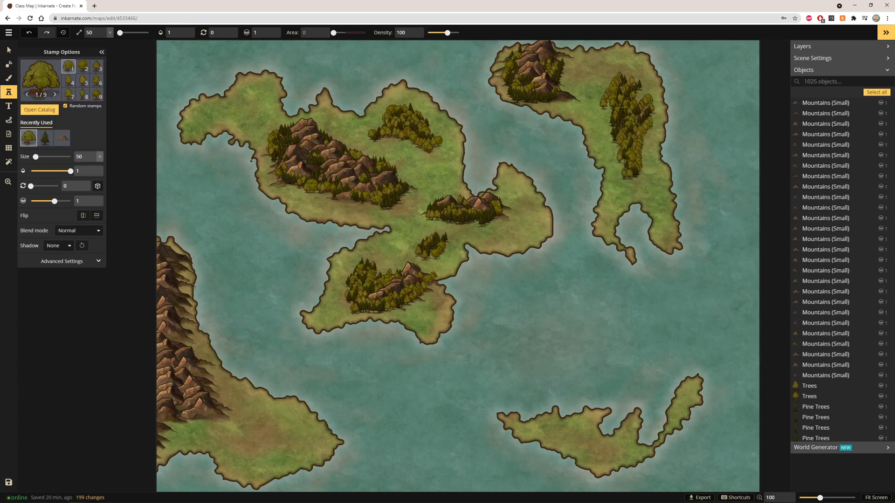
{"action": "left_click_drag", "start_coordinate": [615, 98], "coordinate": [627, 100]}
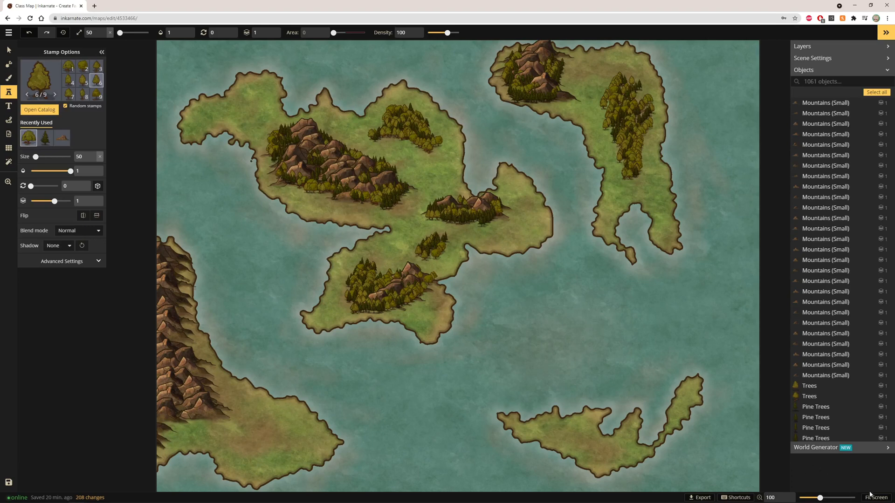
Step: Zoom to the western continent and stamp pine trees along the foothills of its mountain range
{"action": "scroll", "coordinate": [255, 383], "scroll_direction": "up", "scroll_amount": 6}
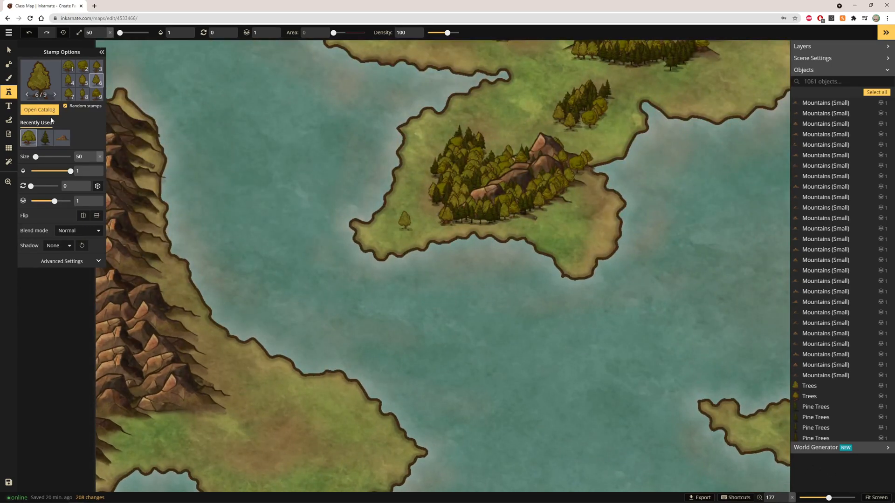
{"action": "left_click", "coordinate": [45, 138]}
{"action": "left_click", "coordinate": [138, 275]}
{"action": "left_click_drag", "start_coordinate": [162, 286], "coordinate": [209, 376]}
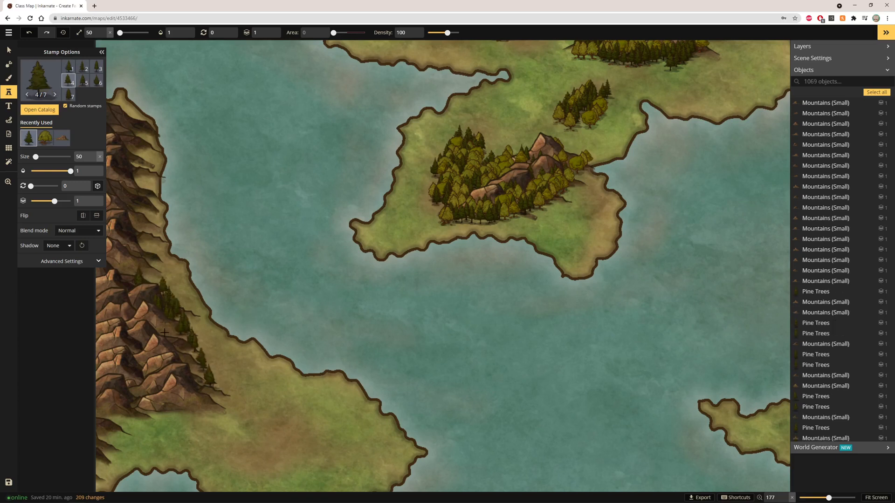
{"action": "left_click_drag", "start_coordinate": [164, 405], "coordinate": [134, 362]}
{"action": "left_click_drag", "start_coordinate": [187, 324], "coordinate": [208, 375]}
{"action": "left_click", "coordinate": [169, 331]}
{"action": "left_click", "coordinate": [201, 401]}
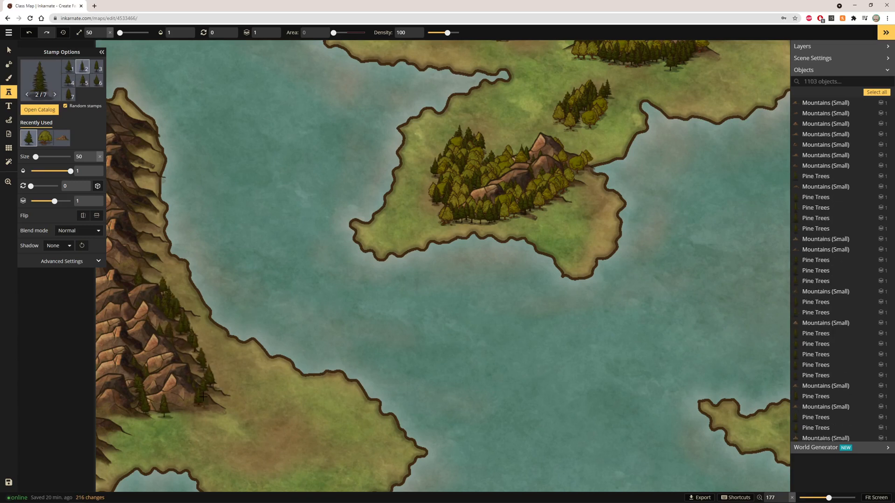
Step: Extend the pine trees down the western mountain range to the continent's southern shore
{"action": "mouse_move", "coordinate": [143, 371]}
{"action": "left_mouse_down"}
{"action": "mouse_move", "coordinate": [147, 412]}
{"action": "mouse_move", "coordinate": [124, 439]}
{"action": "left_mouse_up"}
{"action": "left_click", "coordinate": [204, 404]}
{"action": "left_click", "coordinate": [170, 405]}
{"action": "left_click", "coordinate": [115, 442]}
{"action": "left_click_drag", "start_coordinate": [203, 401], "coordinate": [212, 393]}
{"action": "left_click_drag", "start_coordinate": [217, 387], "coordinate": [283, 446]}
{"action": "left_click", "coordinate": [293, 429]}
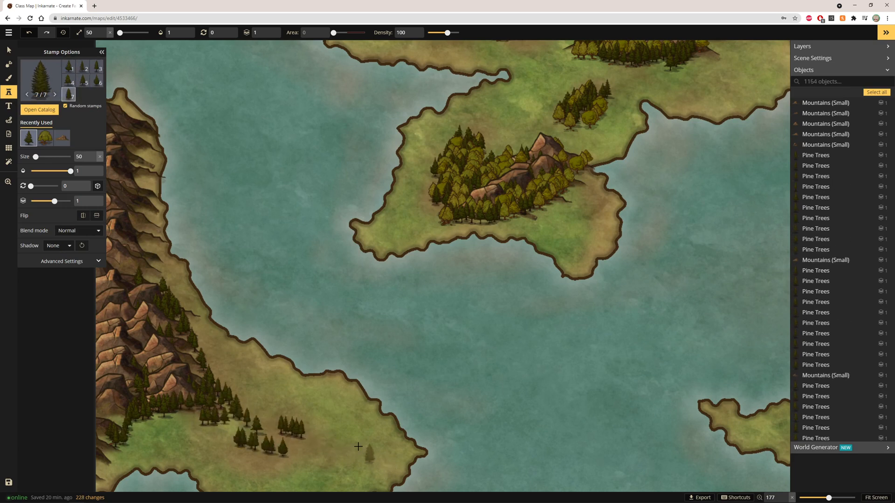
Step: Switch to deciduous tree stamps and fill them in among the pines along the western range and southern shore
{"action": "left_click", "coordinate": [404, 222]}
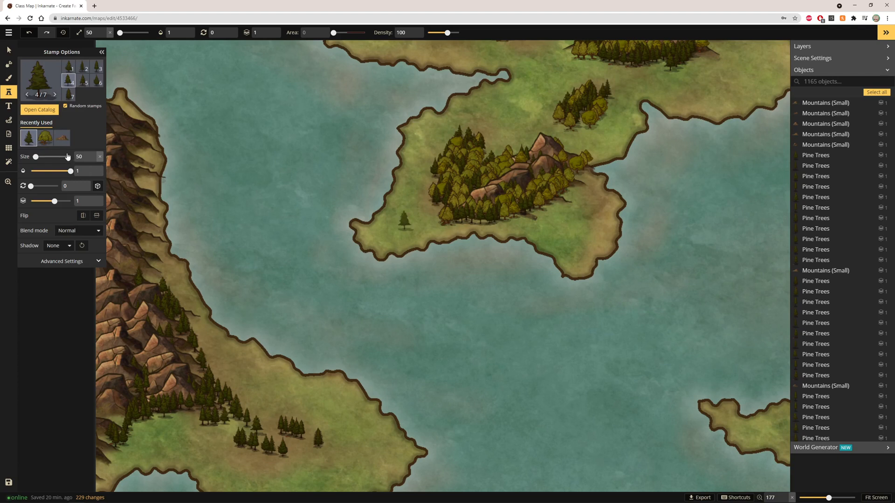
{"action": "left_click", "coordinate": [52, 142]}
{"action": "left_click_drag", "start_coordinate": [176, 314], "coordinate": [167, 300]}
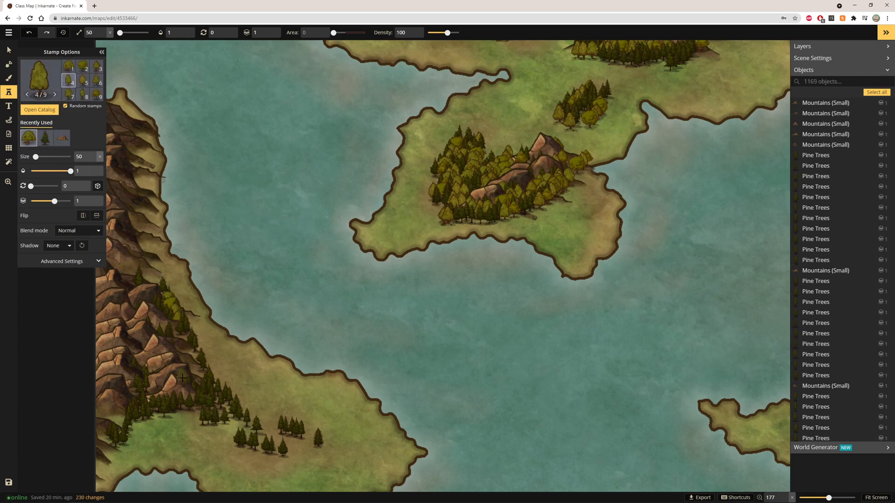
{"action": "left_click_drag", "start_coordinate": [206, 393], "coordinate": [286, 445]}
{"action": "mouse_move", "coordinate": [219, 438]}
{"action": "left_mouse_down"}
{"action": "mouse_move", "coordinate": [319, 456]}
{"action": "mouse_move", "coordinate": [346, 446]}
{"action": "left_mouse_up"}
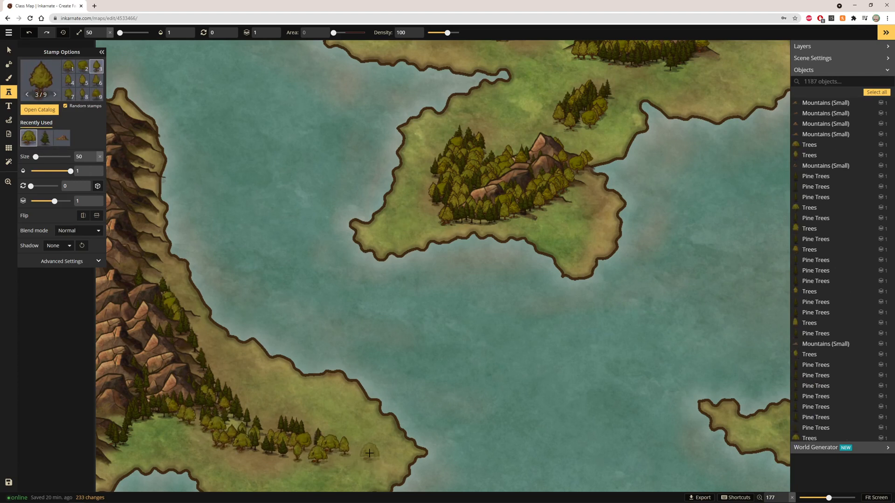
{"action": "mouse_move", "coordinate": [233, 422]}
{"action": "left_mouse_down"}
{"action": "mouse_move", "coordinate": [312, 431]}
{"action": "mouse_move", "coordinate": [239, 410]}
{"action": "mouse_move", "coordinate": [319, 444]}
{"action": "mouse_move", "coordinate": [236, 425]}
{"action": "mouse_move", "coordinate": [218, 435]}
{"action": "mouse_move", "coordinate": [293, 462]}
{"action": "mouse_move", "coordinate": [305, 456]}
{"action": "mouse_move", "coordinate": [235, 448]}
{"action": "mouse_move", "coordinate": [323, 454]}
{"action": "mouse_move", "coordinate": [230, 448]}
{"action": "mouse_move", "coordinate": [124, 402]}
{"action": "mouse_move", "coordinate": [201, 422]}
{"action": "left_mouse_up"}
{"action": "mouse_move", "coordinate": [225, 425]}
{"action": "left_mouse_down"}
{"action": "mouse_move", "coordinate": [157, 415]}
{"action": "mouse_move", "coordinate": [184, 420]}
{"action": "left_mouse_up"}
Step: Zoom to the southeastern island and stamp a diagonal band of pine trees across it
{"action": "scroll", "coordinate": [424, 371], "scroll_direction": "down", "scroll_amount": 3}
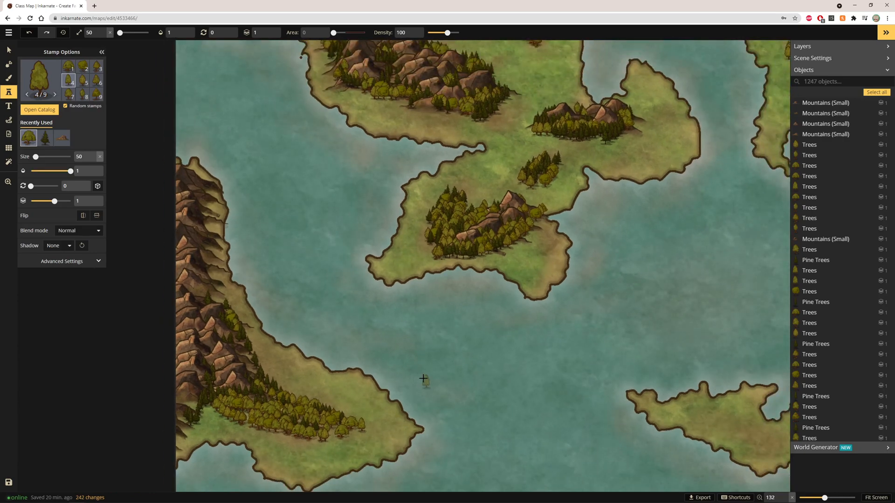
{"action": "left_click_drag", "start_coordinate": [374, 474], "coordinate": [402, 485]}
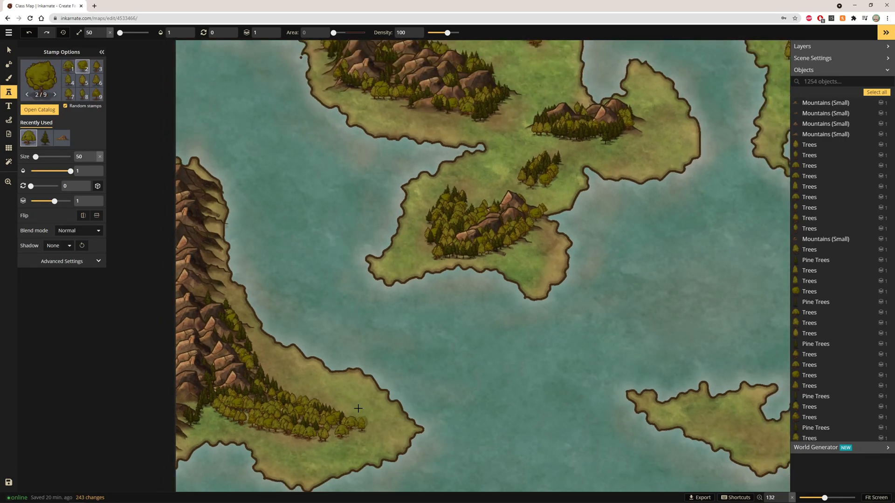
{"action": "scroll", "coordinate": [442, 378], "scroll_direction": "down", "scroll_amount": 5}
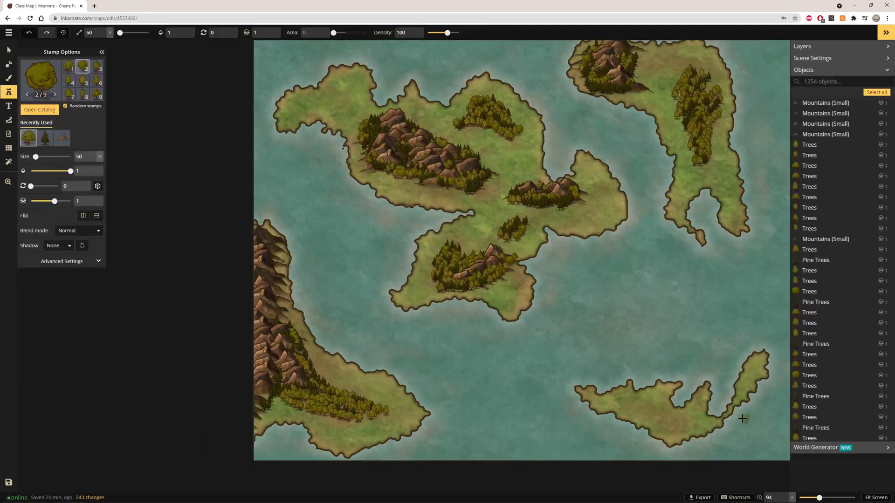
{"action": "scroll", "coordinate": [743, 418], "scroll_direction": "up", "scroll_amount": 8}
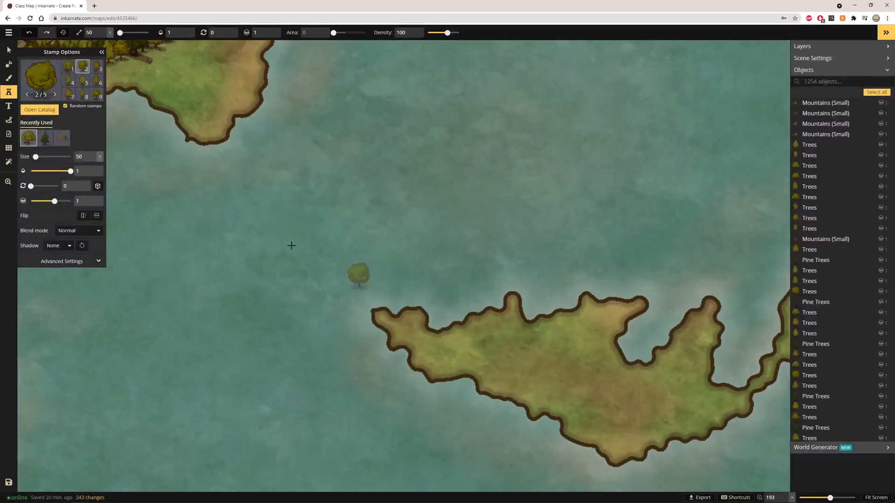
{"action": "left_click", "coordinate": [45, 138]}
{"action": "mouse_move", "coordinate": [513, 345]}
{"action": "left_mouse_down"}
{"action": "mouse_move", "coordinate": [622, 390]}
{"action": "mouse_move", "coordinate": [544, 369]}
{"action": "mouse_move", "coordinate": [605, 395]}
{"action": "mouse_move", "coordinate": [547, 368]}
{"action": "mouse_move", "coordinate": [614, 382]}
{"action": "mouse_move", "coordinate": [539, 365]}
{"action": "mouse_move", "coordinate": [578, 373]}
{"action": "mouse_move", "coordinate": [550, 366]}
{"action": "mouse_move", "coordinate": [616, 397]}
{"action": "mouse_move", "coordinate": [605, 414]}
{"action": "left_mouse_up"}
Step: Switch to deciduous tree stamps and add them among the southeastern island's pines
{"action": "left_click", "coordinate": [45, 138]}
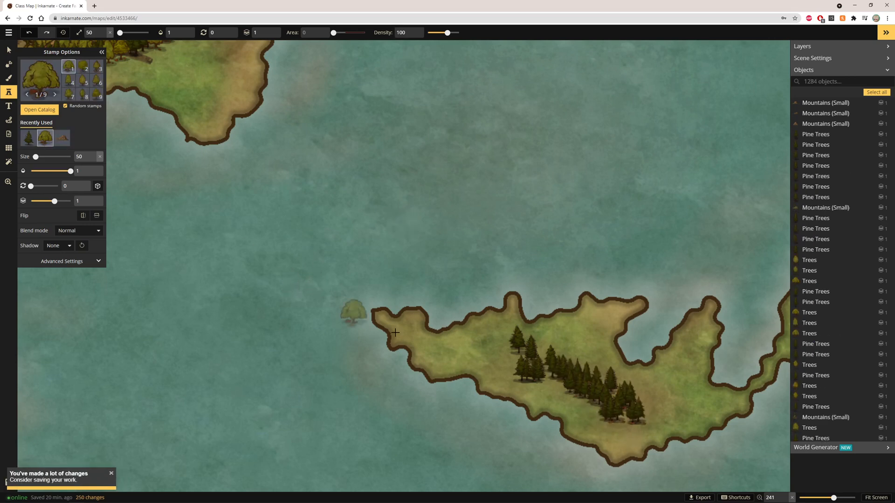
{"action": "mouse_move", "coordinate": [505, 345]}
{"action": "left_mouse_down"}
{"action": "mouse_move", "coordinate": [559, 363]}
{"action": "mouse_move", "coordinate": [510, 354]}
{"action": "mouse_move", "coordinate": [565, 375]}
{"action": "mouse_move", "coordinate": [542, 350]}
{"action": "mouse_move", "coordinate": [619, 390]}
{"action": "mouse_move", "coordinate": [577, 368]}
{"action": "mouse_move", "coordinate": [595, 373]}
{"action": "mouse_move", "coordinate": [557, 374]}
{"action": "mouse_move", "coordinate": [594, 397]}
{"action": "mouse_move", "coordinate": [568, 388]}
{"action": "mouse_move", "coordinate": [631, 410]}
{"action": "left_mouse_up"}
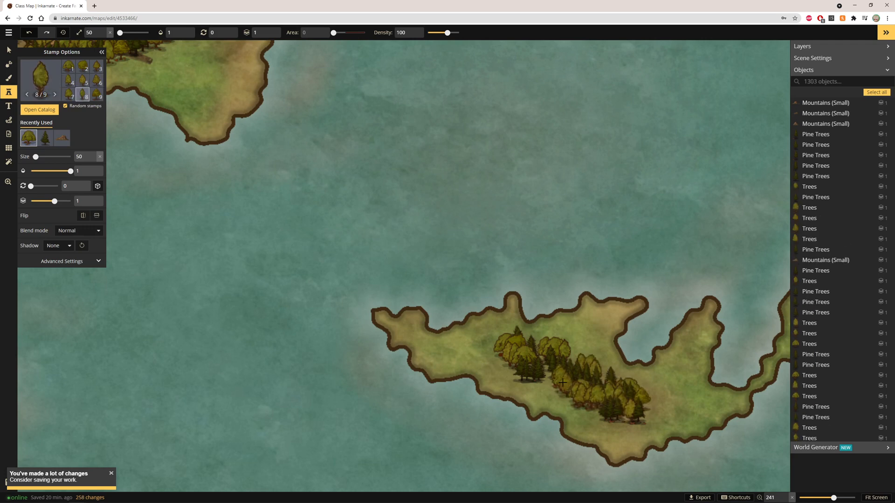
{"action": "left_click", "coordinate": [566, 258]}
Step: Switch to the Brush tool and open the texture catalog
{"action": "scroll", "coordinate": [566, 258], "scroll_direction": "down", "scroll_amount": 8}
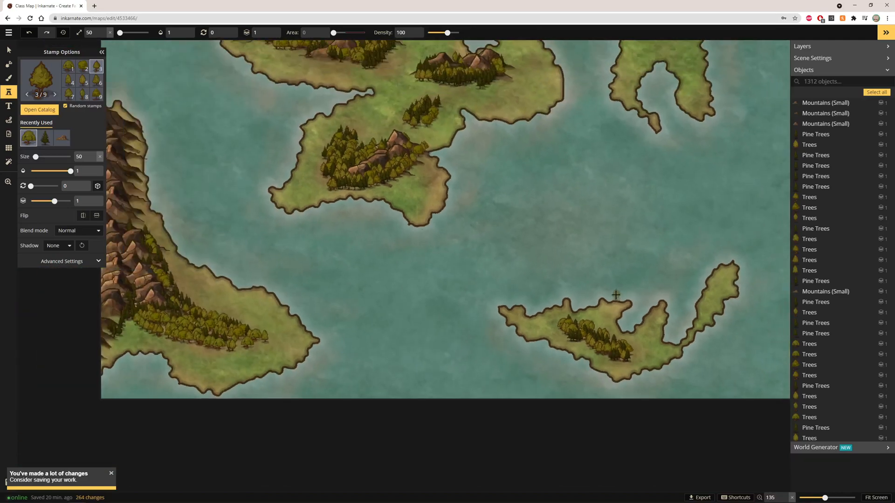
{"action": "scroll", "coordinate": [551, 230], "scroll_direction": "down", "scroll_amount": 3}
{"action": "left_click", "coordinate": [875, 496]}
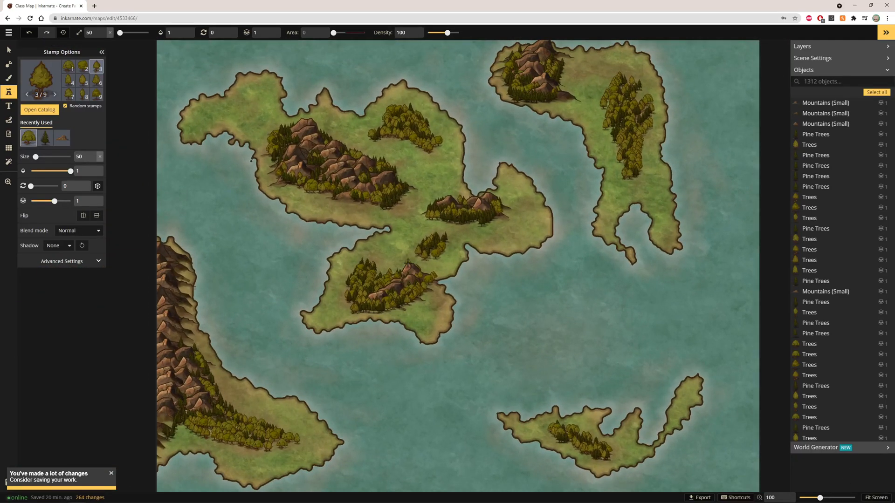
{"action": "scroll", "coordinate": [321, 284], "scroll_direction": "up", "scroll_amount": 1}
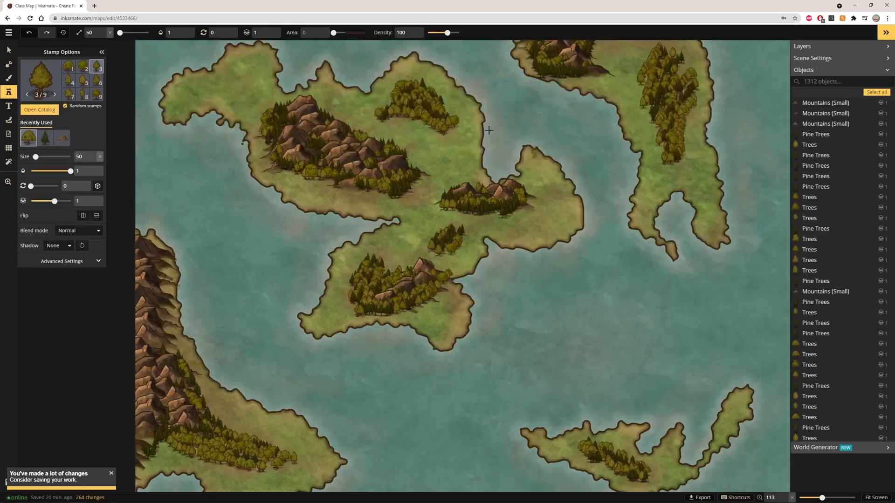
{"action": "left_click", "coordinate": [10, 78]}
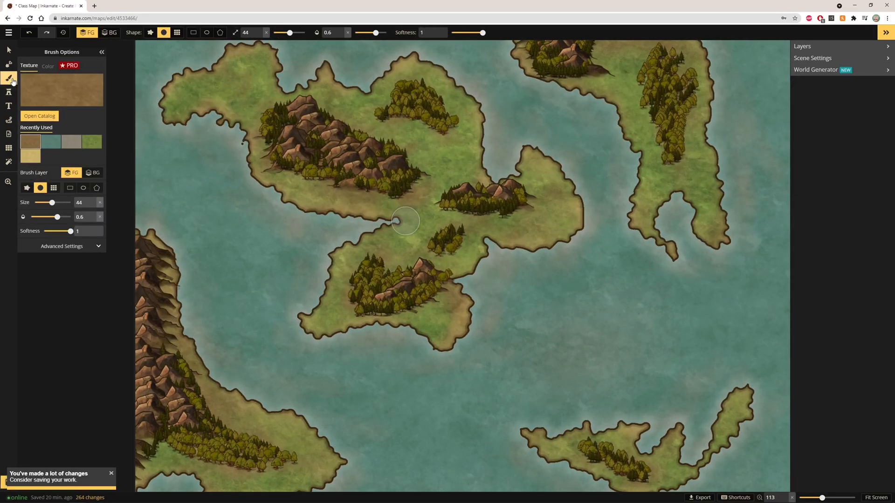
{"action": "left_click", "coordinate": [65, 94]}
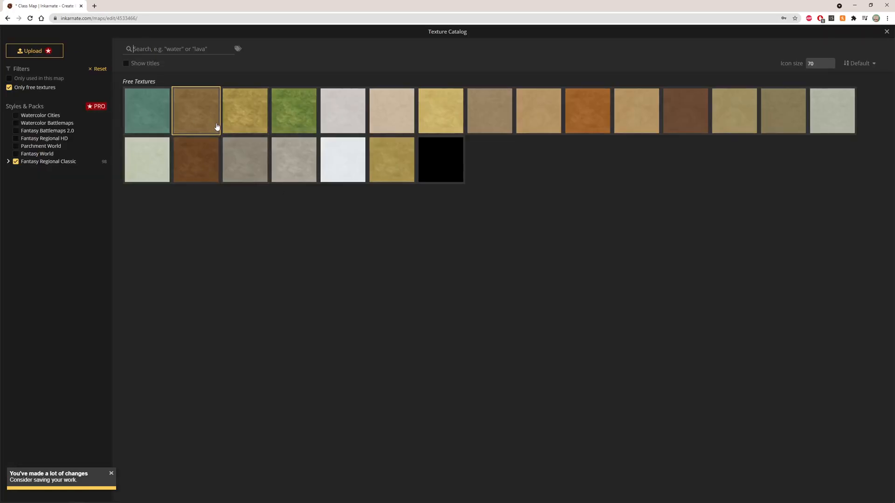
Step: Choose a dark brown texture, set the brush to size 19 and opacity 0.4, and paint dirt under the eastern mountain forest
{"action": "left_click", "coordinate": [671, 121]}
{"action": "scroll", "coordinate": [478, 170], "scroll_direction": "up", "scroll_amount": 5}
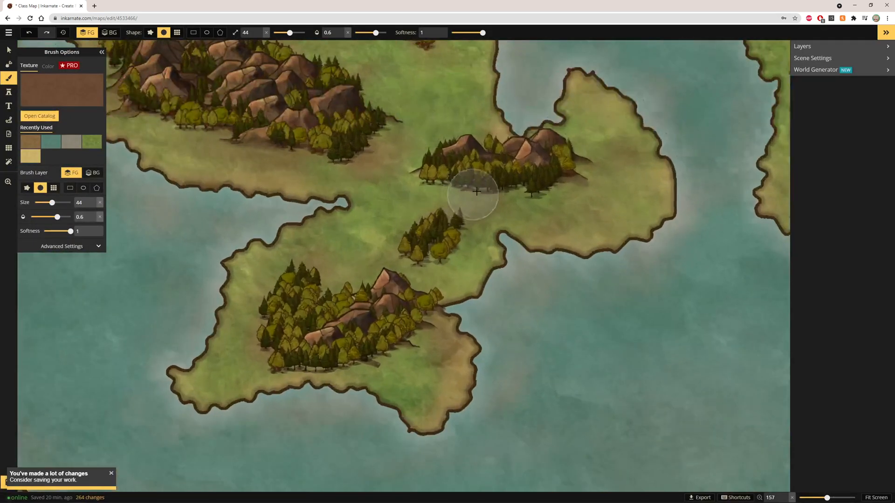
{"action": "scroll", "coordinate": [478, 170], "scroll_direction": "up", "scroll_amount": 3}
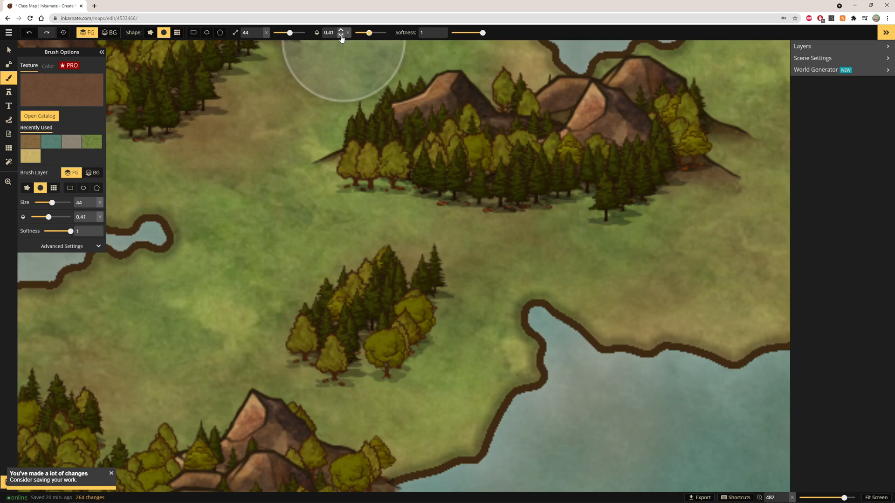
{"action": "left_click", "coordinate": [340, 35]}
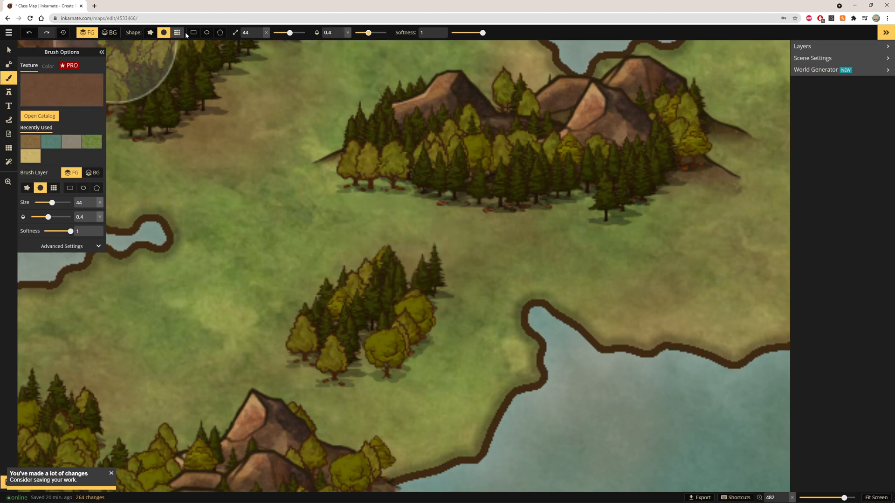
{"action": "left_click", "coordinate": [282, 32]}
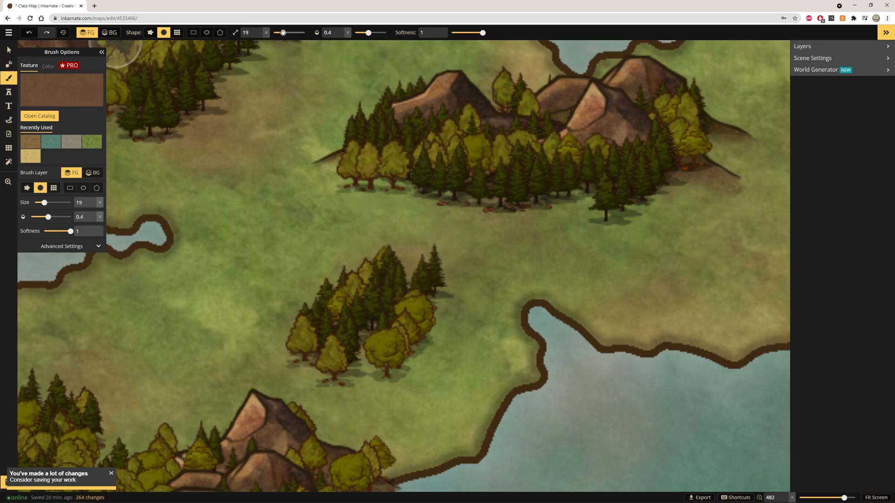
{"action": "mouse_move", "coordinate": [378, 175]}
{"action": "left_mouse_down"}
{"action": "mouse_move", "coordinate": [469, 185]}
{"action": "mouse_move", "coordinate": [397, 185]}
{"action": "mouse_move", "coordinate": [471, 187]}
{"action": "mouse_move", "coordinate": [458, 181]}
{"action": "mouse_move", "coordinate": [449, 185]}
{"action": "mouse_move", "coordinate": [536, 208]}
{"action": "mouse_move", "coordinate": [598, 179]}
{"action": "left_mouse_up"}
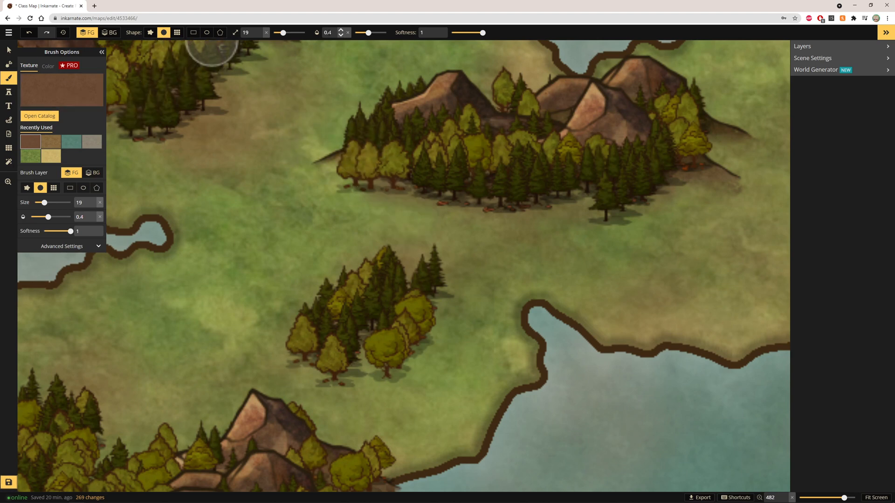
Step: Raise the brush opacity to 0.6 and paint more dirt along the bases of the eastern and western mountain forests
{"action": "left_click", "coordinate": [341, 30]}
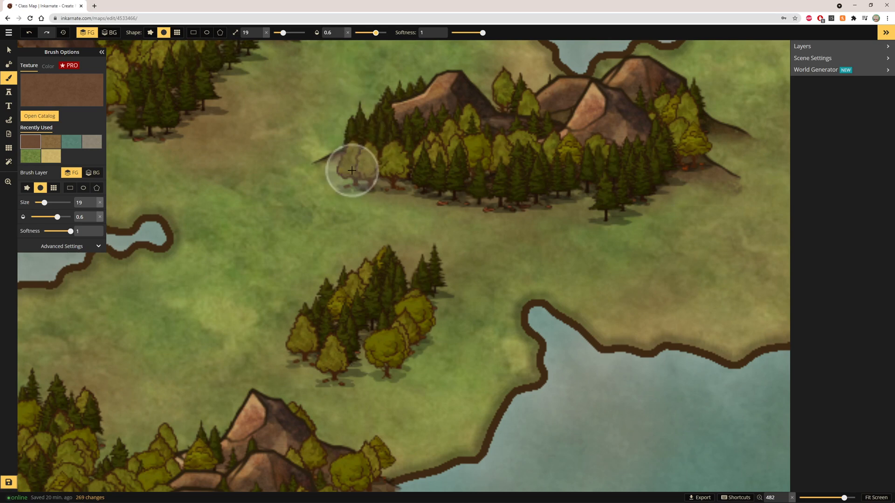
{"action": "mouse_move", "coordinate": [353, 171]}
{"action": "left_mouse_down"}
{"action": "mouse_move", "coordinate": [443, 181]}
{"action": "mouse_move", "coordinate": [441, 192]}
{"action": "mouse_move", "coordinate": [413, 184]}
{"action": "mouse_move", "coordinate": [567, 202]}
{"action": "mouse_move", "coordinate": [650, 200]}
{"action": "mouse_move", "coordinate": [592, 180]}
{"action": "mouse_move", "coordinate": [650, 181]}
{"action": "mouse_move", "coordinate": [632, 188]}
{"action": "mouse_move", "coordinate": [680, 166]}
{"action": "left_mouse_up"}
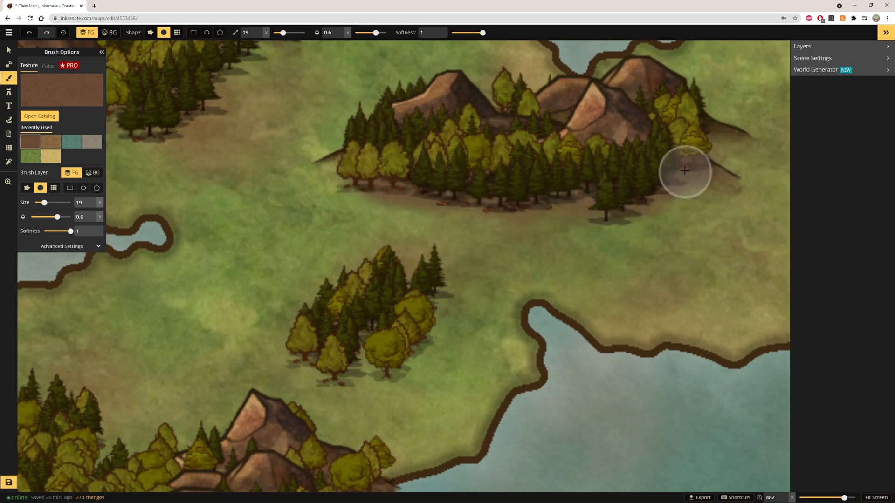
{"action": "scroll", "coordinate": [507, 180], "scroll_direction": "down", "scroll_amount": 2}
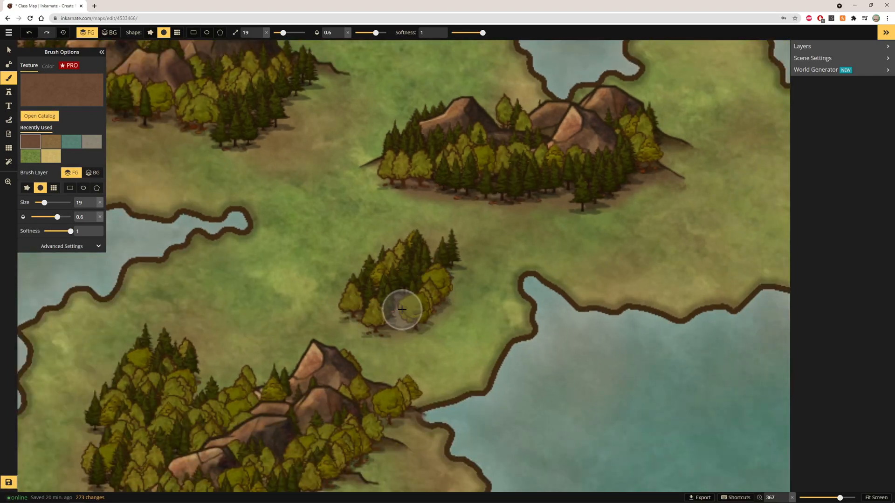
{"action": "scroll", "coordinate": [436, 292], "scroll_direction": "down", "scroll_amount": 1}
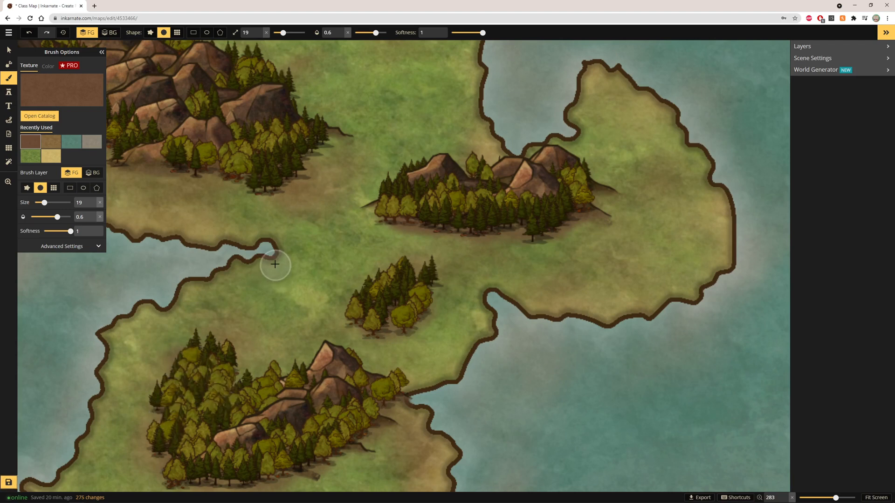
{"action": "mouse_move", "coordinate": [312, 156]}
{"action": "left_mouse_down"}
{"action": "mouse_move", "coordinate": [296, 136]}
{"action": "mouse_move", "coordinate": [321, 137]}
{"action": "mouse_move", "coordinate": [261, 161]}
{"action": "left_mouse_up"}
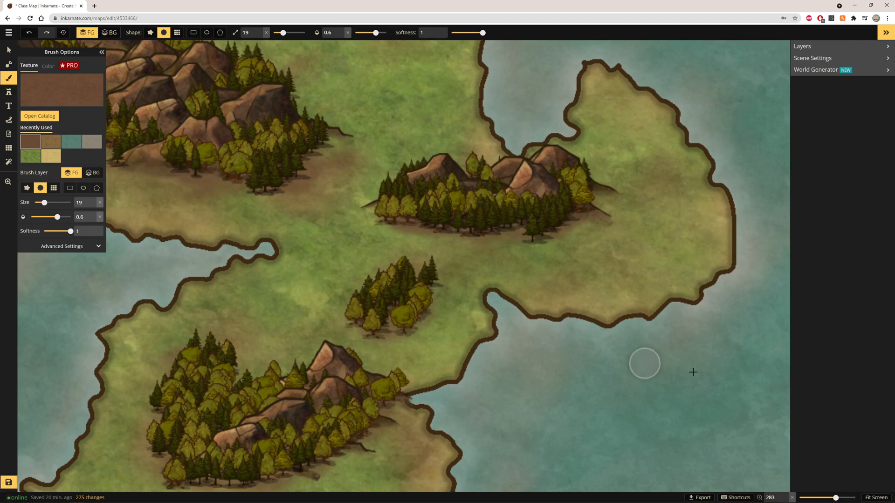
Step: Paint a short dirt stroke beneath the northern tree cluster of the central island
{"action": "left_click", "coordinate": [883, 496]}
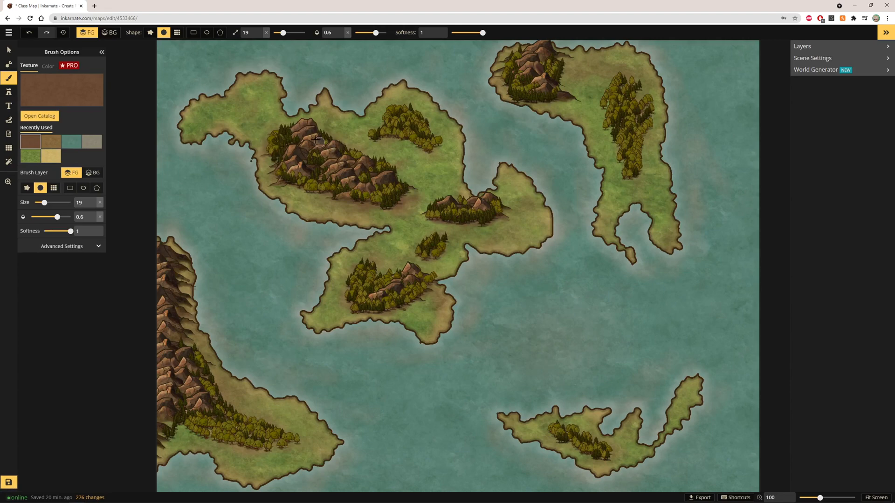
{"action": "scroll", "coordinate": [381, 149], "scroll_direction": "up", "scroll_amount": 5}
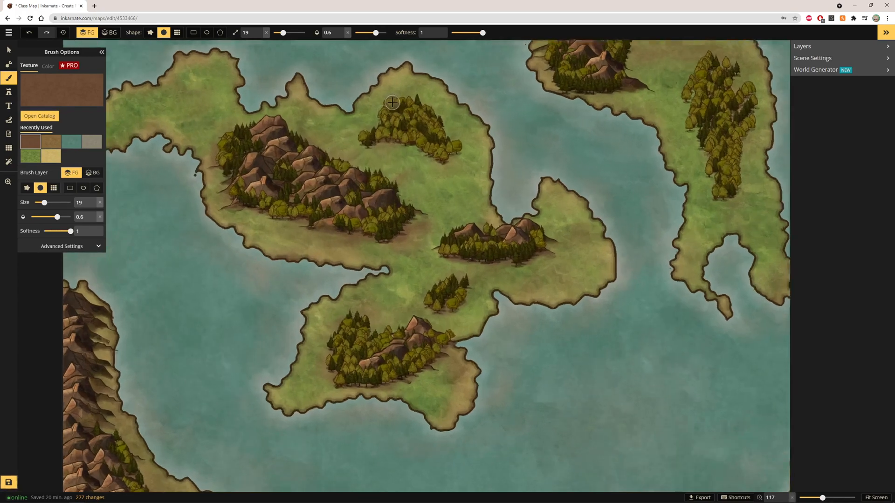
{"action": "scroll", "coordinate": [373, 145], "scroll_direction": "up", "scroll_amount": 3}
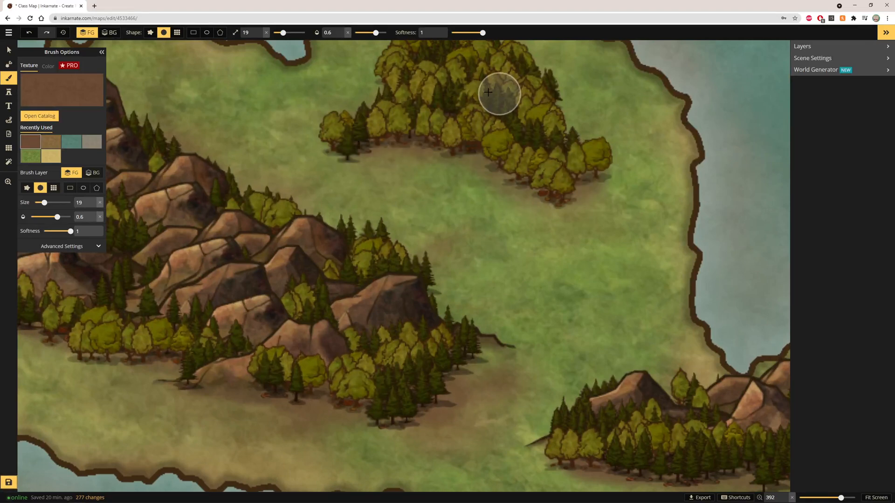
{"action": "mouse_move", "coordinate": [446, 112]}
{"action": "left_mouse_down"}
{"action": "mouse_move", "coordinate": [516, 145]}
{"action": "mouse_move", "coordinate": [488, 62]}
{"action": "mouse_move", "coordinate": [420, 117]}
{"action": "mouse_move", "coordinate": [488, 130]}
{"action": "left_mouse_up"}
{"action": "left_click", "coordinate": [868, 498]}
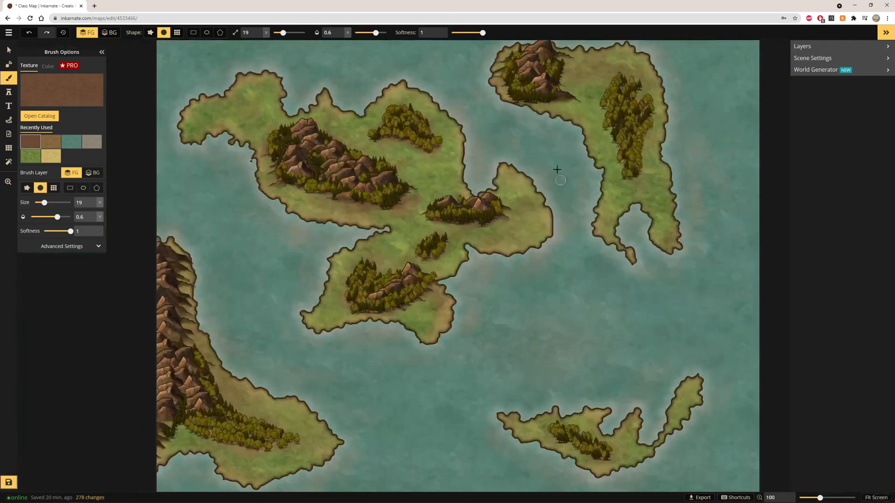
Step: Switch to the pale grey-green texture and dab it along the base of the large central mountain range
{"action": "scroll", "coordinate": [393, 140], "scroll_direction": "up", "scroll_amount": 5}
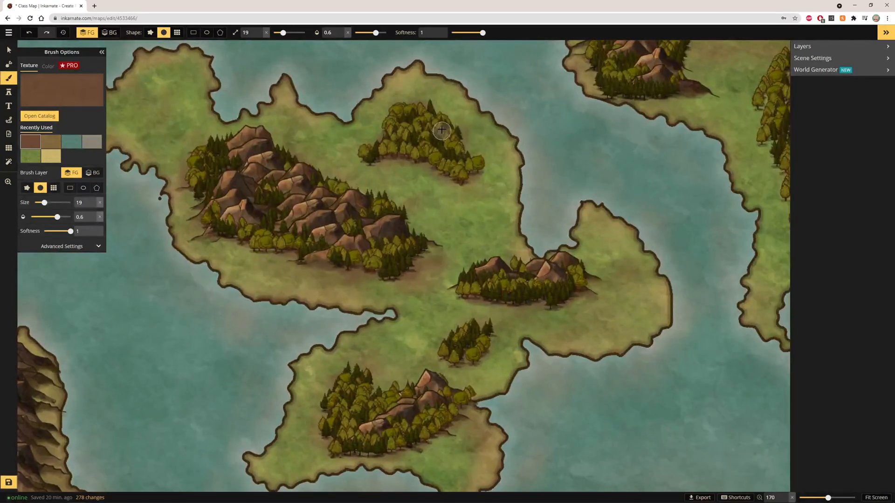
{"action": "left_click", "coordinate": [66, 86]}
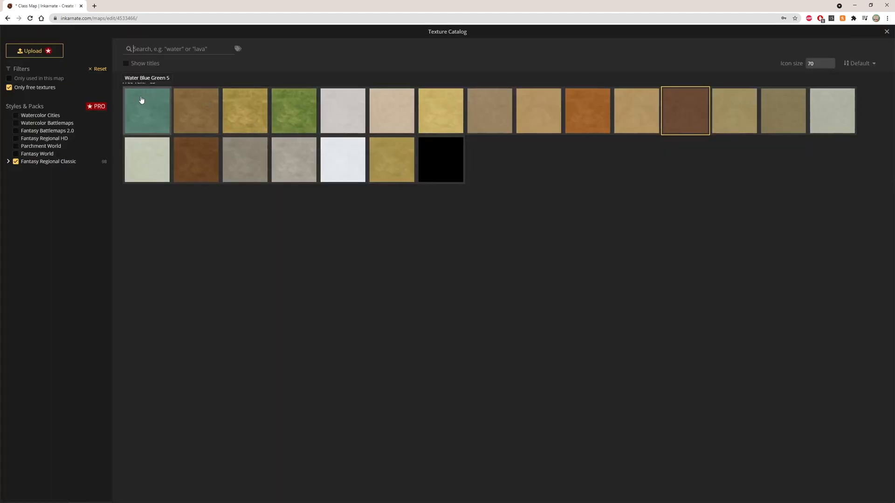
{"action": "left_click", "coordinate": [166, 167]}
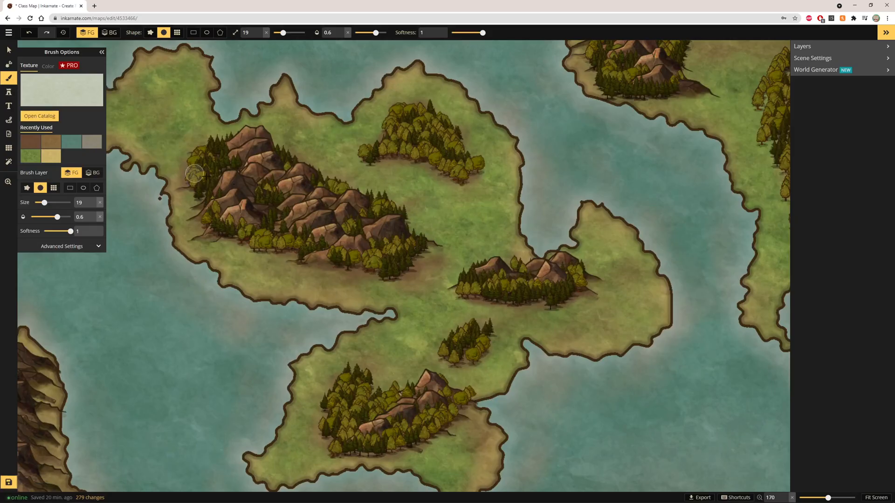
{"action": "scroll", "coordinate": [435, 216], "scroll_direction": "up", "scroll_amount": 3}
{"action": "scroll", "coordinate": [428, 215], "scroll_direction": "down", "scroll_amount": 1}
{"action": "scroll", "coordinate": [249, 210], "scroll_direction": "up", "scroll_amount": 4}
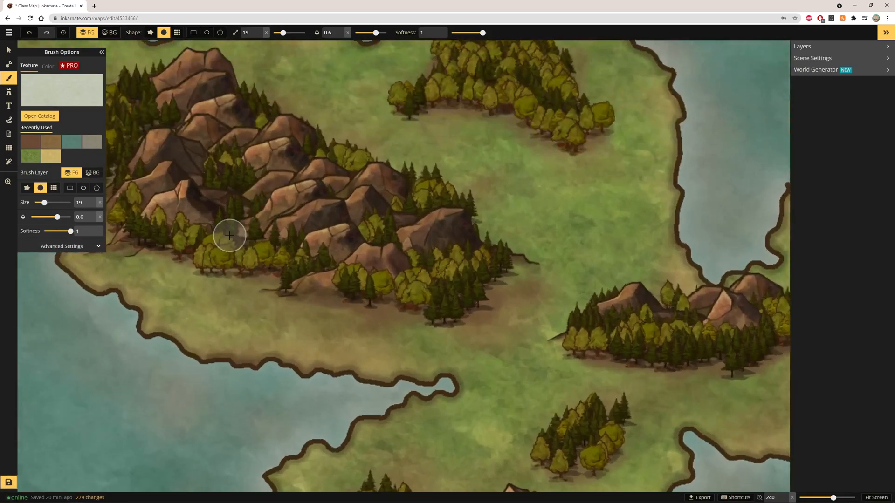
{"action": "scroll", "coordinate": [229, 235], "scroll_direction": "up", "scroll_amount": 2}
{"action": "left_click", "coordinate": [324, 267]}
{"action": "left_click", "coordinate": [231, 233]}
{"action": "left_click", "coordinate": [242, 209]}
{"action": "left_click", "coordinate": [251, 219]}
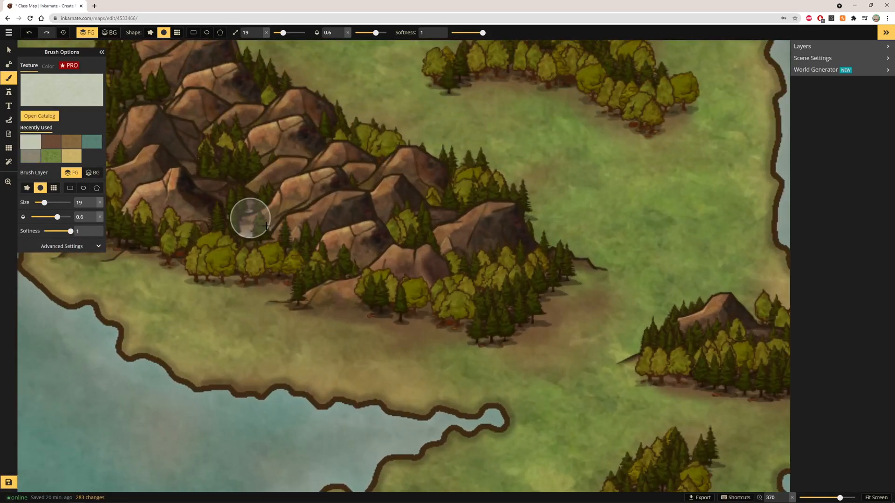
{"action": "left_click", "coordinate": [412, 267]}
{"action": "left_click", "coordinate": [481, 262]}
{"action": "left_click", "coordinate": [392, 274]}
{"action": "left_click", "coordinate": [400, 227]}
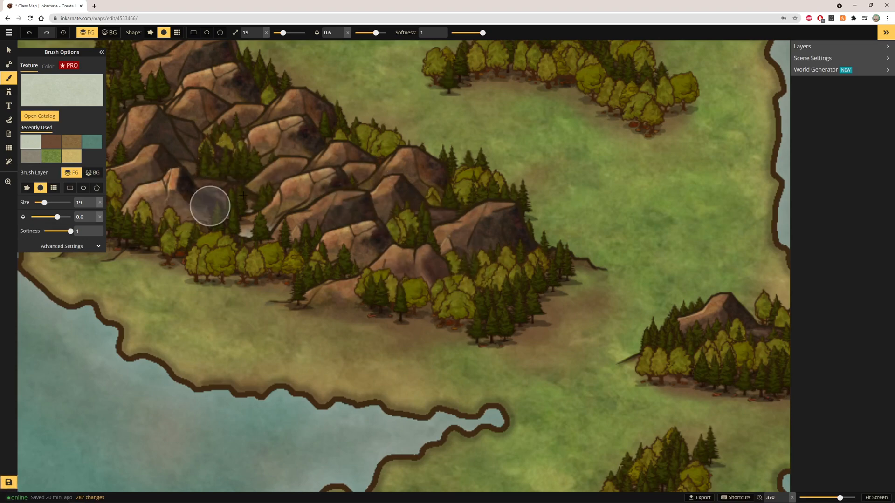
Step: Paint a pale stroke along the foot of the western coastal mountains beside the tree line
{"action": "scroll", "coordinate": [201, 205], "scroll_direction": "down", "scroll_amount": 1}
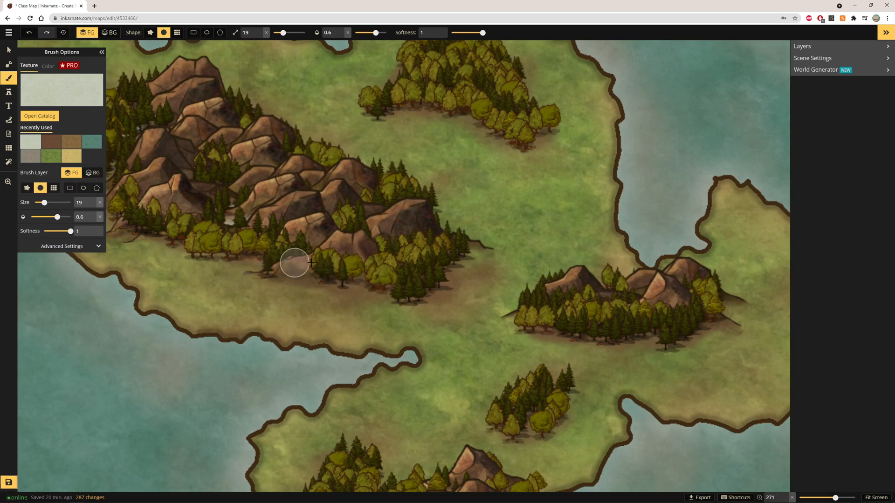
{"action": "scroll", "coordinate": [140, 163], "scroll_direction": "down", "scroll_amount": 2}
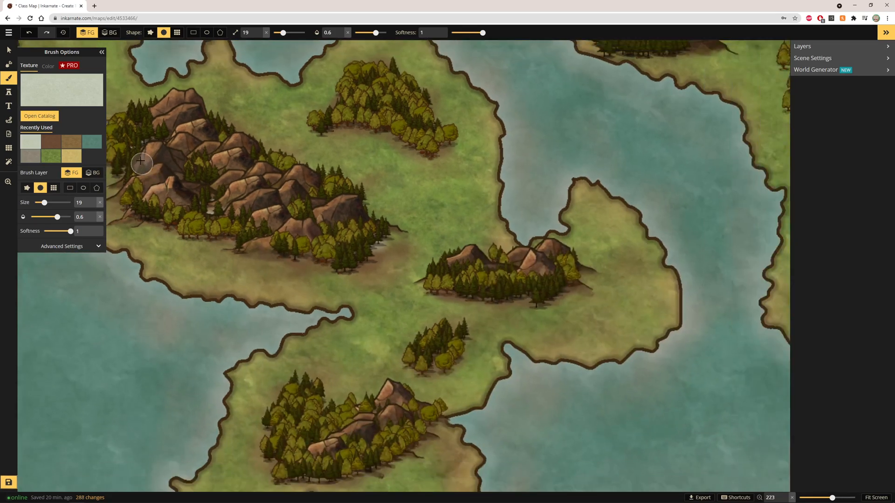
{"action": "scroll", "coordinate": [140, 186], "scroll_direction": "down", "scroll_amount": 1}
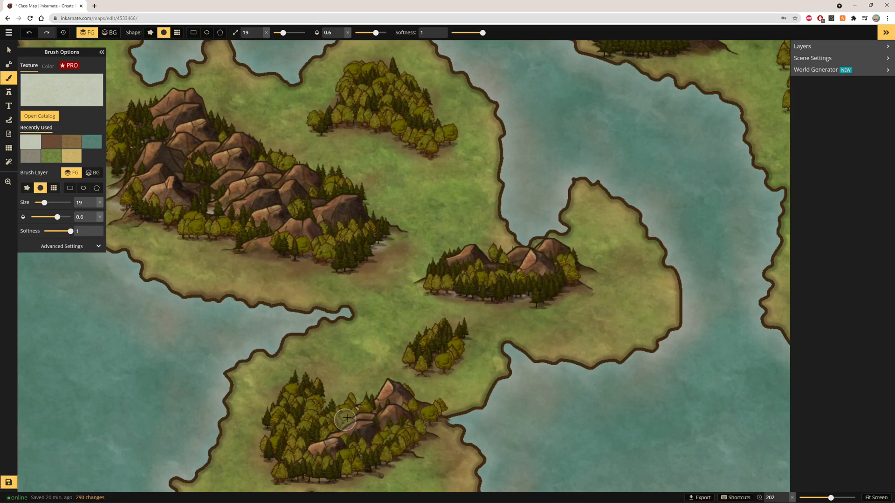
{"action": "scroll", "coordinate": [606, 205], "scroll_direction": "down", "scroll_amount": 2}
{"action": "scroll", "coordinate": [624, 206], "scroll_direction": "down", "scroll_amount": 1}
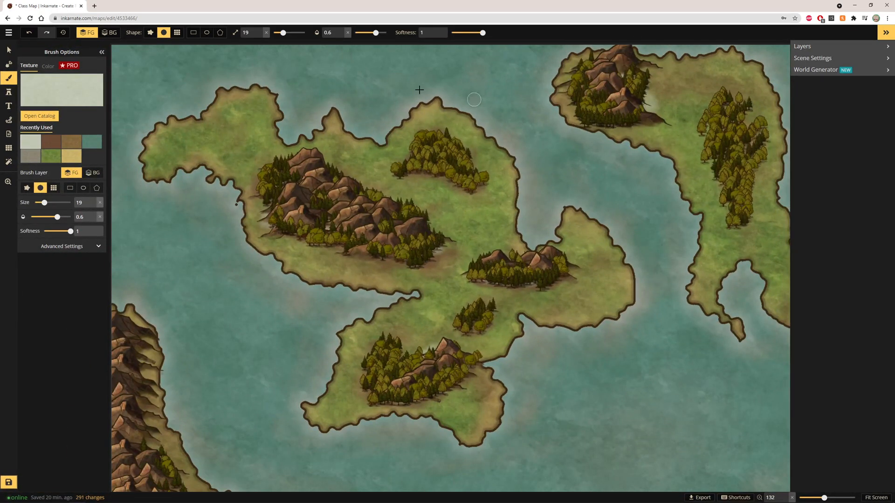
{"action": "left_click", "coordinate": [35, 33]}
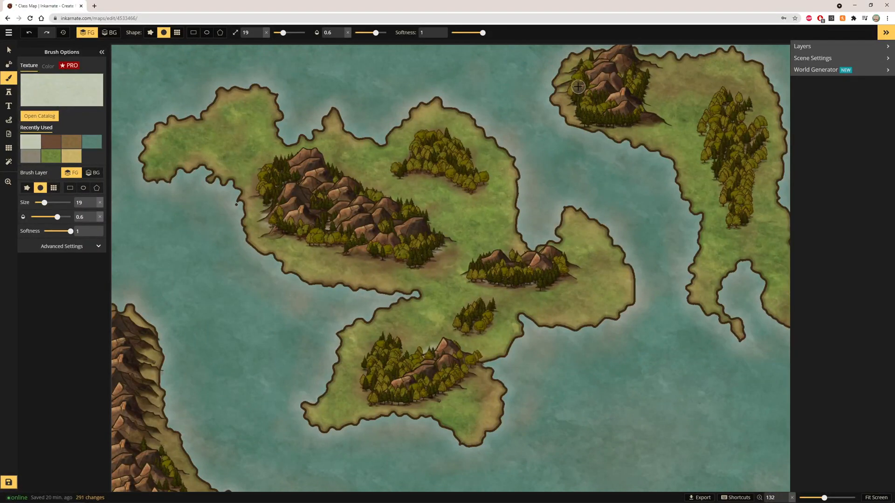
{"action": "scroll", "coordinate": [390, 222], "scroll_direction": "down", "scroll_amount": 1}
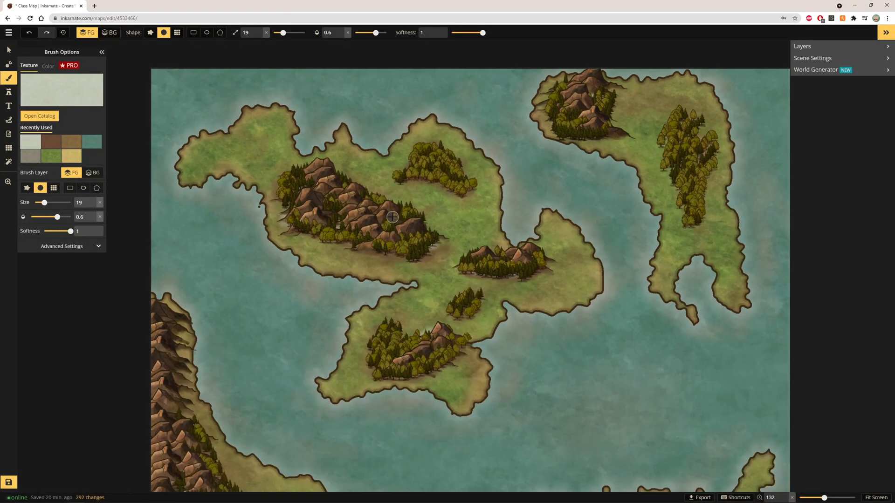
{"action": "scroll", "coordinate": [416, 326], "scroll_direction": "down", "scroll_amount": 1}
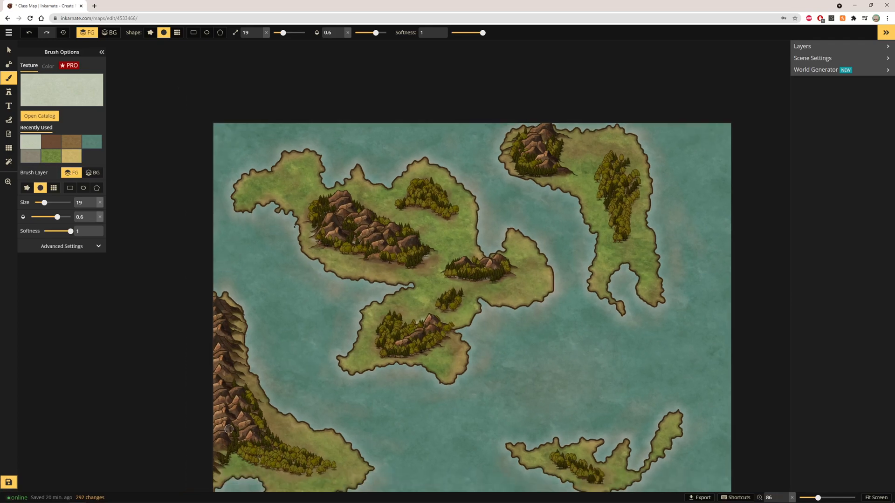
{"action": "scroll", "coordinate": [223, 429], "scroll_direction": "up", "scroll_amount": 6}
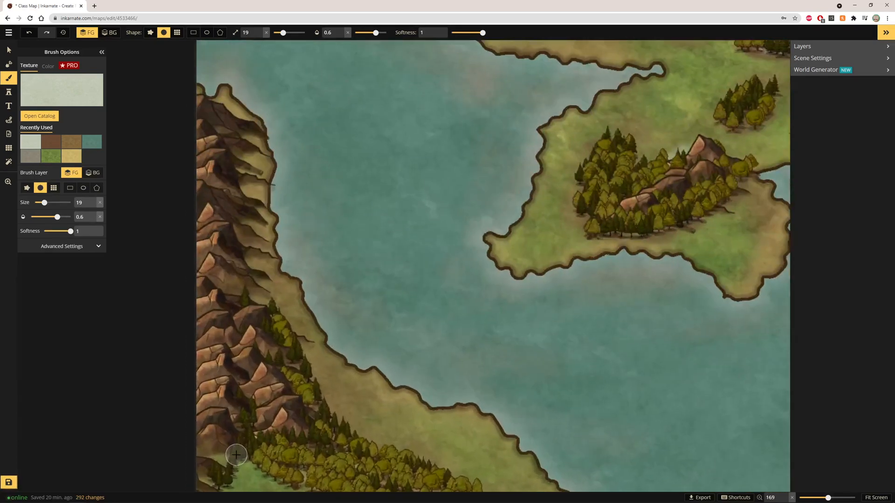
{"action": "scroll", "coordinate": [236, 133], "scroll_direction": "down", "scroll_amount": 1}
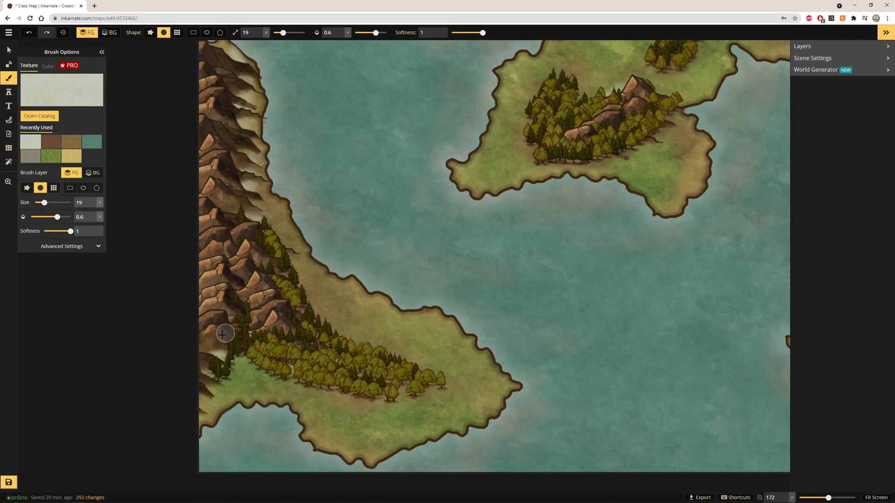
{"action": "mouse_move", "coordinate": [265, 364]}
{"action": "left_mouse_down"}
{"action": "mouse_move", "coordinate": [343, 365]}
{"action": "mouse_move", "coordinate": [331, 375]}
{"action": "mouse_move", "coordinate": [380, 381]}
{"action": "mouse_move", "coordinate": [353, 392]}
{"action": "mouse_move", "coordinate": [306, 341]}
{"action": "mouse_move", "coordinate": [279, 293]}
{"action": "mouse_move", "coordinate": [336, 333]}
{"action": "mouse_move", "coordinate": [278, 297]}
{"action": "mouse_move", "coordinate": [267, 276]}
{"action": "mouse_move", "coordinate": [293, 293]}
{"action": "mouse_move", "coordinate": [274, 316]}
{"action": "left_mouse_up"}
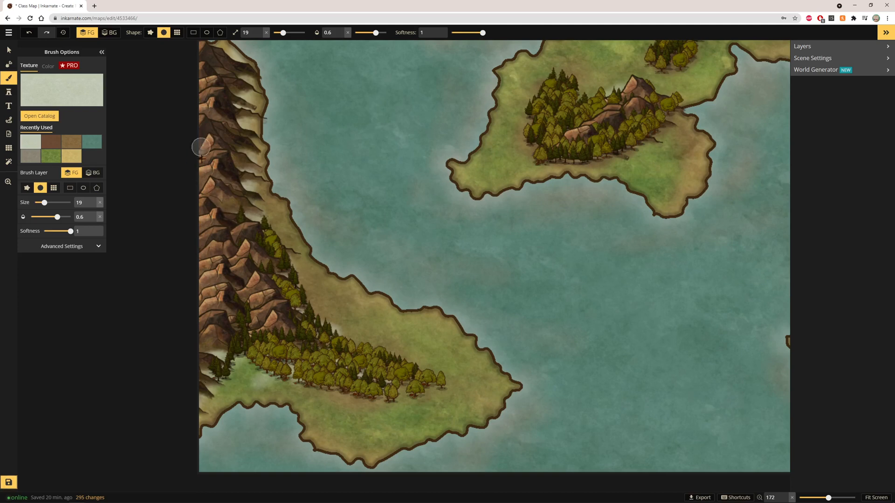
Step: Select and delete several small mountain stamps along the western coastal range, then return to the Brush tool
{"action": "key", "text": "v"}
{"action": "left_click_drag", "start_coordinate": [240, 204], "coordinate": [208, 217]}
{"action": "key", "text": "Delete"}
{"action": "left_click", "coordinate": [219, 253]}
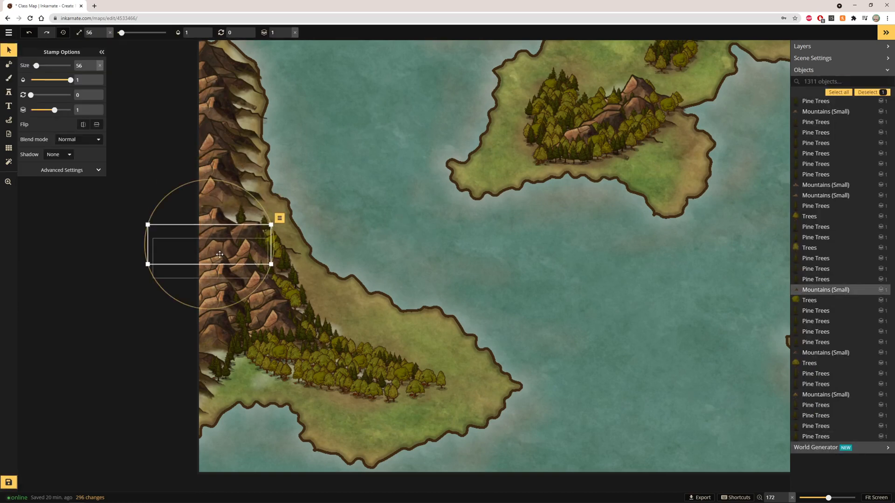
{"action": "left_click", "coordinate": [215, 261]}
{"action": "left_click", "coordinate": [213, 276]}
{"action": "left_click", "coordinate": [214, 263]}
{"action": "key", "text": "Delete"}
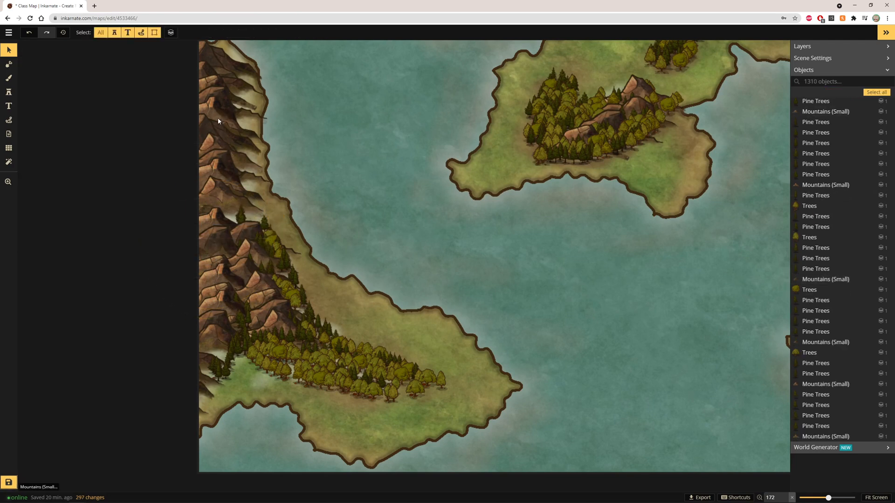
{"action": "left_click", "coordinate": [222, 130]}
{"action": "key", "text": "Delete"}
{"action": "left_click", "coordinate": [227, 287]}
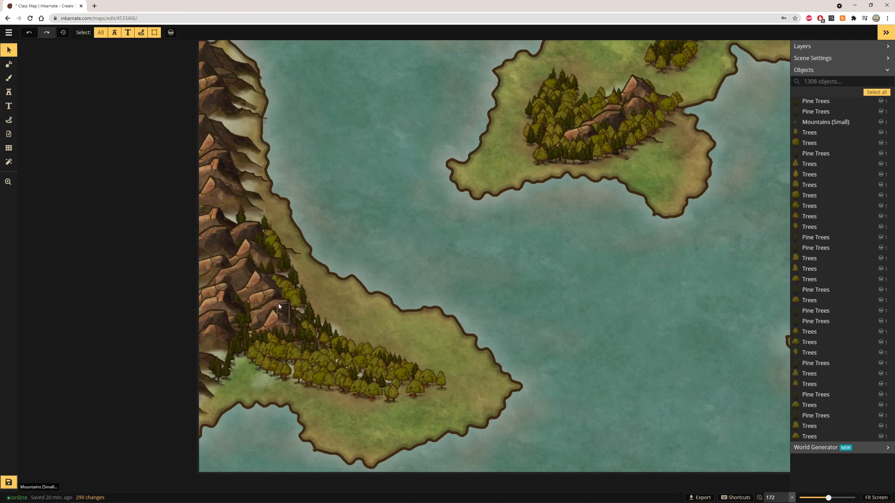
{"action": "key", "text": "Delete"}
{"action": "left_click", "coordinate": [12, 65]}
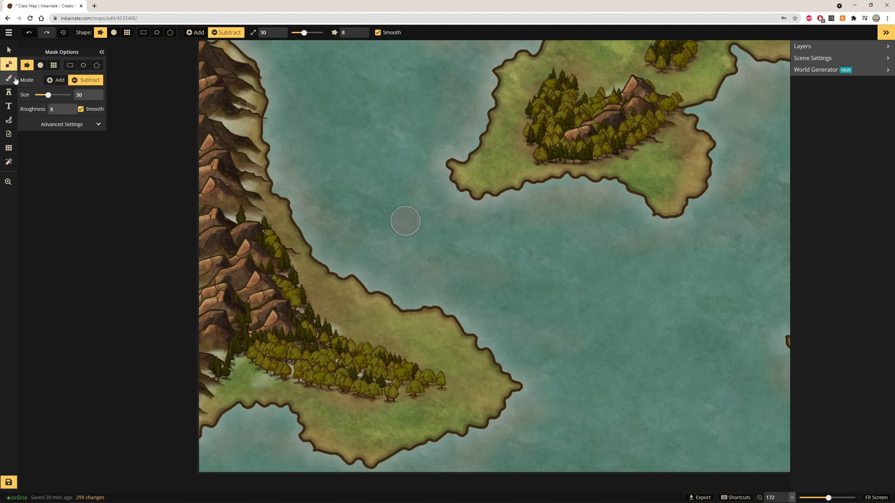
{"action": "left_click", "coordinate": [11, 78]}
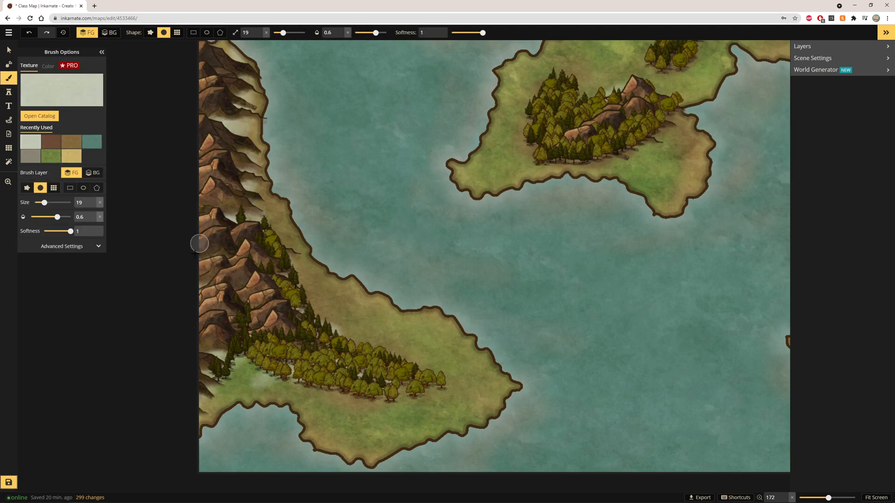
Step: Paint another pale stroke down the western coastal mountain slope where the mountain stamps were removed
{"action": "mouse_move", "coordinate": [218, 97]}
{"action": "left_mouse_down"}
{"action": "mouse_move", "coordinate": [223, 201]}
{"action": "mouse_move", "coordinate": [232, 199]}
{"action": "left_mouse_up"}
{"action": "scroll", "coordinate": [433, 303], "scroll_direction": "down", "scroll_amount": 8}
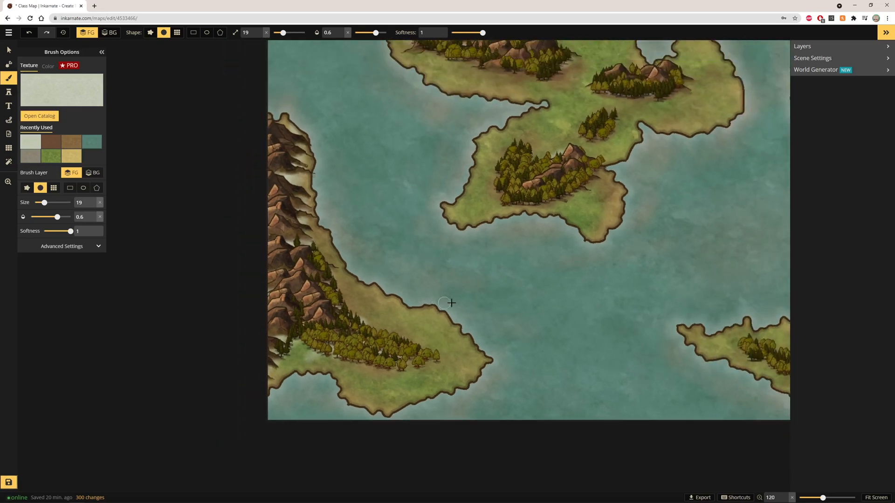
{"action": "scroll", "coordinate": [651, 340], "scroll_direction": "up", "scroll_amount": 2}
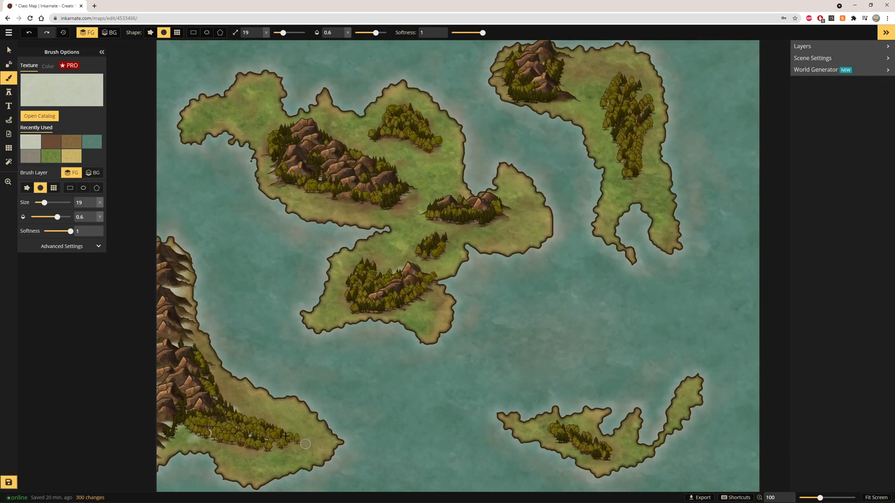
Step: Switch to the dark brown texture and paint dirt strokes beneath the southwestern tree line and the northeastern island's trees
{"action": "left_click", "coordinate": [51, 142]}
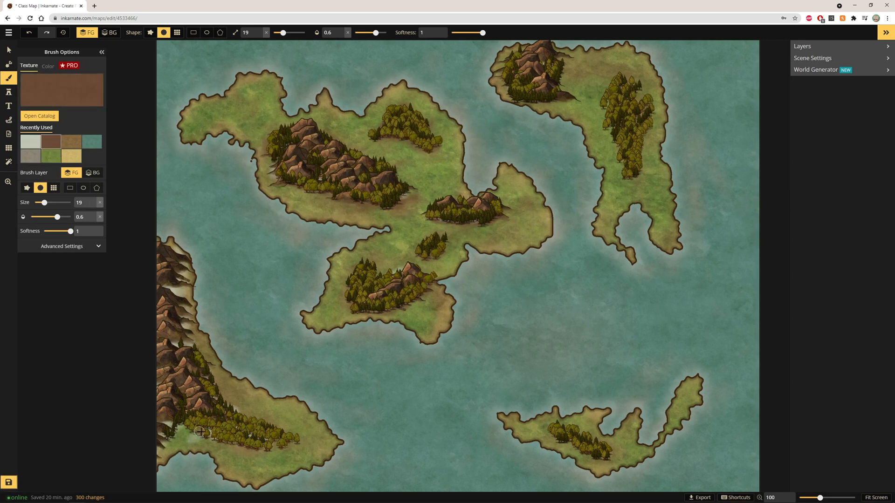
{"action": "left_click_drag", "start_coordinate": [200, 432], "coordinate": [249, 444]}
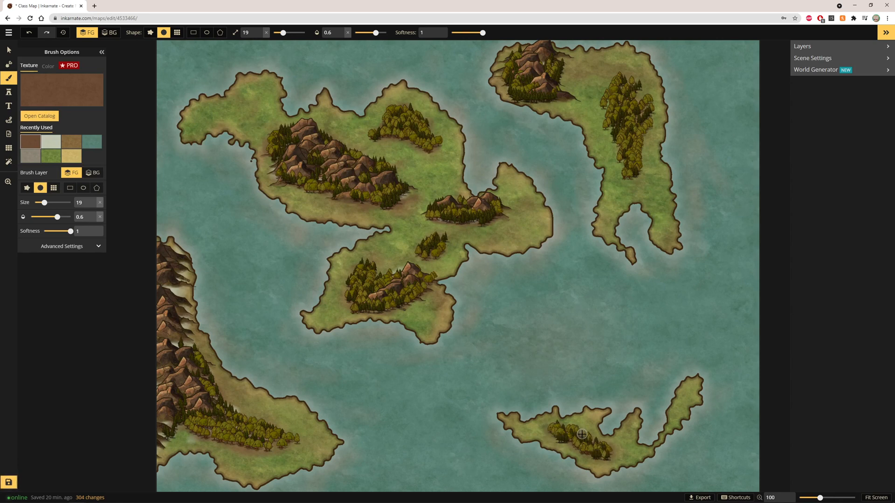
{"action": "mouse_move", "coordinate": [609, 102]}
{"action": "left_mouse_down"}
{"action": "mouse_move", "coordinate": [609, 137]}
{"action": "mouse_move", "coordinate": [603, 130]}
{"action": "mouse_move", "coordinate": [611, 108]}
{"action": "mouse_move", "coordinate": [623, 133]}
{"action": "left_mouse_up"}
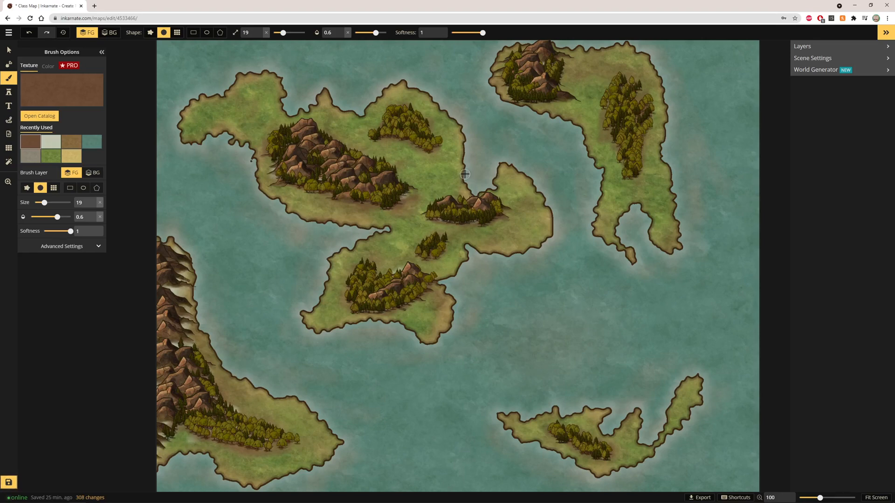
Step: Paint brown dirt strokes beside the northern tree cluster and the small central tree clump of the central island
{"action": "scroll", "coordinate": [464, 174], "scroll_direction": "up", "scroll_amount": 4}
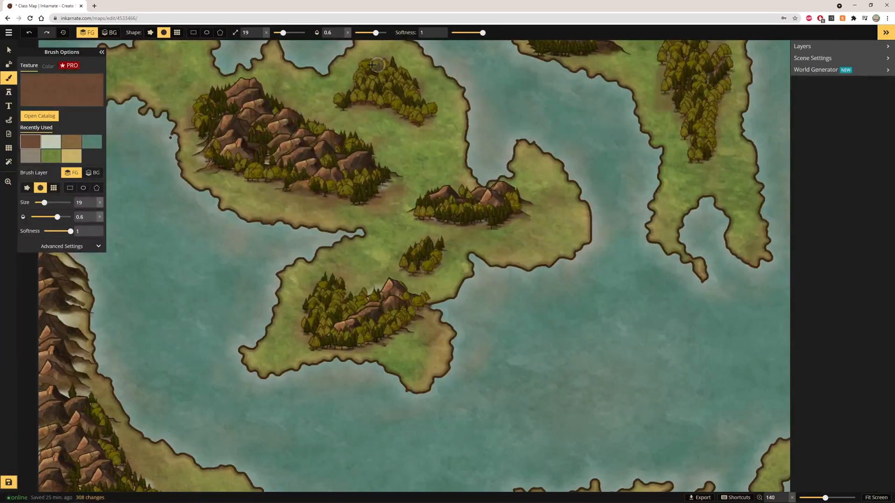
{"action": "mouse_move", "coordinate": [372, 65]}
{"action": "left_mouse_down"}
{"action": "mouse_move", "coordinate": [339, 112]}
{"action": "mouse_move", "coordinate": [345, 84]}
{"action": "mouse_move", "coordinate": [345, 129]}
{"action": "left_mouse_up"}
{"action": "mouse_move", "coordinate": [419, 261]}
{"action": "left_mouse_down"}
{"action": "mouse_move", "coordinate": [436, 257]}
{"action": "mouse_move", "coordinate": [418, 259]}
{"action": "mouse_move", "coordinate": [416, 249]}
{"action": "left_mouse_up"}
{"action": "scroll", "coordinate": [576, 265], "scroll_direction": "down", "scroll_amount": 4}
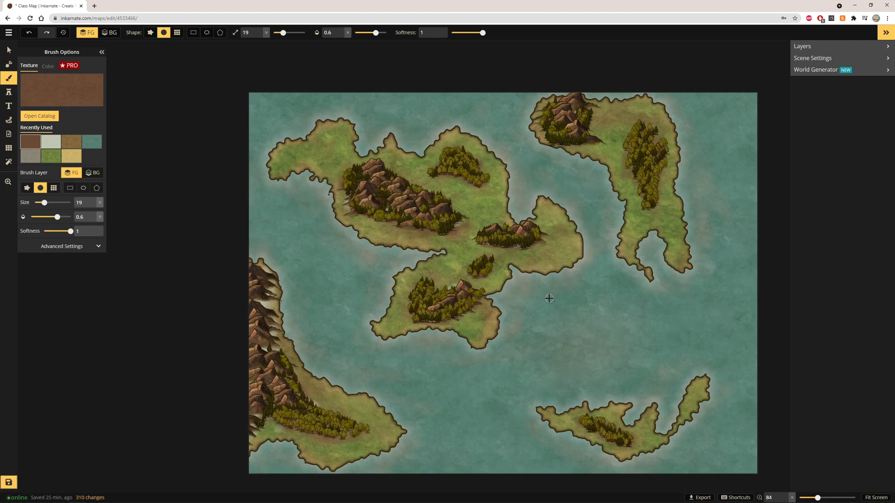
{"action": "scroll", "coordinate": [547, 378], "scroll_direction": "up", "scroll_amount": 2}
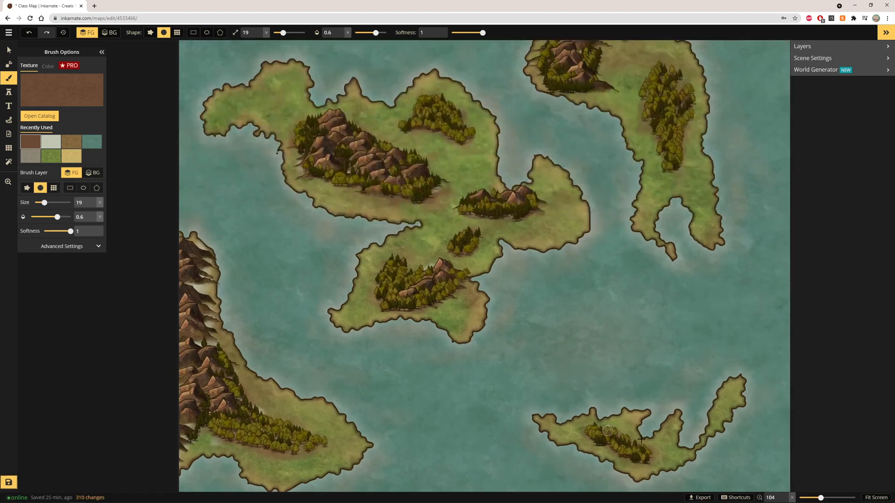
{"action": "left_click", "coordinate": [870, 496]}
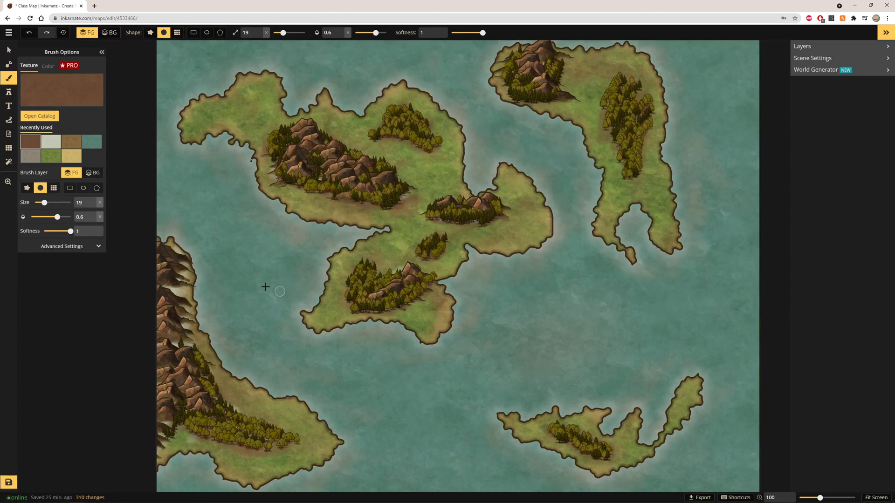
{"action": "left_click", "coordinate": [8, 92]}
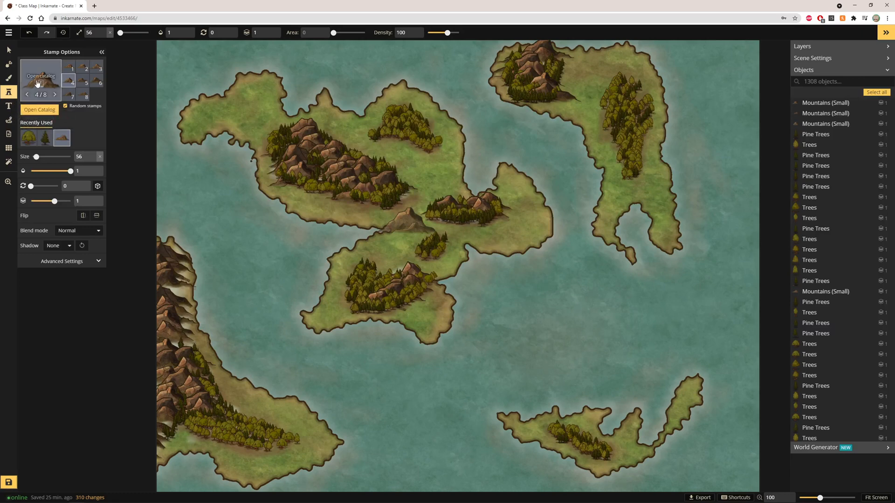
{"action": "left_click", "coordinate": [39, 109]}
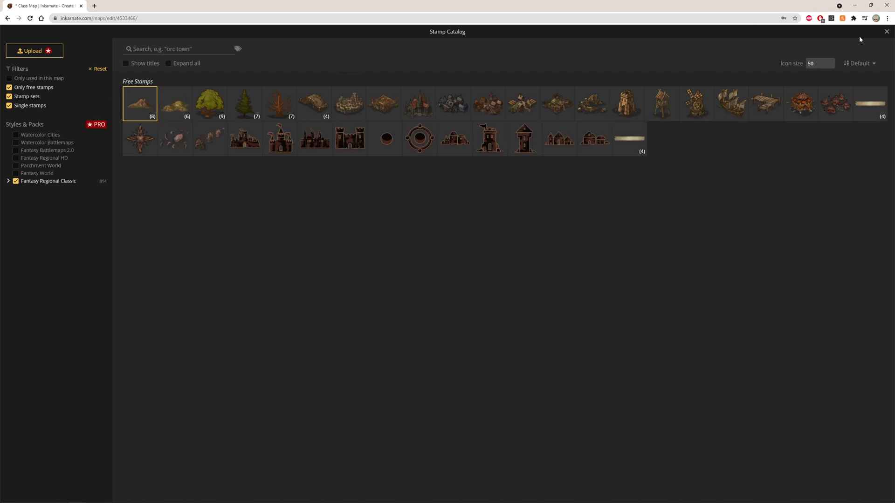
{"action": "left_click", "coordinate": [886, 31]}
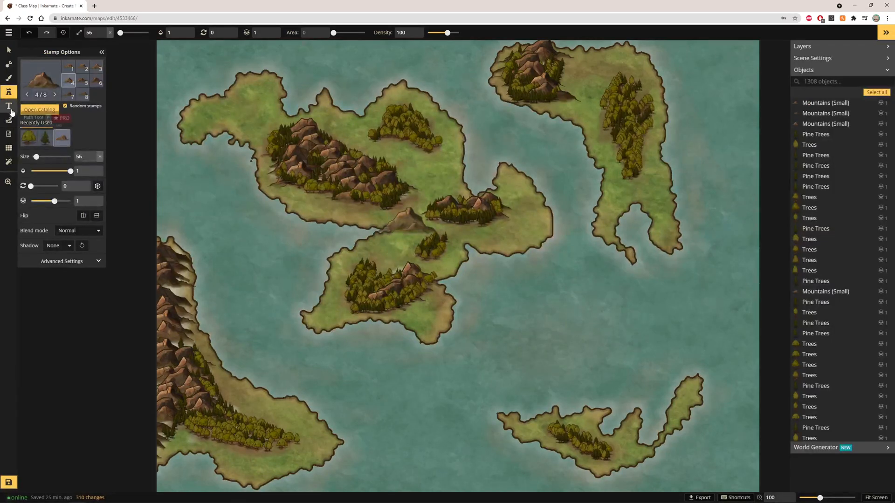
{"action": "left_click", "coordinate": [9, 87]}
{"action": "left_click", "coordinate": [9, 82]}
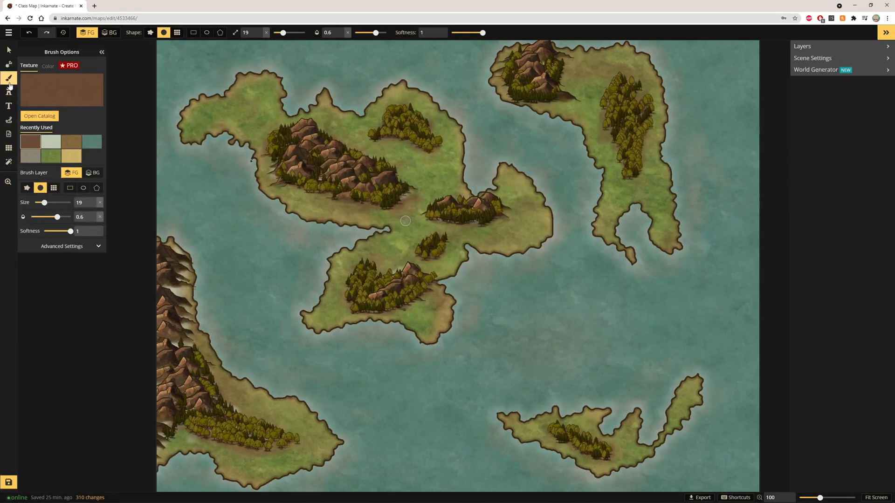
{"action": "left_click", "coordinate": [92, 172]}
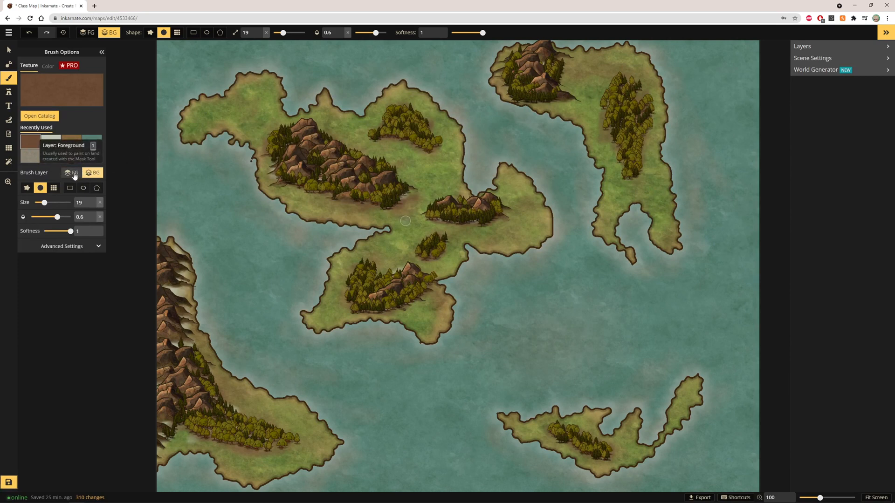
{"action": "left_click", "coordinate": [75, 173]}
Step: With the Mask tool at roughness 3, switch to Add mode at size 100 and stamp a round island in the sea southeast of the central island
{"action": "left_click", "coordinate": [8, 64]}
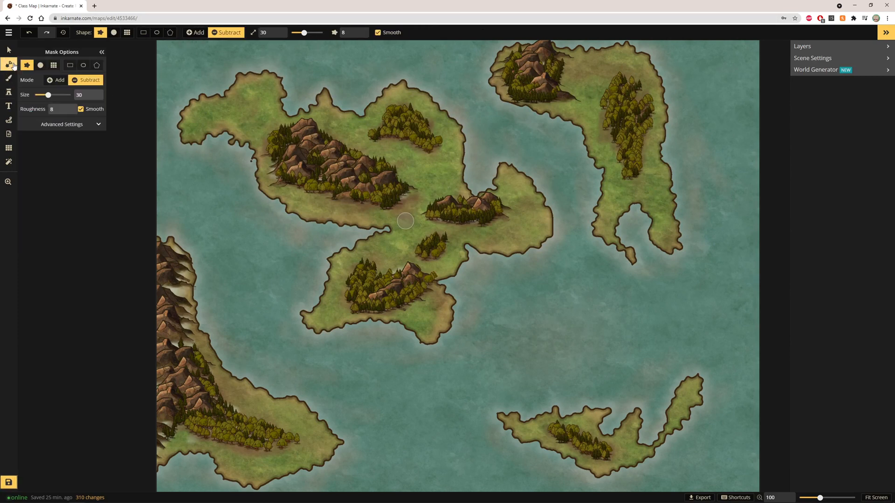
{"action": "left_click", "coordinate": [84, 81]}
{"action": "scroll", "coordinate": [170, 110], "scroll_direction": "up", "scroll_amount": 1}
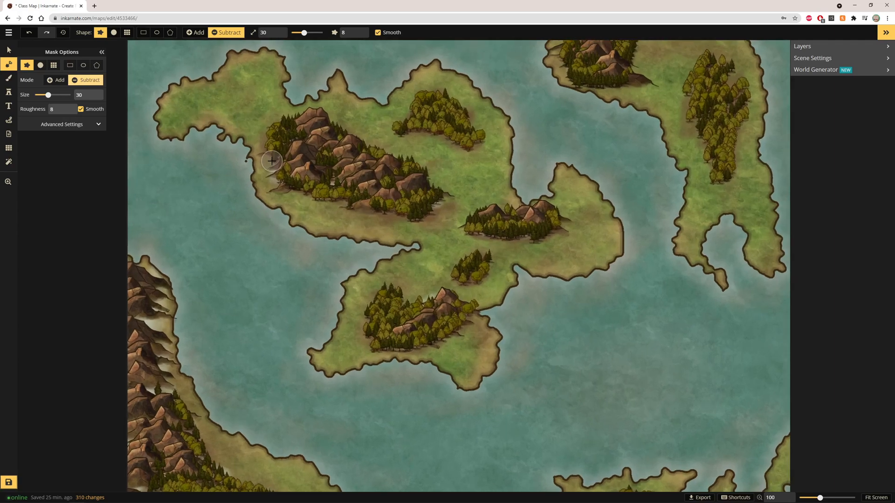
{"action": "left_click", "coordinate": [296, 32]}
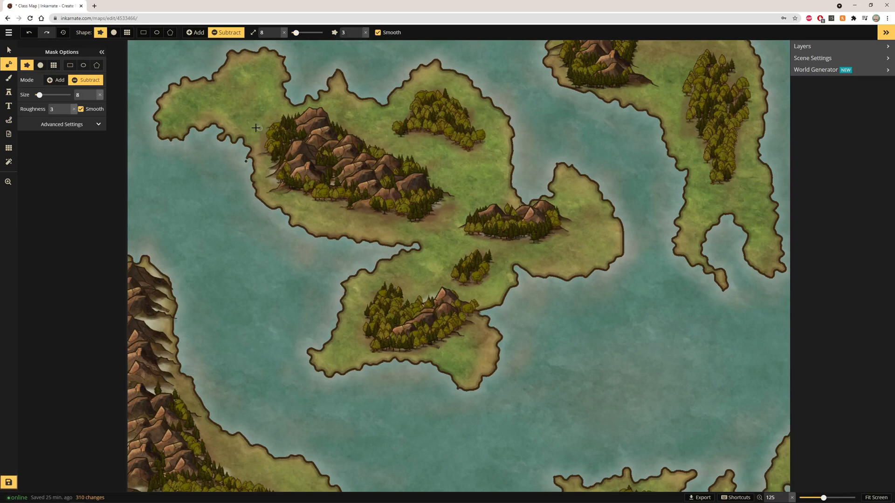
{"action": "scroll", "coordinate": [257, 128], "scroll_direction": "up", "scroll_amount": 5}
{"action": "scroll", "coordinate": [306, 149], "scroll_direction": "down", "scroll_amount": 3}
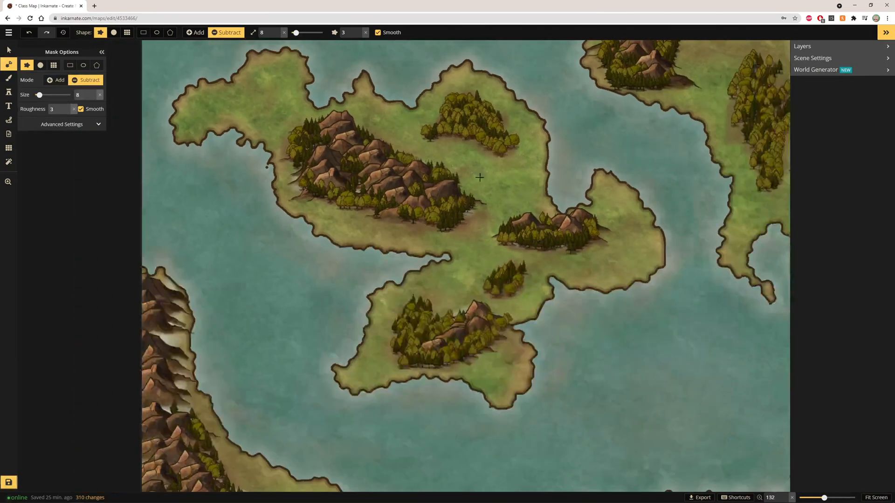
{"action": "scroll", "coordinate": [741, 404], "scroll_direction": "up", "scroll_amount": 4}
{"action": "scroll", "coordinate": [749, 409], "scroll_direction": "up", "scroll_amount": 3}
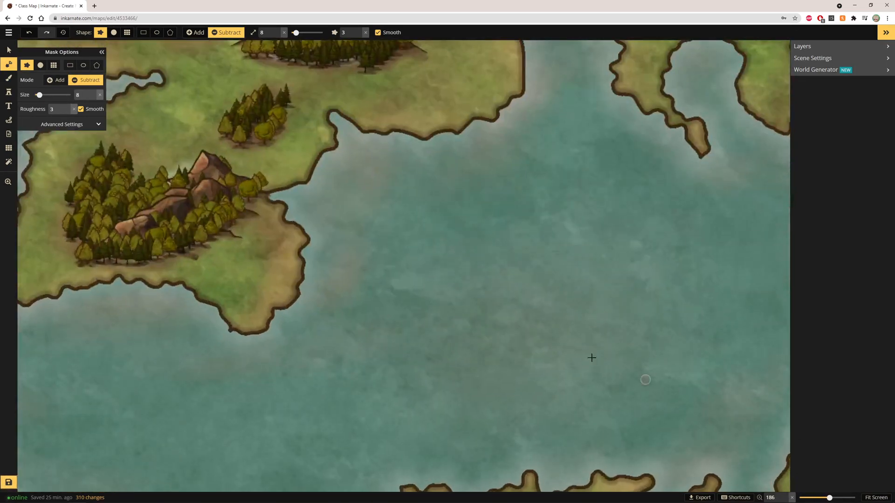
{"action": "left_click", "coordinate": [56, 80]}
{"action": "left_click", "coordinate": [100, 95]}
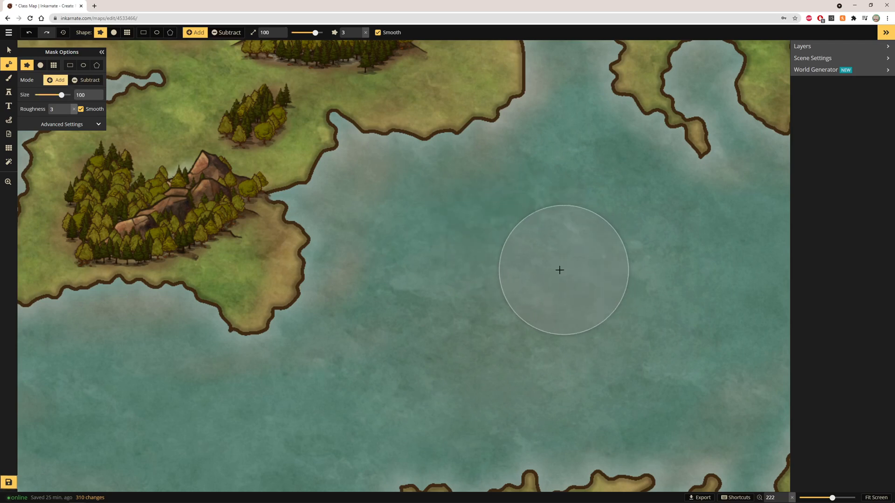
{"action": "mouse_move", "coordinate": [559, 264]}
{"action": "left_mouse_down"}
{"action": "mouse_move", "coordinate": [556, 297]}
{"action": "mouse_move", "coordinate": [561, 268]}
{"action": "left_mouse_up"}
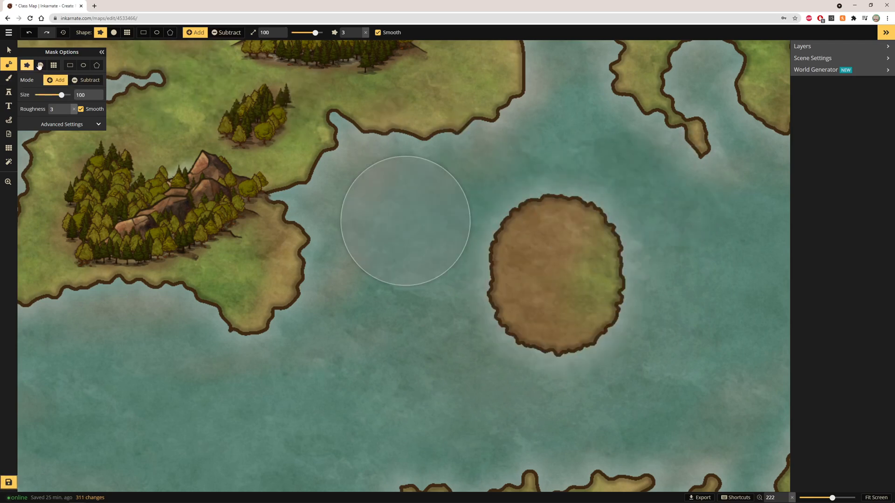
Step: Switch the mask to Subtract at size 8 and carve a channel splitting the new island plus a long inner lagoon
{"action": "left_click", "coordinate": [87, 81]}
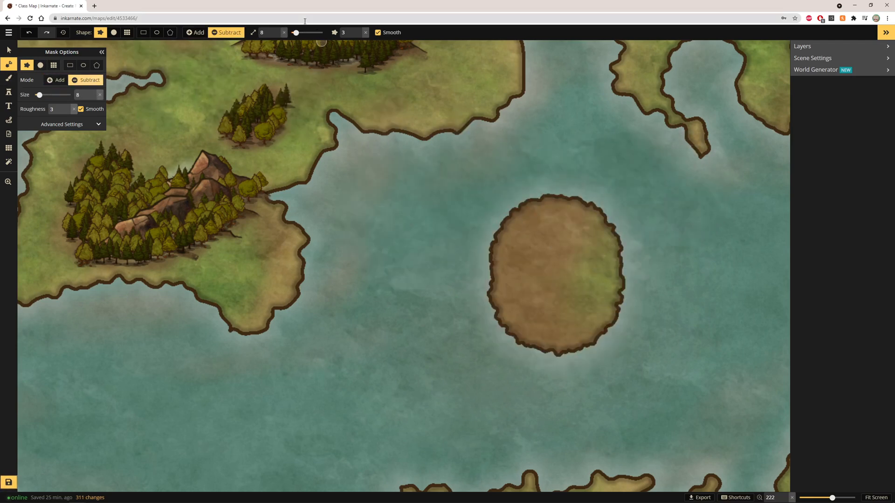
{"action": "left_click", "coordinate": [359, 30]}
{"action": "mouse_move", "coordinate": [525, 184]}
{"action": "left_mouse_down"}
{"action": "mouse_move", "coordinate": [526, 368]}
{"action": "mouse_move", "coordinate": [513, 405]}
{"action": "left_mouse_up"}
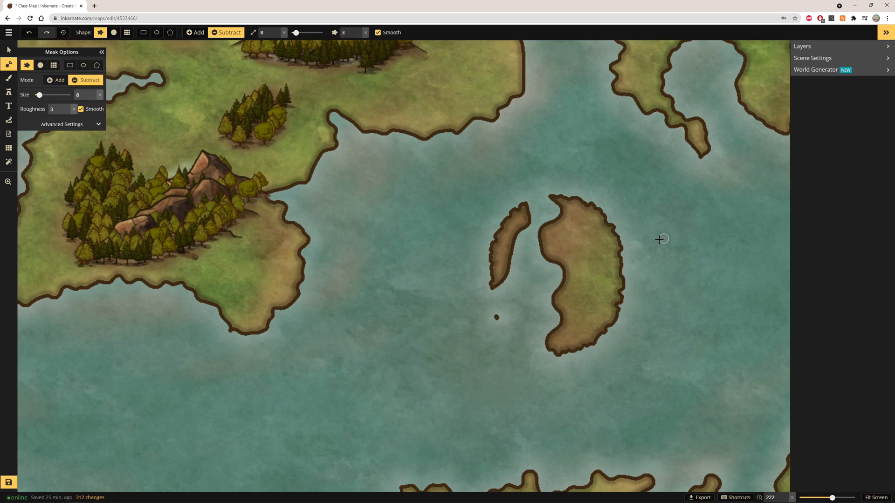
{"action": "mouse_move", "coordinate": [597, 199]}
{"action": "left_mouse_down"}
{"action": "mouse_move", "coordinate": [619, 269]}
{"action": "mouse_move", "coordinate": [605, 349]}
{"action": "left_mouse_up"}
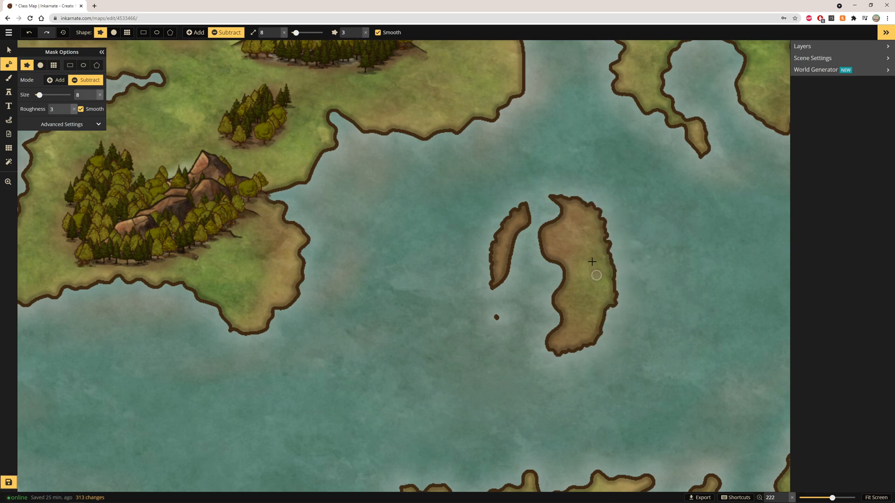
{"action": "left_click_drag", "start_coordinate": [584, 217], "coordinate": [586, 306]}
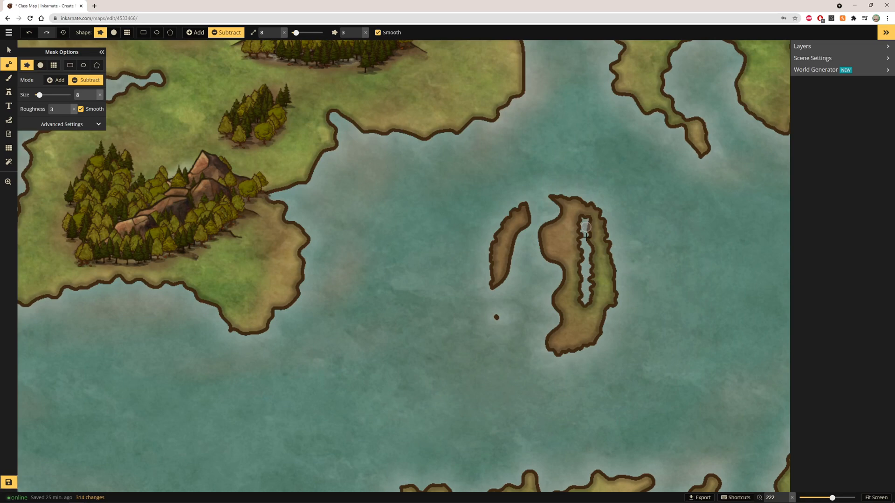
Step: Raise the subtract mask size to 27 and erase the new island completely
{"action": "scroll", "coordinate": [585, 294], "scroll_direction": "down", "scroll_amount": 6}
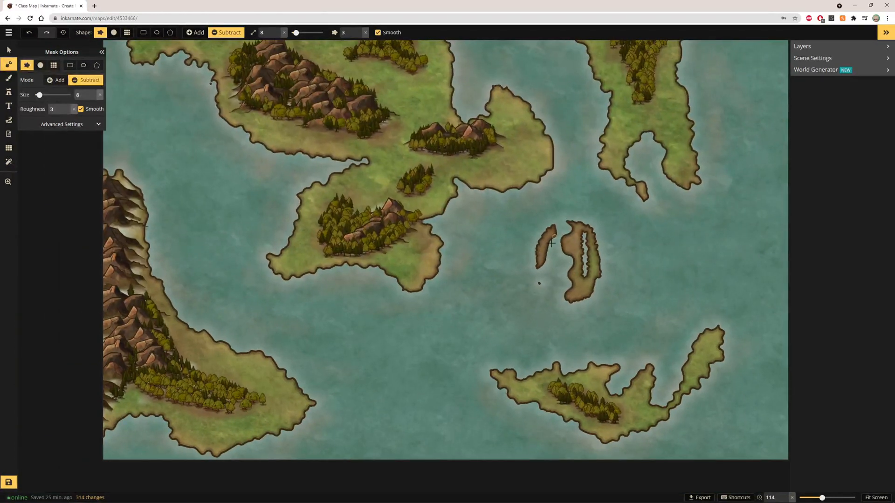
{"action": "scroll", "coordinate": [577, 237], "scroll_direction": "down", "scroll_amount": 2}
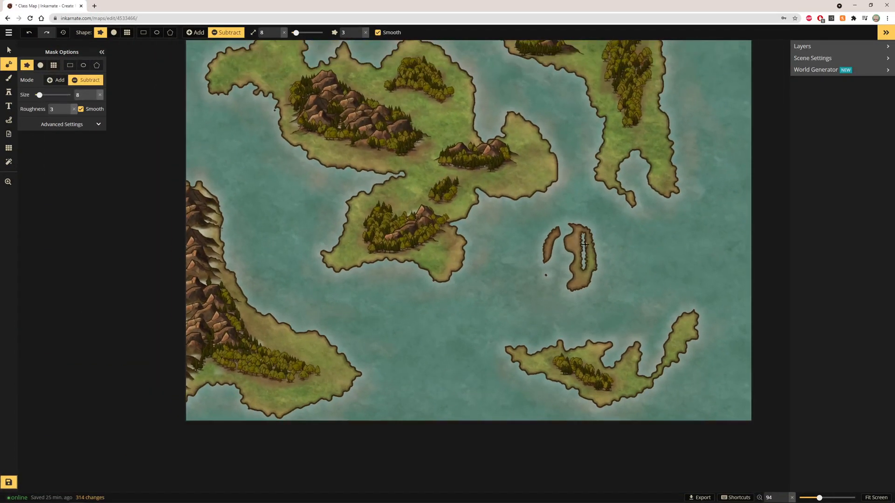
{"action": "scroll", "coordinate": [584, 251], "scroll_direction": "up", "scroll_amount": 5}
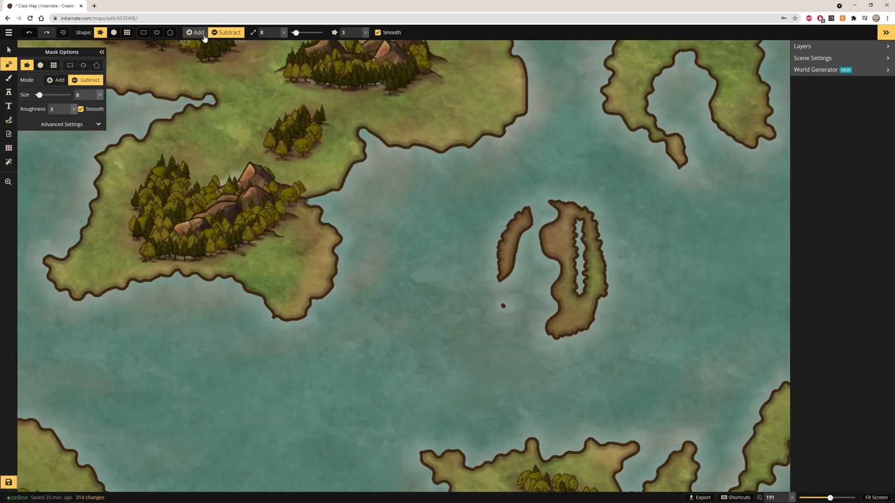
{"action": "left_click_drag", "start_coordinate": [296, 33], "coordinate": [303, 33]}
{"action": "mouse_move", "coordinate": [535, 247]}
{"action": "left_mouse_down"}
{"action": "mouse_move", "coordinate": [505, 260]}
{"action": "mouse_move", "coordinate": [482, 292]}
{"action": "mouse_move", "coordinate": [526, 236]}
{"action": "mouse_move", "coordinate": [515, 243]}
{"action": "mouse_move", "coordinate": [549, 224]}
{"action": "mouse_move", "coordinate": [607, 268]}
{"action": "mouse_move", "coordinate": [588, 276]}
{"action": "mouse_move", "coordinate": [603, 294]}
{"action": "mouse_move", "coordinate": [593, 299]}
{"action": "mouse_move", "coordinate": [563, 278]}
{"action": "mouse_move", "coordinate": [618, 249]}
{"action": "mouse_move", "coordinate": [589, 254]}
{"action": "left_mouse_up"}
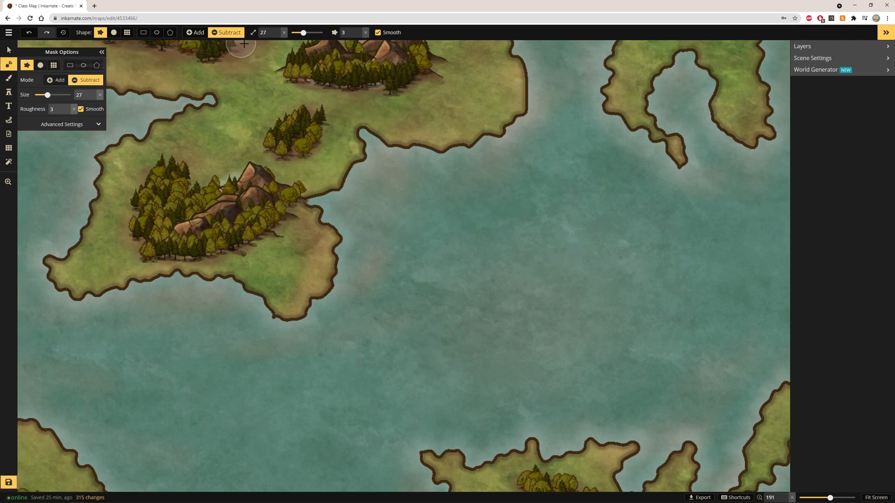
Step: Set the subtract mask size back to 8 and carve a small lake beside the eastern end of the central island's large mountain range
{"action": "left_click_drag", "start_coordinate": [303, 33], "coordinate": [296, 33]}
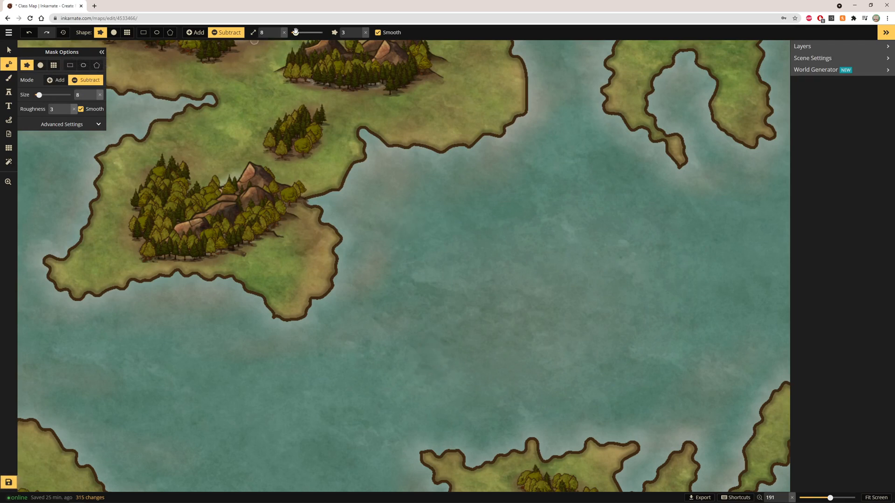
{"action": "scroll", "coordinate": [298, 279], "scroll_direction": "down", "scroll_amount": 6}
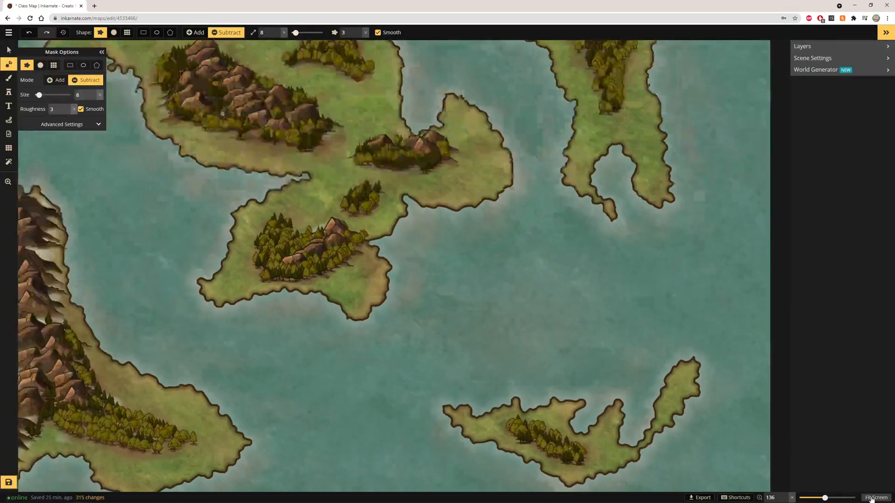
{"action": "scroll", "coordinate": [371, 303], "scroll_direction": "up", "scroll_amount": 3}
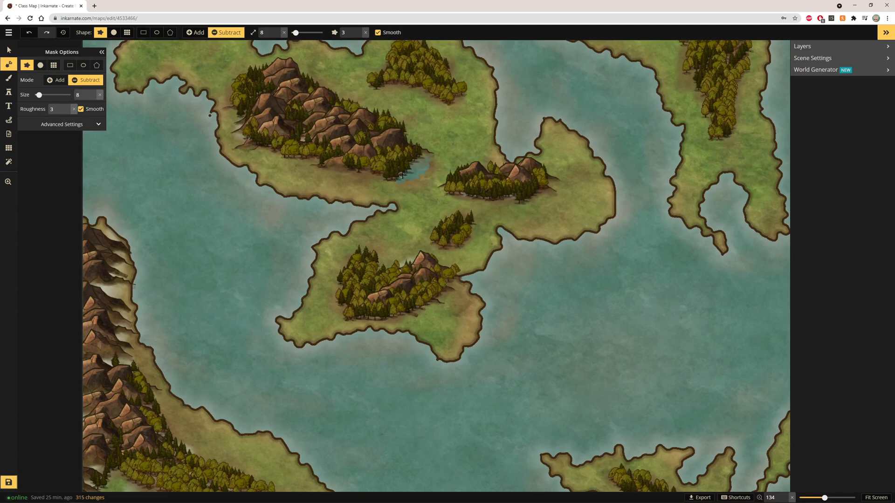
{"action": "left_click_drag", "start_coordinate": [419, 173], "coordinate": [420, 173]}
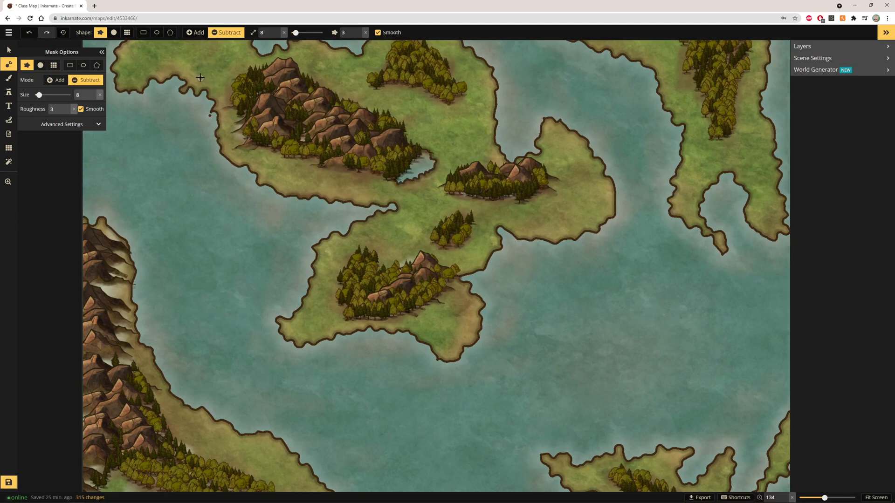
Step: Carve another small lake just south of the northern tree cluster on the central island
{"action": "scroll", "coordinate": [473, 158], "scroll_direction": "down", "scroll_amount": 4}
{"action": "scroll", "coordinate": [389, 77], "scroll_direction": "up", "scroll_amount": 2}
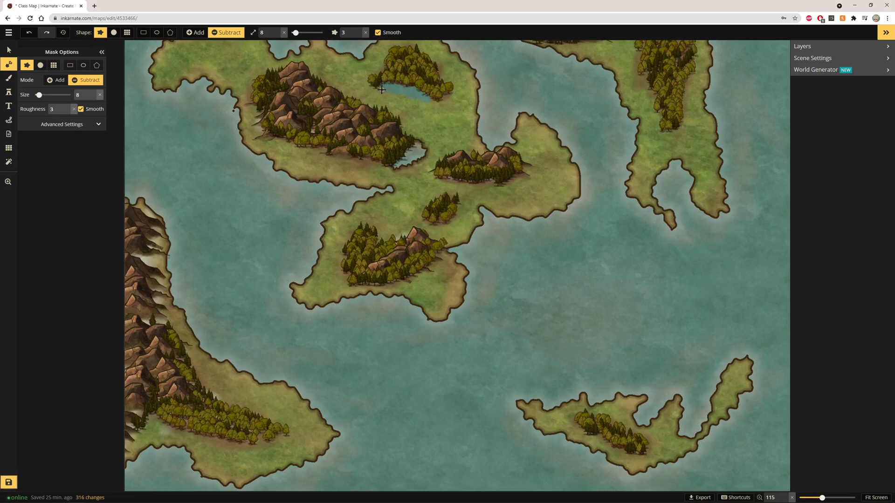
{"action": "left_click_drag", "start_coordinate": [381, 90], "coordinate": [382, 90]}
{"action": "scroll", "coordinate": [559, 140], "scroll_direction": "down", "scroll_amount": 3}
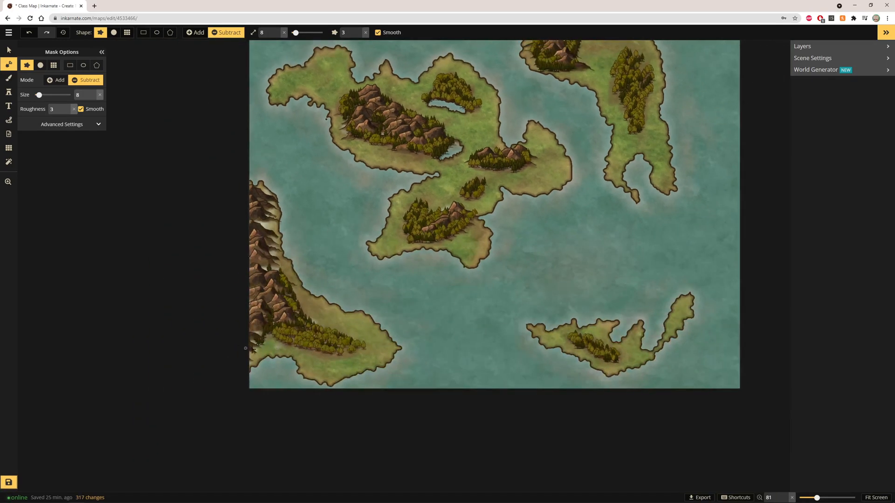
Step: Carve a small lake beside the mountains at the northern end of the northeastern island
{"action": "scroll", "coordinate": [323, 334], "scroll_direction": "up", "scroll_amount": 2}
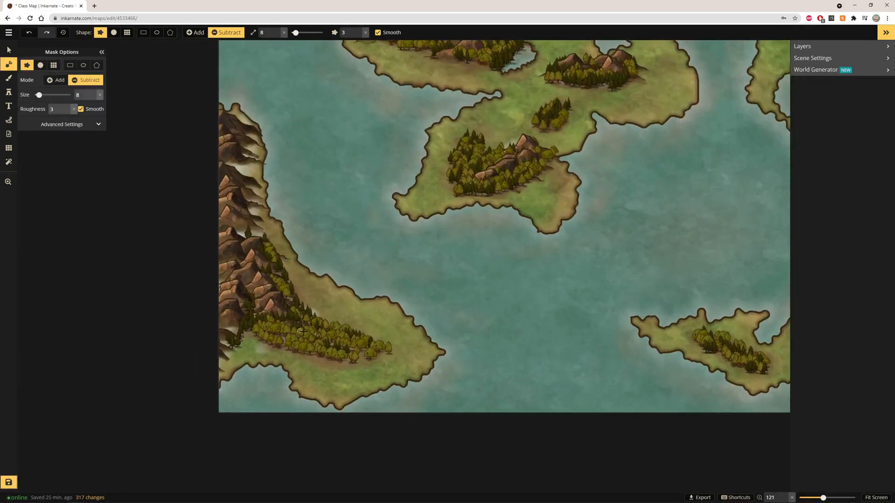
{"action": "scroll", "coordinate": [684, 352], "scroll_direction": "down", "scroll_amount": 2}
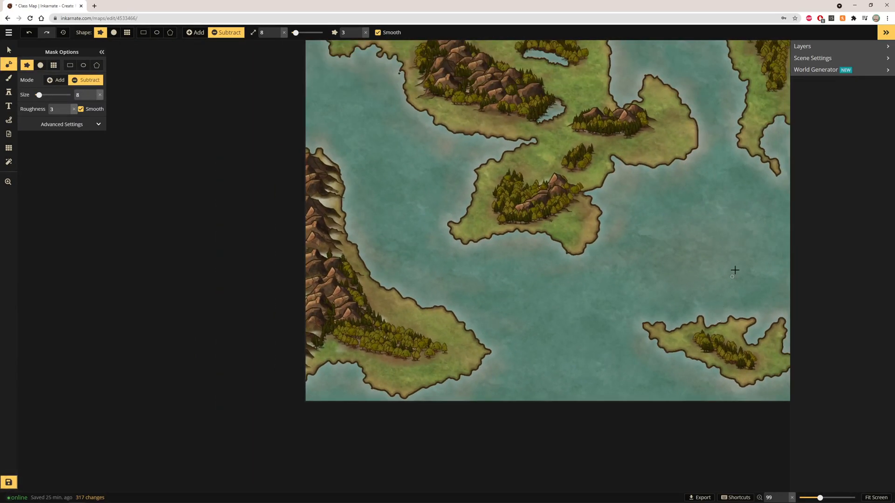
{"action": "scroll", "coordinate": [735, 270], "scroll_direction": "down", "scroll_amount": 1}
{"action": "left_click", "coordinate": [875, 497]}
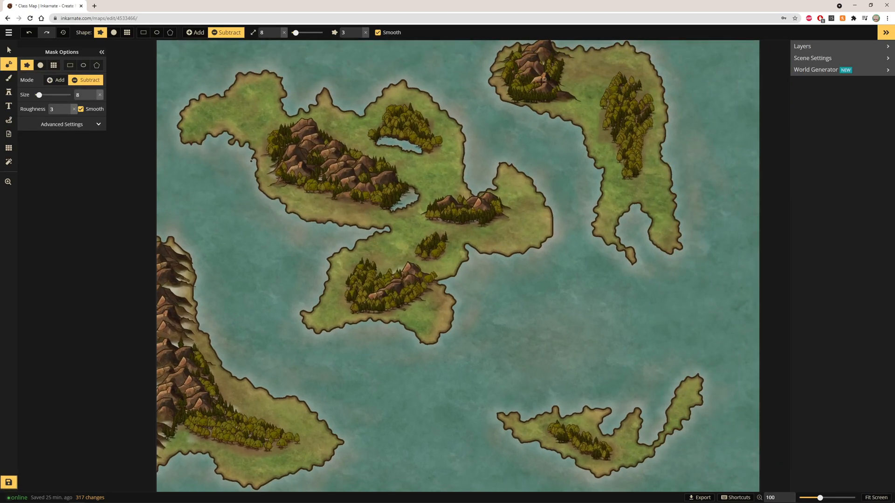
{"action": "scroll", "coordinate": [568, 62], "scroll_direction": "up", "scroll_amount": 3}
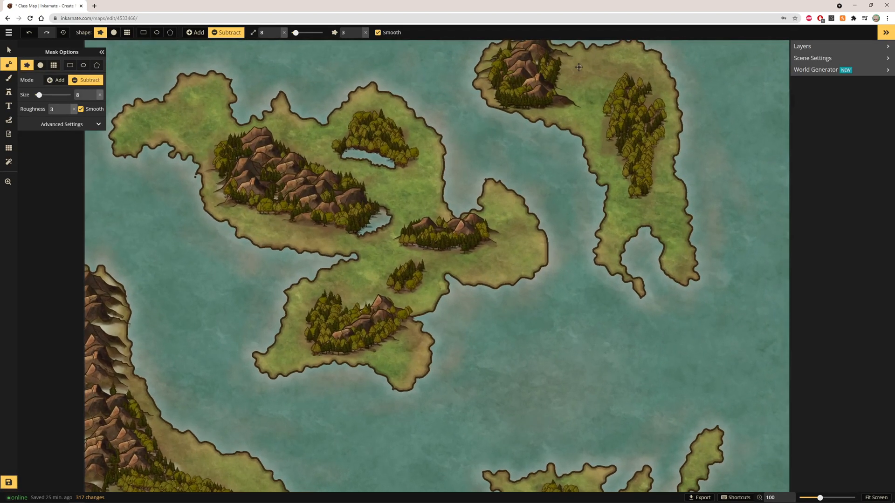
{"action": "mouse_move", "coordinate": [559, 69]}
{"action": "left_mouse_down"}
{"action": "mouse_move", "coordinate": [572, 87]}
{"action": "mouse_move", "coordinate": [552, 86]}
{"action": "left_mouse_up"}
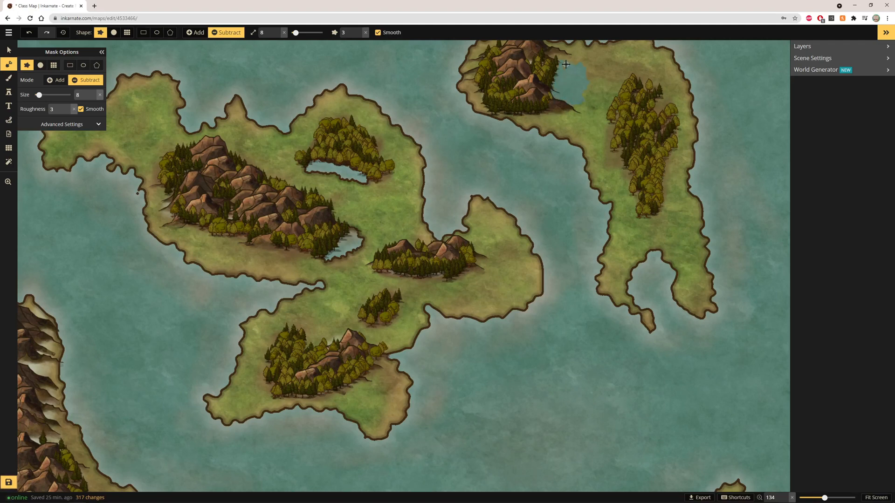
{"action": "left_click_drag", "start_coordinate": [576, 70], "coordinate": [571, 98]}
{"action": "scroll", "coordinate": [552, 179], "scroll_direction": "down", "scroll_amount": 3}
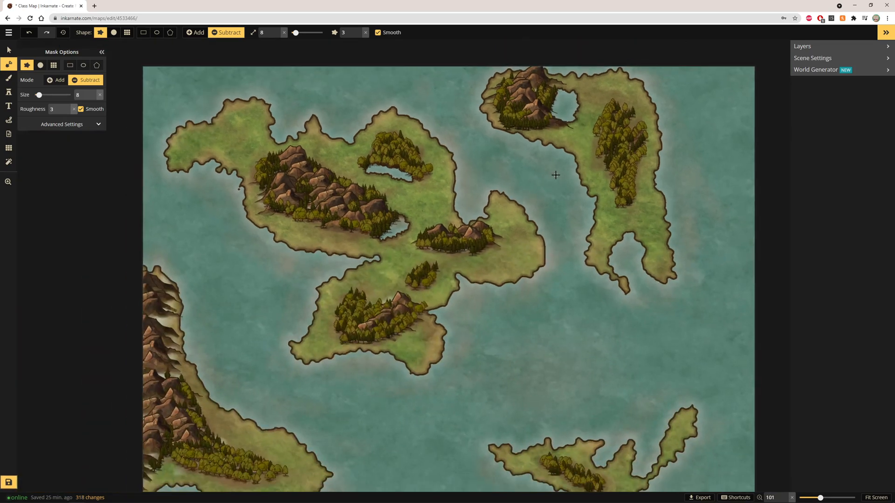
Step: Carve narrow rivers through the central island, one to its northwest coast and one running south from the inner lake
{"action": "scroll", "coordinate": [533, 171], "scroll_direction": "up", "scroll_amount": 1}
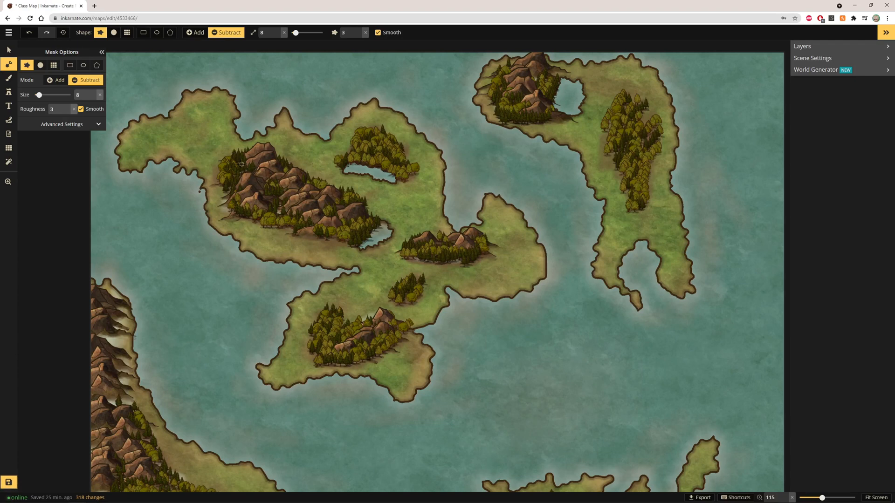
{"action": "mouse_move", "coordinate": [215, 150]}
{"action": "left_mouse_down"}
{"action": "mouse_move", "coordinate": [181, 143]}
{"action": "mouse_move", "coordinate": [175, 115]}
{"action": "left_mouse_up"}
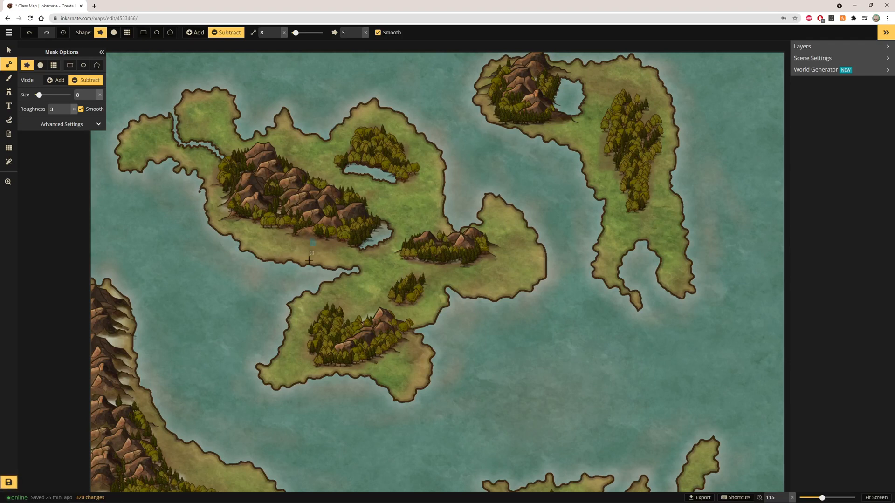
{"action": "left_click_drag", "start_coordinate": [308, 260], "coordinate": [308, 268]}
{"action": "mouse_move", "coordinate": [374, 236]}
{"action": "left_mouse_down"}
{"action": "mouse_move", "coordinate": [383, 281]}
{"action": "mouse_move", "coordinate": [459, 297]}
{"action": "mouse_move", "coordinate": [504, 332]}
{"action": "left_mouse_up"}
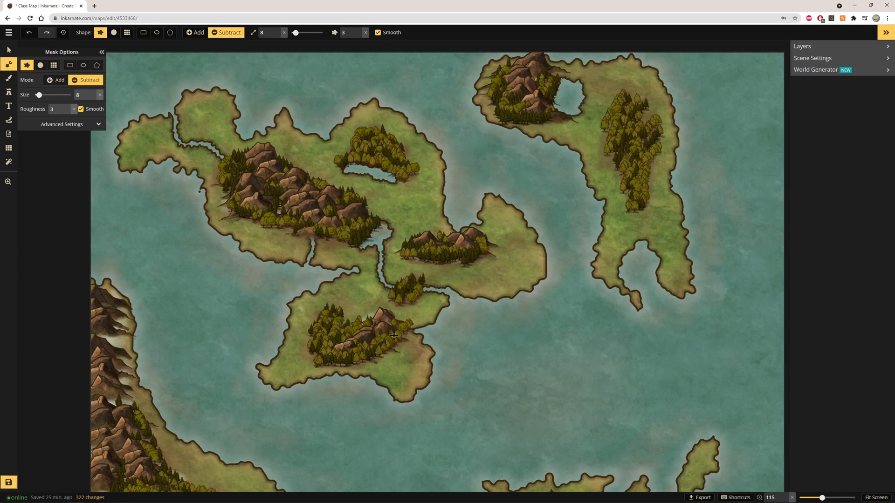
Step: Carve rivers through the central island's southern lobe and eastern lobe out to the coast
{"action": "mouse_move", "coordinate": [394, 335]}
{"action": "left_mouse_down"}
{"action": "mouse_move", "coordinate": [409, 370]}
{"action": "mouse_move", "coordinate": [351, 393]}
{"action": "left_mouse_up"}
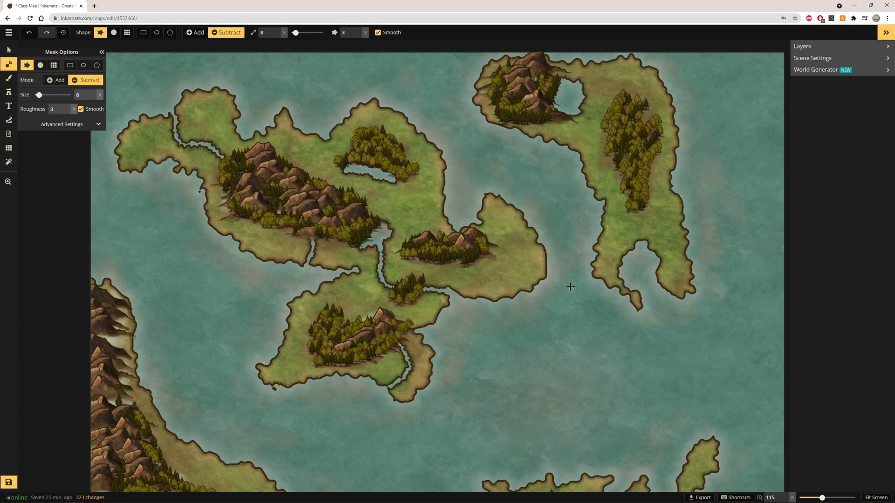
{"action": "left_click_drag", "start_coordinate": [465, 258], "coordinate": [516, 297]}
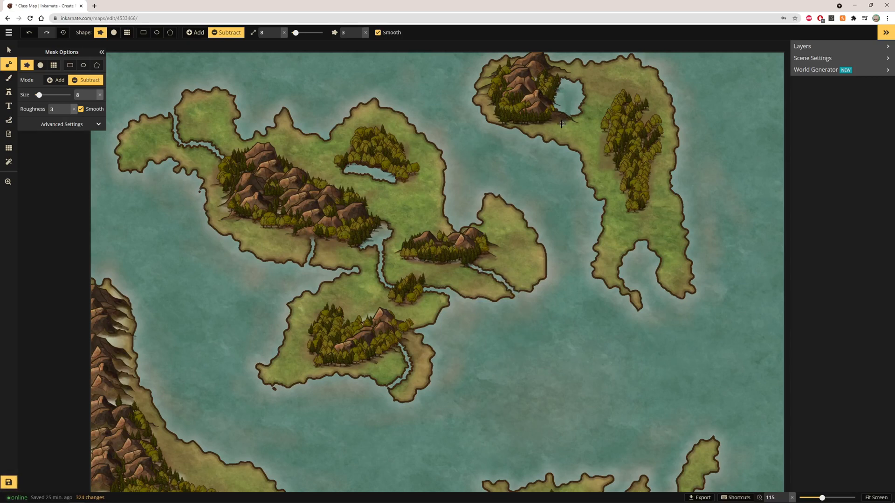
Step: Carve rivers on the northeastern island, running from the new lake south down the island and east to the coast
{"action": "mouse_move", "coordinate": [577, 146]}
{"action": "left_mouse_down"}
{"action": "mouse_move", "coordinate": [625, 213]}
{"action": "mouse_move", "coordinate": [620, 250]}
{"action": "mouse_move", "coordinate": [631, 294]}
{"action": "left_mouse_up"}
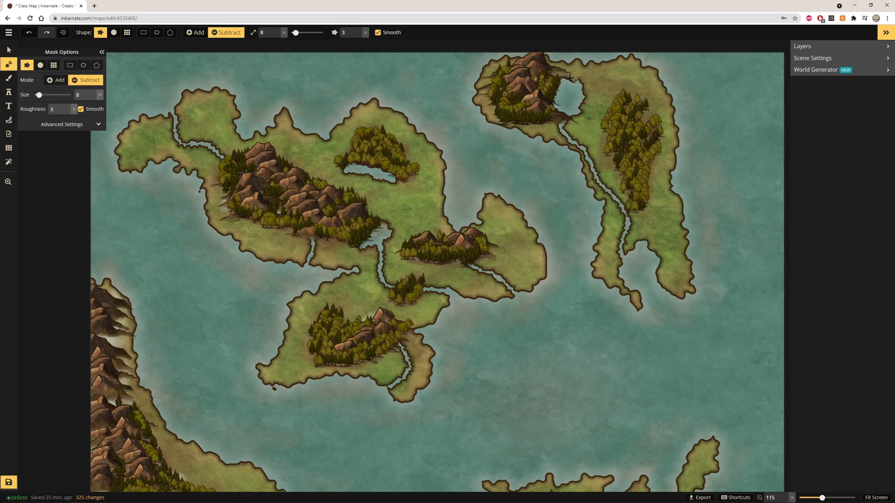
{"action": "mouse_move", "coordinate": [584, 84]}
{"action": "left_mouse_down"}
{"action": "mouse_move", "coordinate": [610, 78]}
{"action": "mouse_move", "coordinate": [640, 121]}
{"action": "mouse_move", "coordinate": [669, 132]}
{"action": "mouse_move", "coordinate": [679, 159]}
{"action": "left_mouse_up"}
Step: Carve a river across the middle of the southeastern island
{"action": "scroll", "coordinate": [745, 235], "scroll_direction": "down", "scroll_amount": 2}
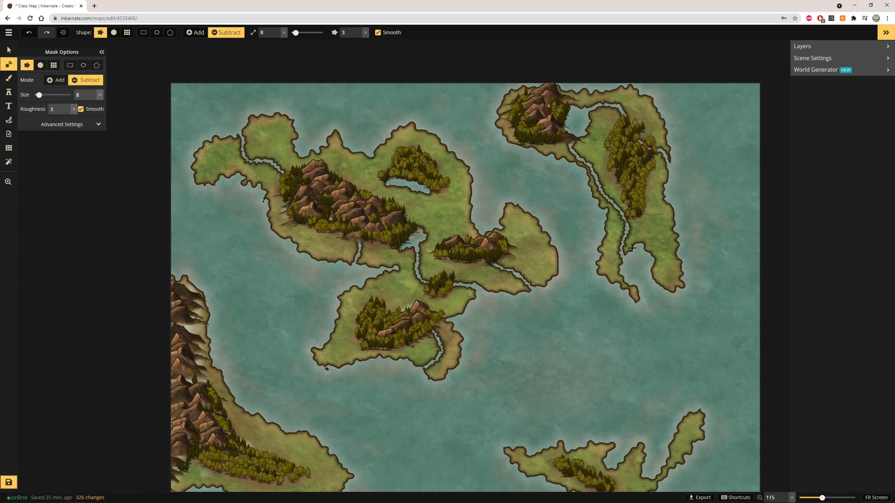
{"action": "left_click", "coordinate": [875, 497]}
{"action": "scroll", "coordinate": [577, 434], "scroll_direction": "up", "scroll_amount": 1}
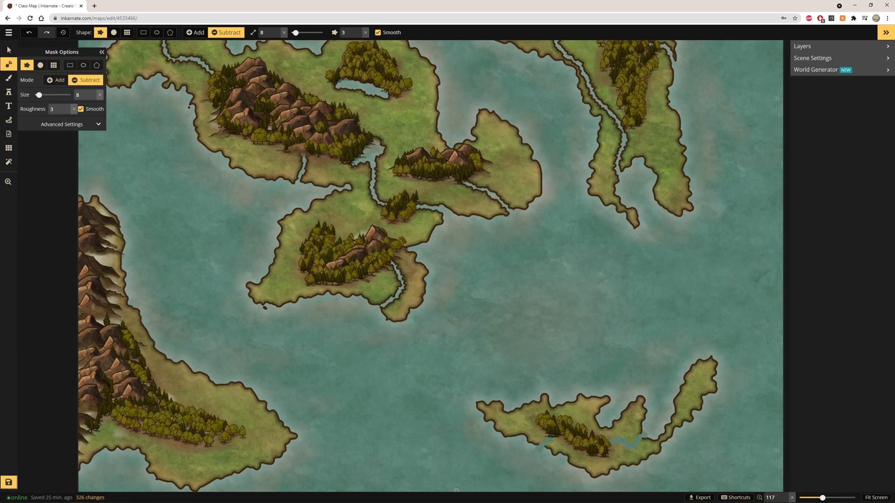
{"action": "scroll", "coordinate": [493, 422], "scroll_direction": "down", "scroll_amount": 1}
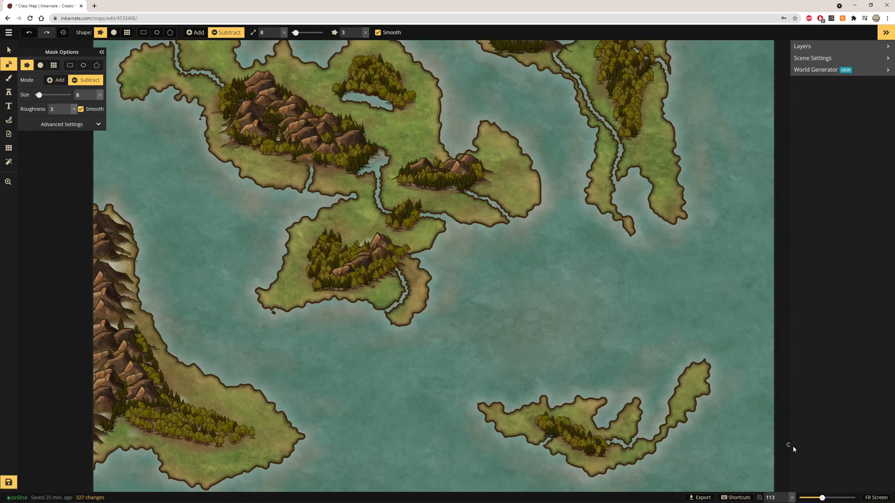
{"action": "left_click", "coordinate": [874, 498]}
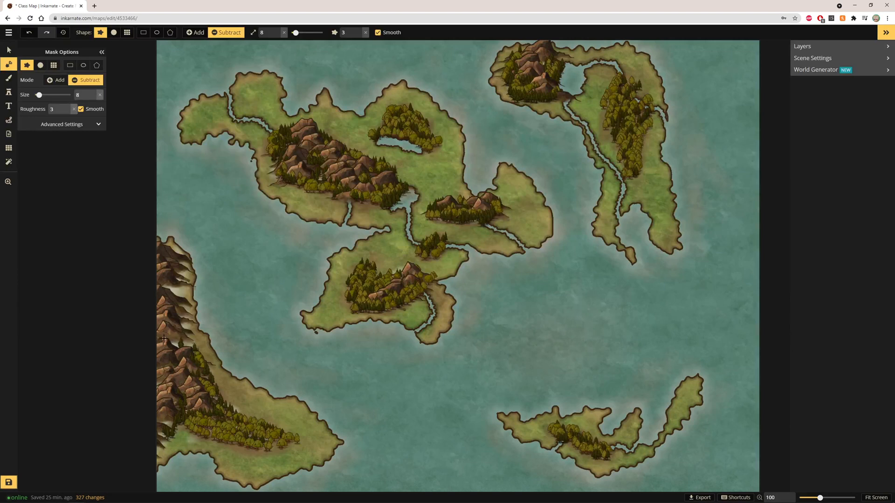
Step: Carve short rivers into the western landmass's coast near its tree belt
{"action": "left_click_drag", "start_coordinate": [212, 361], "coordinate": [227, 362]}
{"action": "left_click_drag", "start_coordinate": [312, 424], "coordinate": [326, 426]}
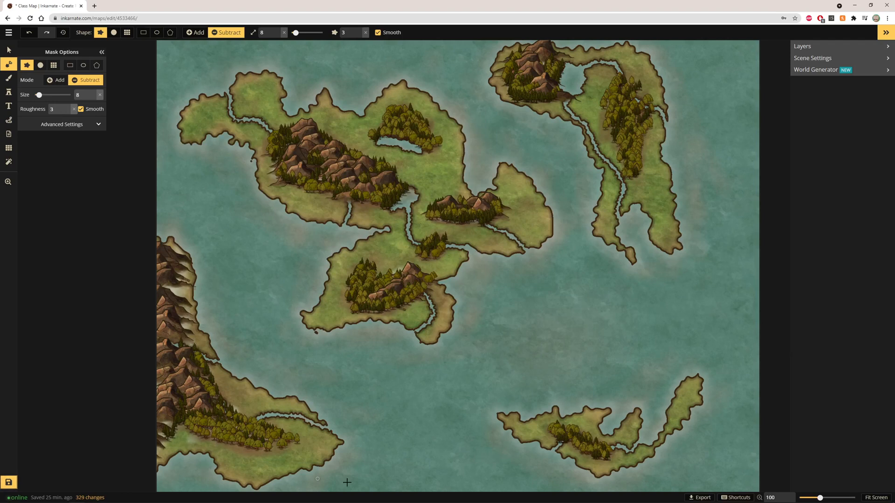
Step: Switch to the brush with a light sand texture at size 10 and paint sandy banks along the central island's rivers
{"action": "scroll", "coordinate": [386, 350], "scroll_direction": "down", "scroll_amount": 1}
{"action": "scroll", "coordinate": [431, 377], "scroll_direction": "down", "scroll_amount": 1}
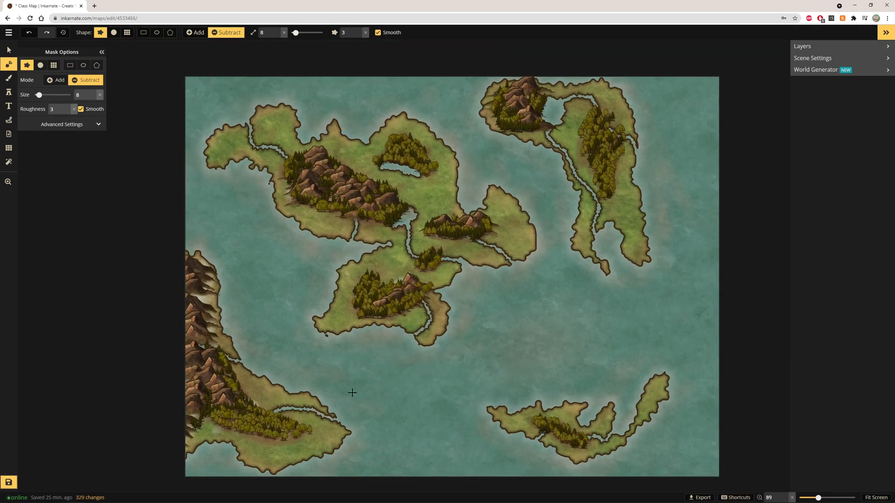
{"action": "scroll", "coordinate": [351, 415], "scroll_direction": "up", "scroll_amount": 1}
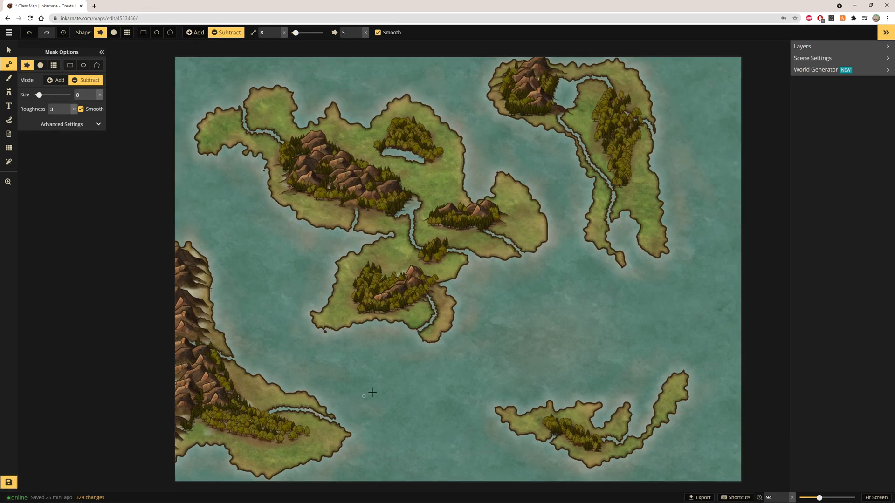
{"action": "scroll", "coordinate": [399, 310], "scroll_direction": "up", "scroll_amount": 8}
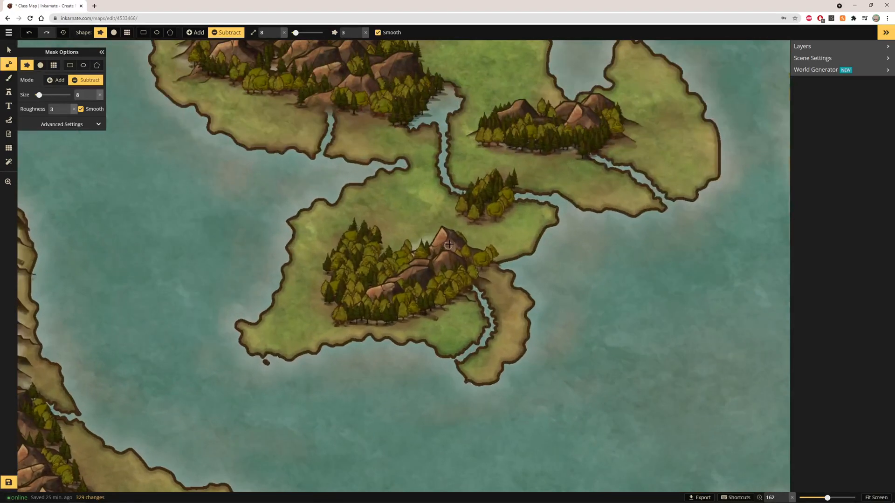
{"action": "scroll", "coordinate": [461, 172], "scroll_direction": "up", "scroll_amount": 12}
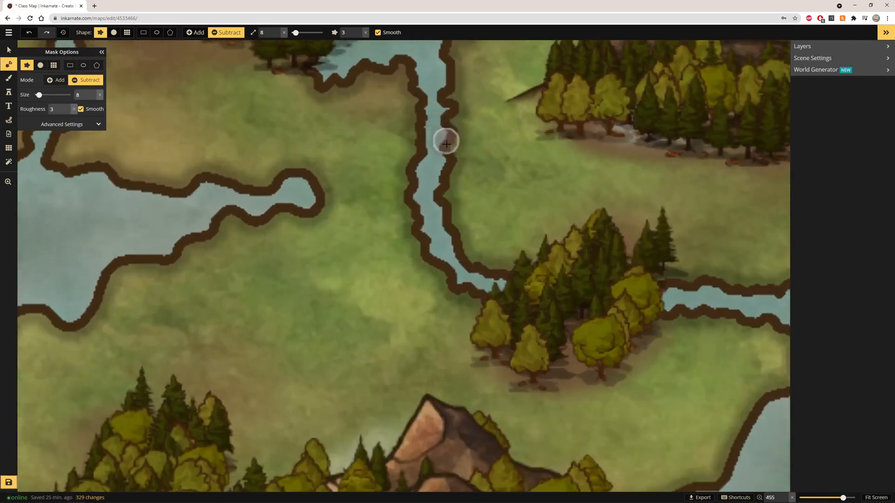
{"action": "scroll", "coordinate": [448, 167], "scroll_direction": "down", "scroll_amount": 8}
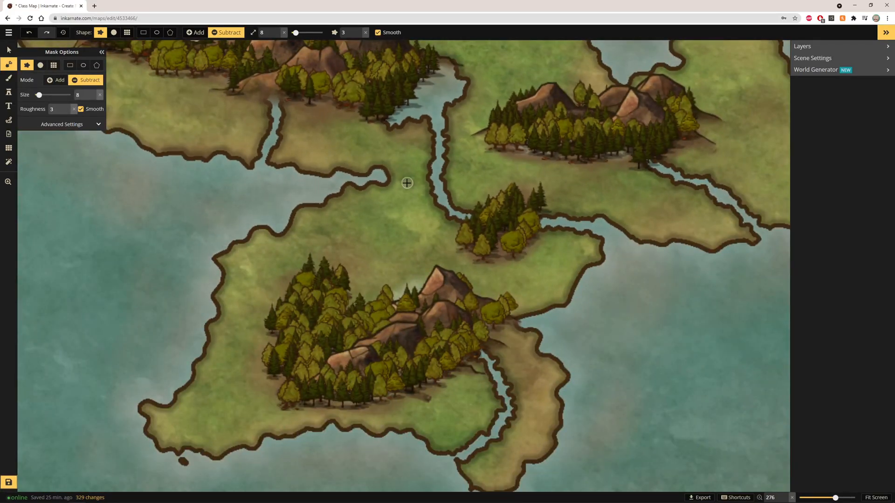
{"action": "left_click", "coordinate": [8, 79]}
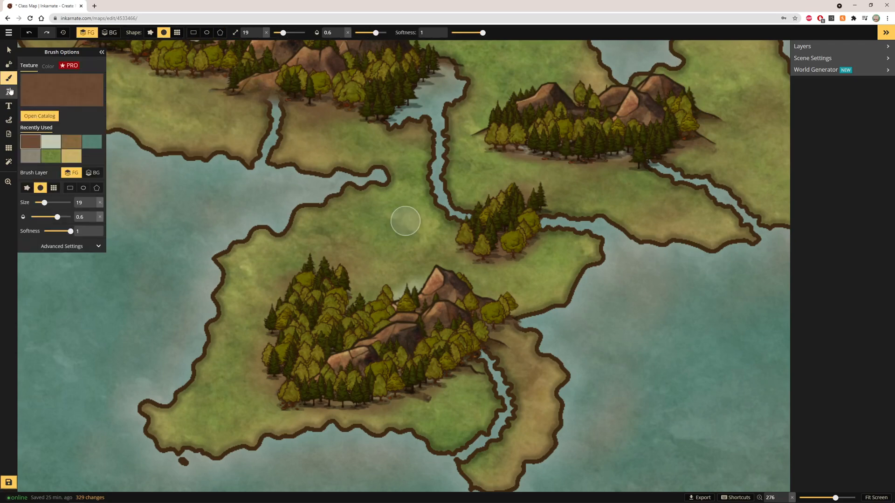
{"action": "left_click", "coordinate": [45, 88]}
{"action": "left_click", "coordinate": [420, 101]}
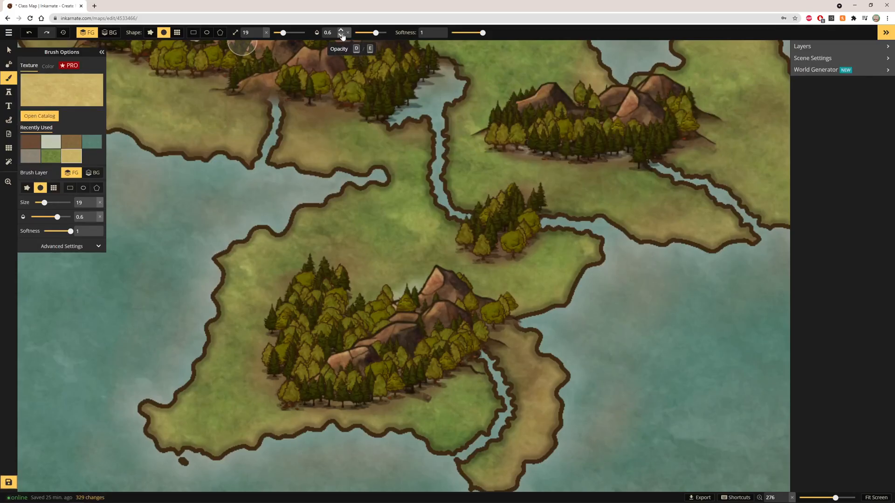
{"action": "left_click_drag", "start_coordinate": [282, 33], "coordinate": [279, 33]}
{"action": "scroll", "coordinate": [414, 139], "scroll_direction": "up", "scroll_amount": 5}
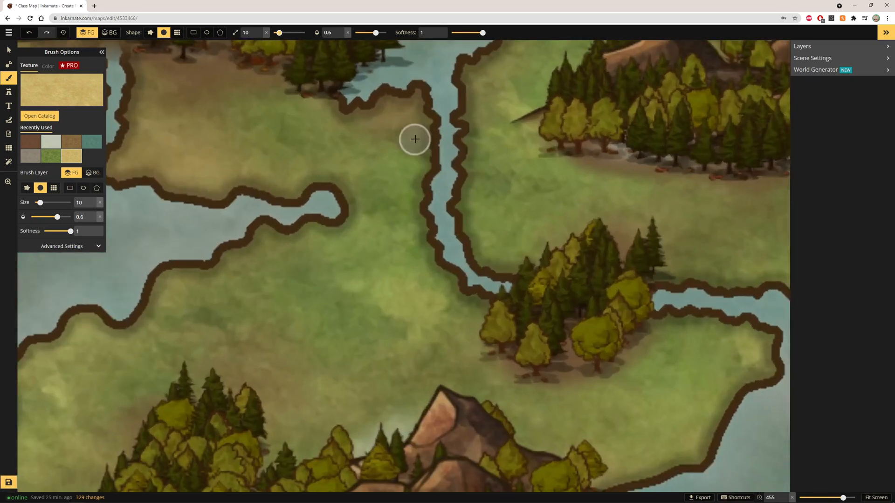
{"action": "mouse_move", "coordinate": [365, 109]}
{"action": "left_mouse_down"}
{"action": "mouse_move", "coordinate": [410, 98]}
{"action": "mouse_move", "coordinate": [348, 102]}
{"action": "mouse_move", "coordinate": [357, 113]}
{"action": "mouse_move", "coordinate": [397, 104]}
{"action": "mouse_move", "coordinate": [426, 130]}
{"action": "mouse_move", "coordinate": [439, 256]}
{"action": "mouse_move", "coordinate": [424, 146]}
{"action": "mouse_move", "coordinate": [433, 210]}
{"action": "mouse_move", "coordinate": [479, 305]}
{"action": "mouse_move", "coordinate": [454, 295]}
{"action": "mouse_move", "coordinate": [423, 240]}
{"action": "mouse_move", "coordinate": [487, 295]}
{"action": "left_mouse_up"}
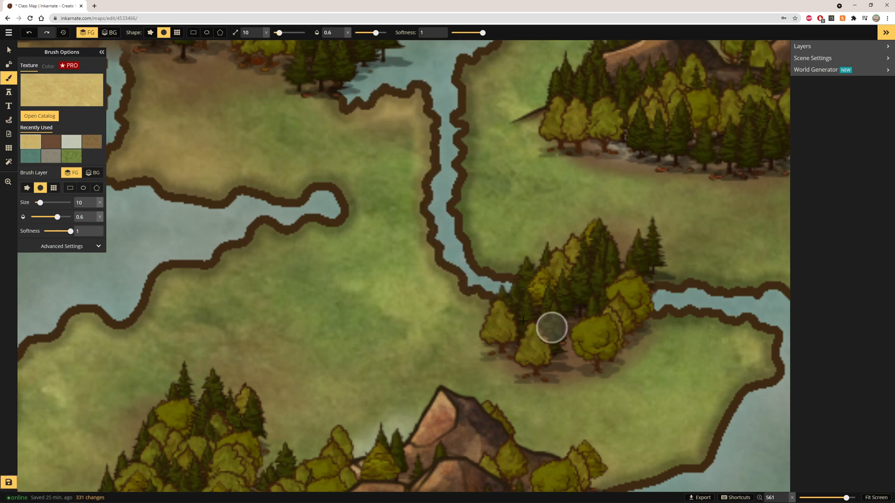
{"action": "left_click_drag", "start_coordinate": [419, 248], "coordinate": [476, 299]}
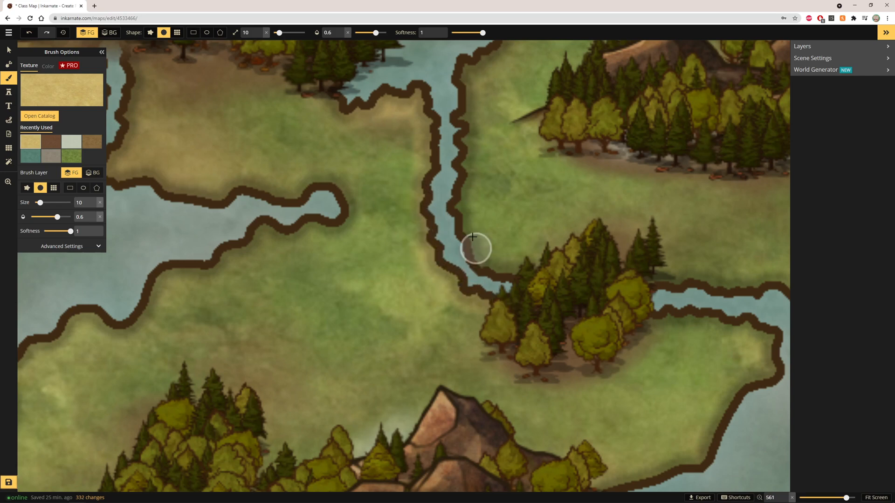
{"action": "mouse_move", "coordinate": [472, 237]}
{"action": "left_mouse_down"}
{"action": "mouse_move", "coordinate": [481, 288]}
{"action": "mouse_move", "coordinate": [434, 237]}
{"action": "mouse_move", "coordinate": [437, 140]}
{"action": "mouse_move", "coordinate": [456, 75]}
{"action": "mouse_move", "coordinate": [468, 157]}
{"action": "mouse_move", "coordinate": [498, 230]}
{"action": "mouse_move", "coordinate": [478, 104]}
{"action": "mouse_move", "coordinate": [477, 242]}
{"action": "mouse_move", "coordinate": [493, 256]}
{"action": "left_mouse_up"}
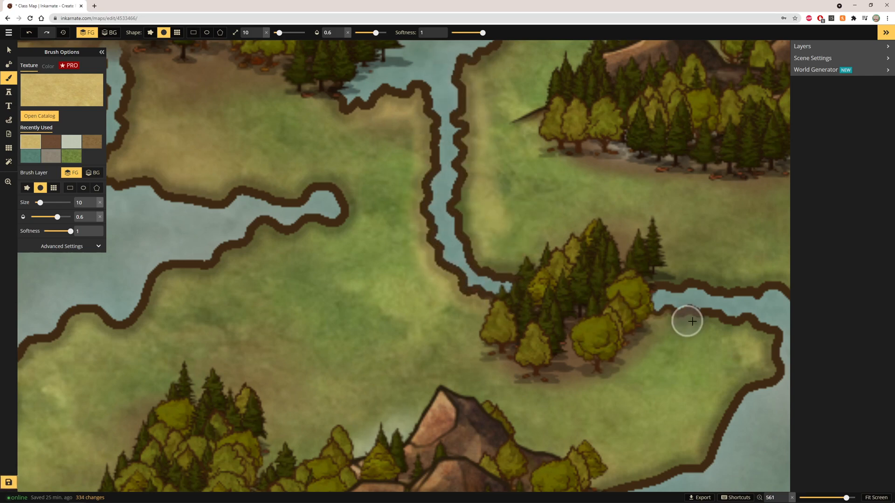
{"action": "mouse_move", "coordinate": [692, 322]}
{"action": "left_mouse_down"}
{"action": "mouse_move", "coordinate": [670, 318]}
{"action": "mouse_move", "coordinate": [725, 337]}
{"action": "mouse_move", "coordinate": [749, 407]}
{"action": "mouse_move", "coordinate": [713, 376]}
{"action": "mouse_move", "coordinate": [704, 308]}
{"action": "mouse_move", "coordinate": [752, 312]}
{"action": "mouse_move", "coordinate": [549, 298]}
{"action": "mouse_move", "coordinate": [613, 298]}
{"action": "mouse_move", "coordinate": [568, 291]}
{"action": "left_mouse_up"}
Step: Paint more sand along the river banks around the central island's inner lake and channels
{"action": "scroll", "coordinate": [730, 382], "scroll_direction": "down", "scroll_amount": 3}
{"action": "scroll", "coordinate": [501, 107], "scroll_direction": "down", "scroll_amount": 2}
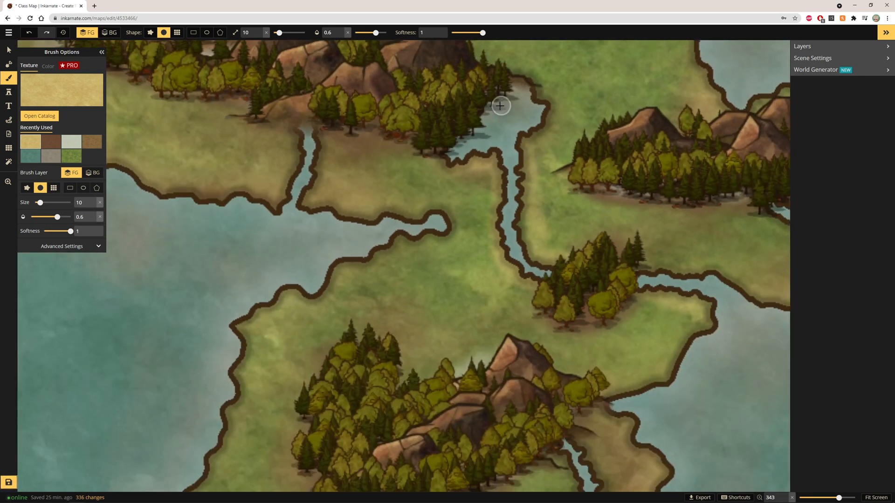
{"action": "scroll", "coordinate": [500, 106], "scroll_direction": "down", "scroll_amount": 1}
{"action": "mouse_move", "coordinate": [311, 129]}
{"action": "left_mouse_down"}
{"action": "mouse_move", "coordinate": [304, 194]}
{"action": "mouse_move", "coordinate": [311, 182]}
{"action": "mouse_move", "coordinate": [330, 213]}
{"action": "left_mouse_up"}
{"action": "mouse_move", "coordinate": [457, 149]}
{"action": "left_mouse_down"}
{"action": "mouse_move", "coordinate": [447, 155]}
{"action": "mouse_move", "coordinate": [487, 160]}
{"action": "left_mouse_up"}
{"action": "left_click_drag", "start_coordinate": [518, 80], "coordinate": [536, 130]}
{"action": "scroll", "coordinate": [517, 140], "scroll_direction": "down", "scroll_amount": 1}
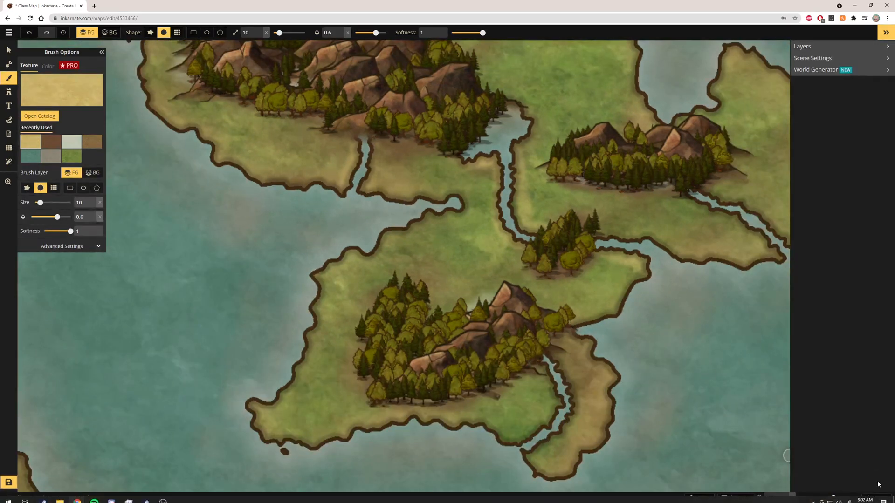
{"action": "left_click", "coordinate": [876, 498]}
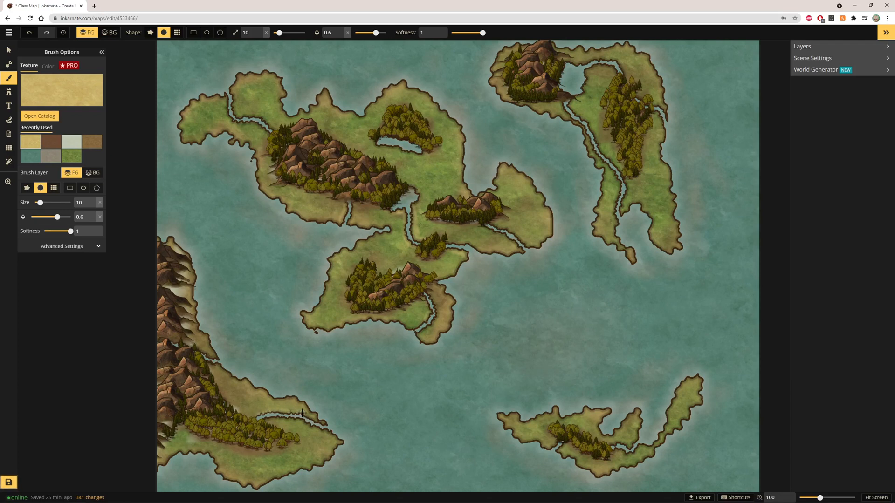
Step: Brush sand along the rivers on the western landmass, southeastern island and central island
{"action": "left_click_drag", "start_coordinate": [302, 413], "coordinate": [327, 425]}
{"action": "left_click_drag", "start_coordinate": [258, 425], "coordinate": [328, 429]}
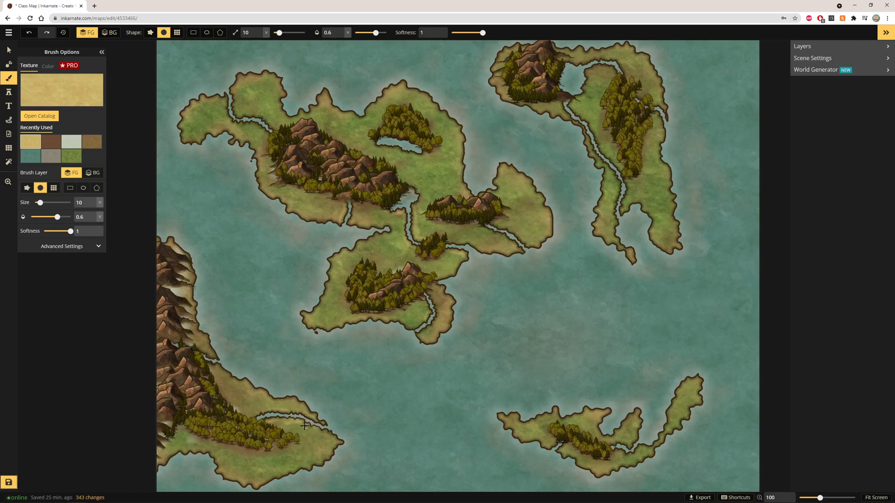
{"action": "left_click_drag", "start_coordinate": [327, 428], "coordinate": [329, 429]}
{"action": "left_click_drag", "start_coordinate": [612, 445], "coordinate": [637, 447]}
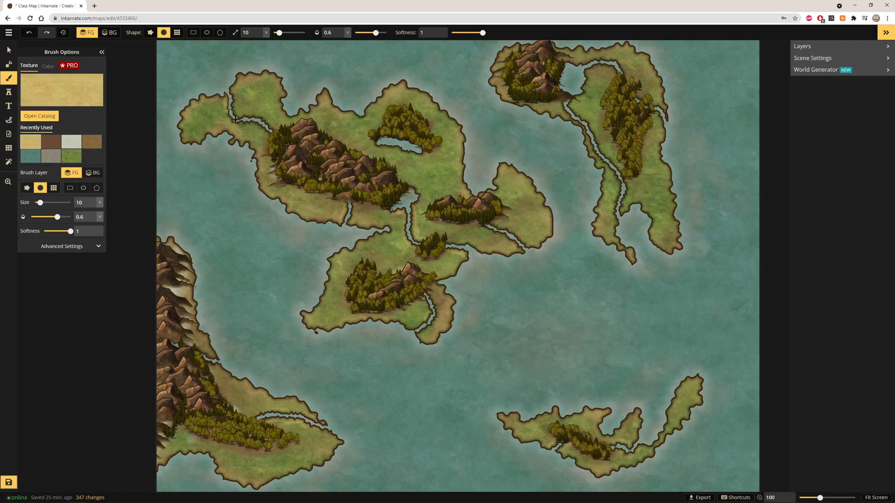
{"action": "mouse_move", "coordinate": [257, 127]}
{"action": "left_mouse_down"}
{"action": "mouse_move", "coordinate": [227, 98]}
{"action": "mouse_move", "coordinate": [237, 116]}
{"action": "mouse_move", "coordinate": [262, 124]}
{"action": "mouse_move", "coordinate": [252, 112]}
{"action": "mouse_move", "coordinate": [274, 128]}
{"action": "left_mouse_up"}
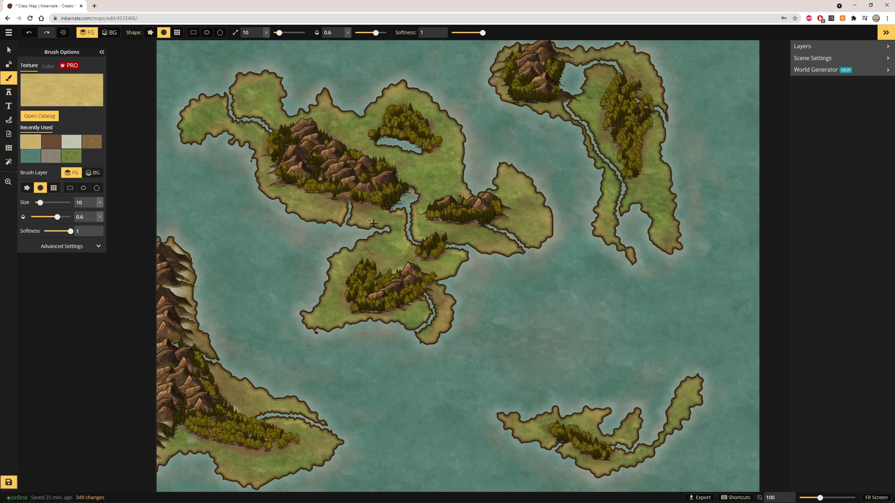
{"action": "left_click_drag", "start_coordinate": [354, 205], "coordinate": [348, 227]}
{"action": "left_click_drag", "start_coordinate": [421, 154], "coordinate": [422, 145]}
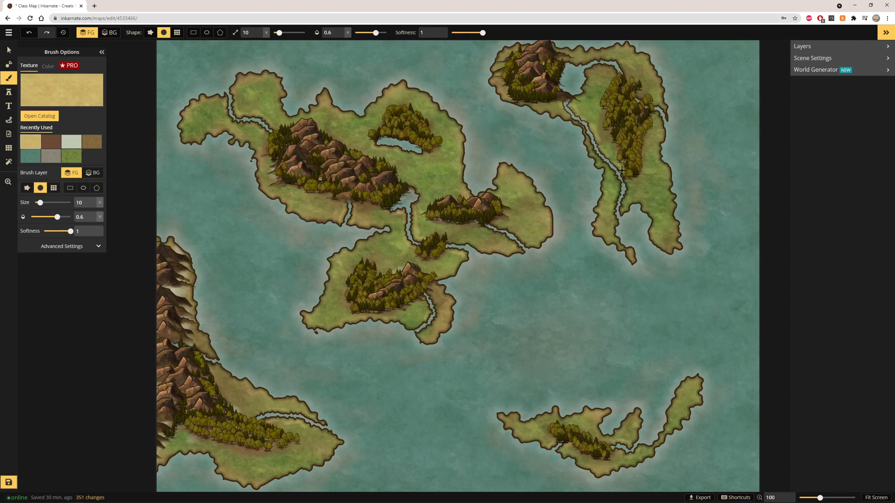
Step: Paint sand along the northeastern island's river channel
{"action": "mouse_move", "coordinate": [632, 197]}
{"action": "left_mouse_down"}
{"action": "mouse_move", "coordinate": [622, 212]}
{"action": "mouse_move", "coordinate": [630, 174]}
{"action": "mouse_move", "coordinate": [619, 206]}
{"action": "mouse_move", "coordinate": [613, 163]}
{"action": "mouse_move", "coordinate": [619, 174]}
{"action": "mouse_move", "coordinate": [562, 97]}
{"action": "left_mouse_up"}
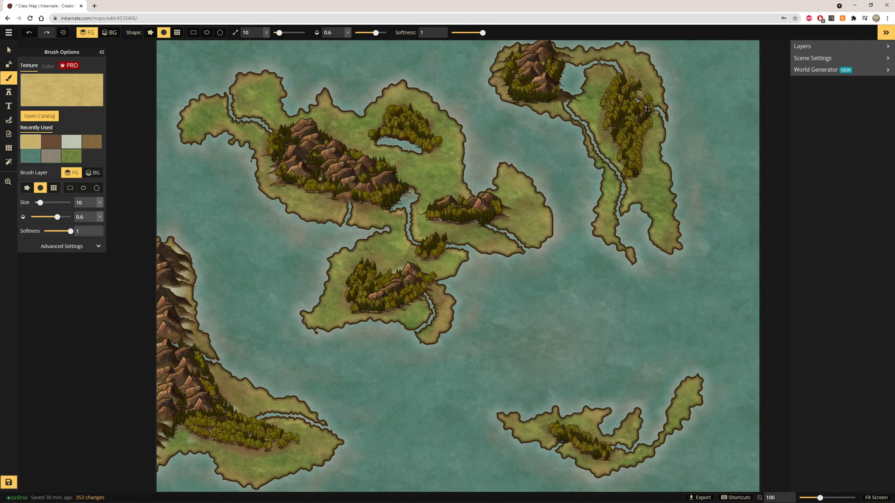
{"action": "scroll", "coordinate": [622, 162], "scroll_direction": "up", "scroll_amount": 1}
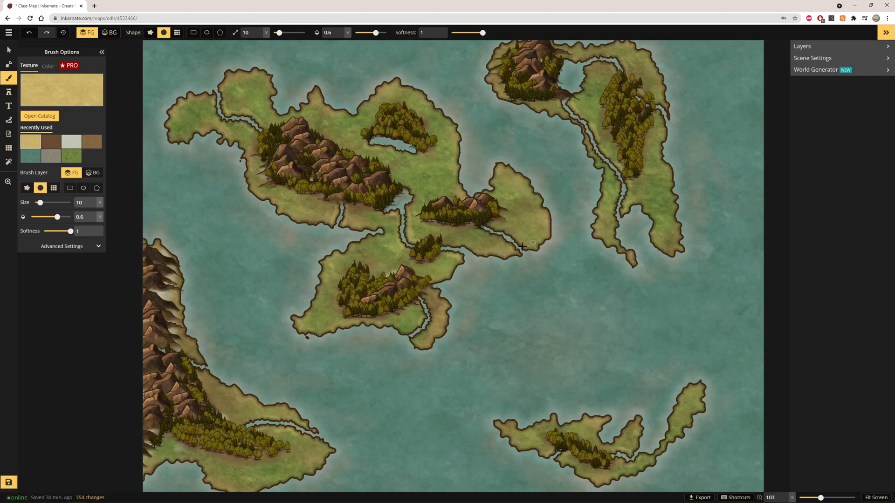
{"action": "scroll", "coordinate": [501, 247], "scroll_direction": "down", "scroll_amount": 3}
{"action": "scroll", "coordinate": [314, 342], "scroll_direction": "up", "scroll_amount": 10}
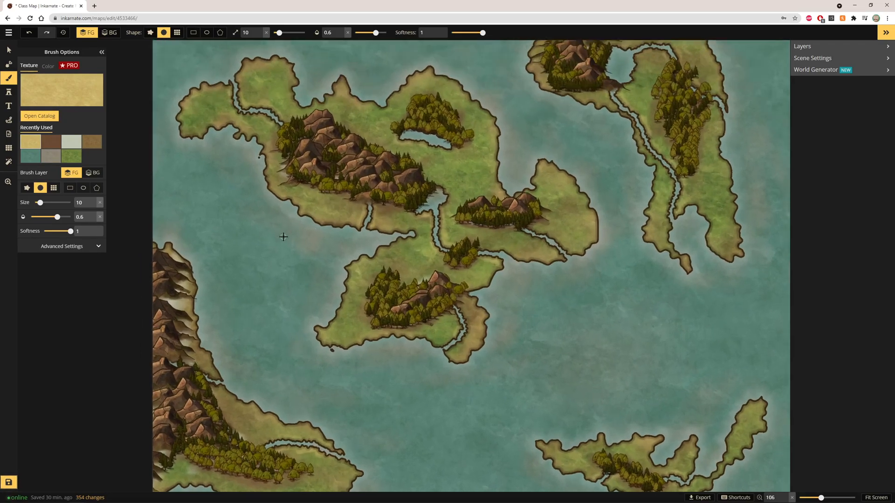
{"action": "scroll", "coordinate": [550, 219], "scroll_direction": "up", "scroll_amount": 15}
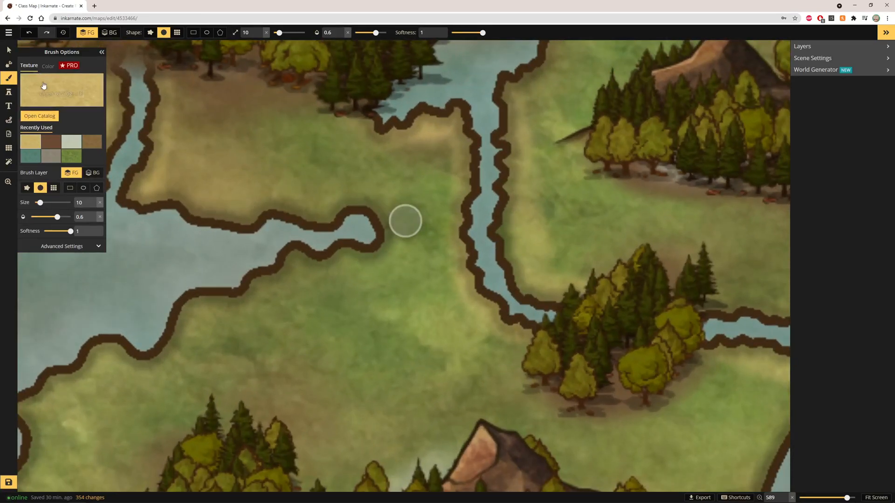
Step: Switch the brush to the green grass texture and raise its opacity to 0.71
{"action": "left_click", "coordinate": [43, 85]}
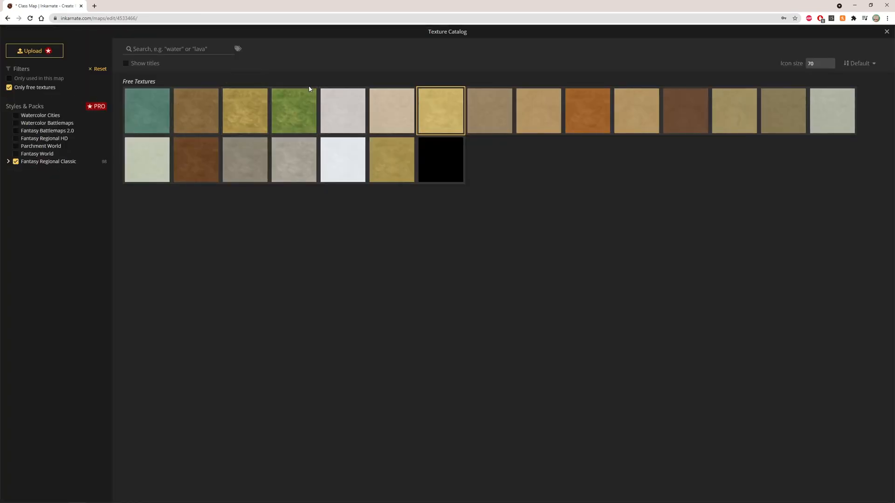
{"action": "left_click", "coordinate": [303, 107]}
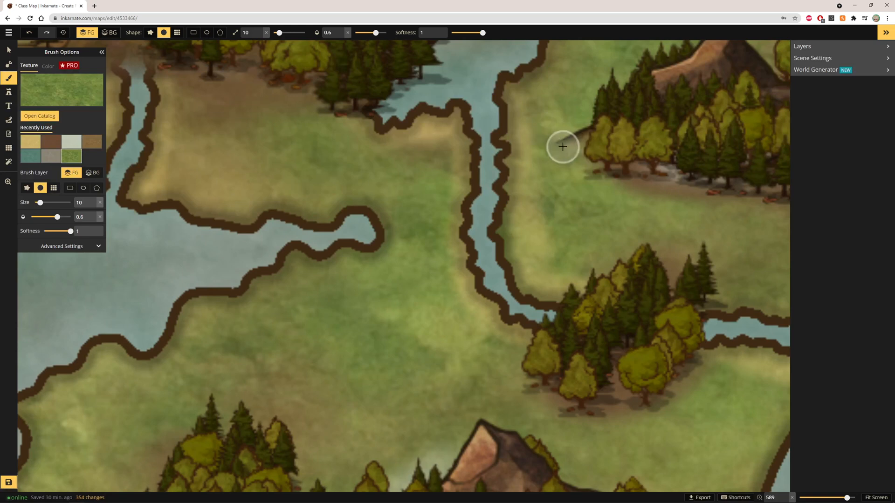
{"action": "left_click", "coordinate": [341, 30]}
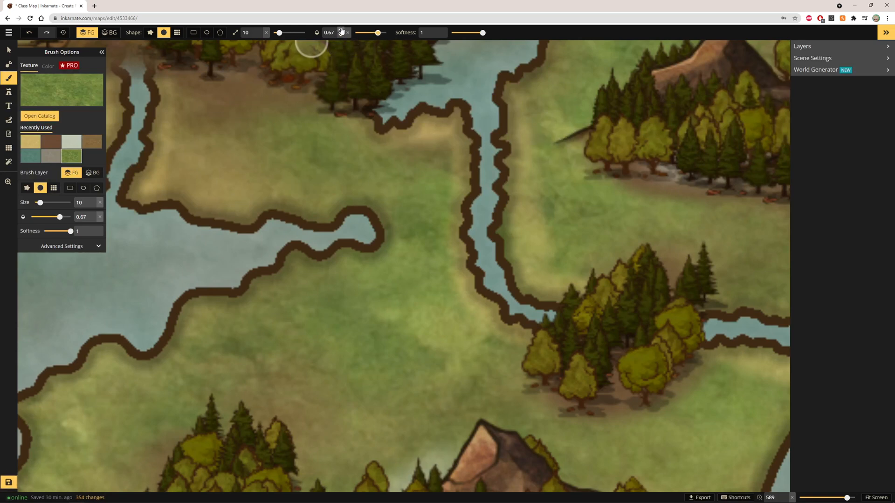
{"action": "left_click", "coordinate": [341, 30]}
Step: Paint grass over the sandy banks along the central island's channels and inner lake
{"action": "mouse_move", "coordinate": [401, 142]}
{"action": "left_mouse_down"}
{"action": "mouse_move", "coordinate": [420, 163]}
{"action": "mouse_move", "coordinate": [413, 147]}
{"action": "mouse_move", "coordinate": [431, 154]}
{"action": "mouse_move", "coordinate": [438, 139]}
{"action": "mouse_move", "coordinate": [438, 195]}
{"action": "mouse_move", "coordinate": [446, 163]}
{"action": "mouse_move", "coordinate": [430, 204]}
{"action": "mouse_move", "coordinate": [435, 276]}
{"action": "mouse_move", "coordinate": [487, 339]}
{"action": "mouse_move", "coordinate": [530, 353]}
{"action": "mouse_move", "coordinate": [480, 326]}
{"action": "mouse_move", "coordinate": [442, 169]}
{"action": "mouse_move", "coordinate": [515, 92]}
{"action": "mouse_move", "coordinate": [520, 202]}
{"action": "mouse_move", "coordinate": [532, 149]}
{"action": "mouse_move", "coordinate": [555, 264]}
{"action": "left_mouse_up"}
{"action": "scroll", "coordinate": [445, 187], "scroll_direction": "down", "scroll_amount": 1}
{"action": "left_click_drag", "start_coordinate": [445, 173], "coordinate": [429, 135]}
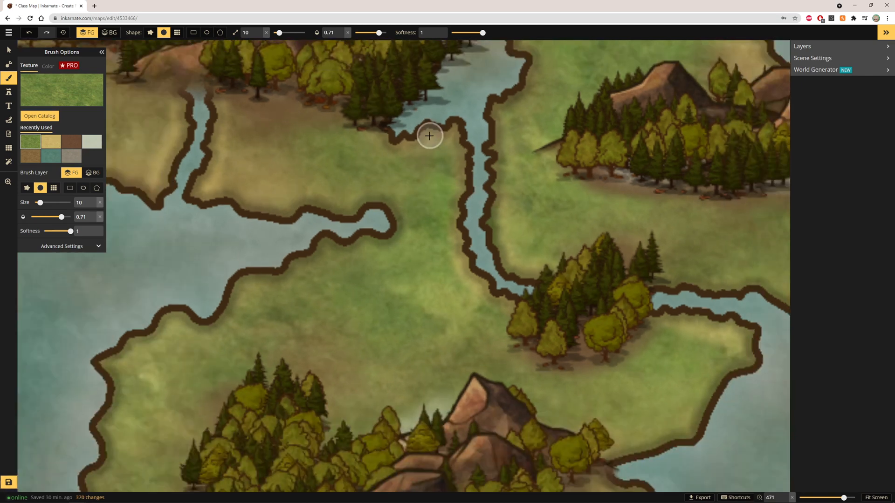
{"action": "scroll", "coordinate": [429, 136], "scroll_direction": "down", "scroll_amount": 1}
{"action": "mouse_move", "coordinate": [239, 125]}
{"action": "left_mouse_down"}
{"action": "mouse_move", "coordinate": [264, 150]}
{"action": "mouse_move", "coordinate": [211, 112]}
{"action": "mouse_move", "coordinate": [197, 123]}
{"action": "mouse_move", "coordinate": [191, 85]}
{"action": "left_mouse_up"}
{"action": "scroll", "coordinate": [321, 196], "scroll_direction": "down", "scroll_amount": 1}
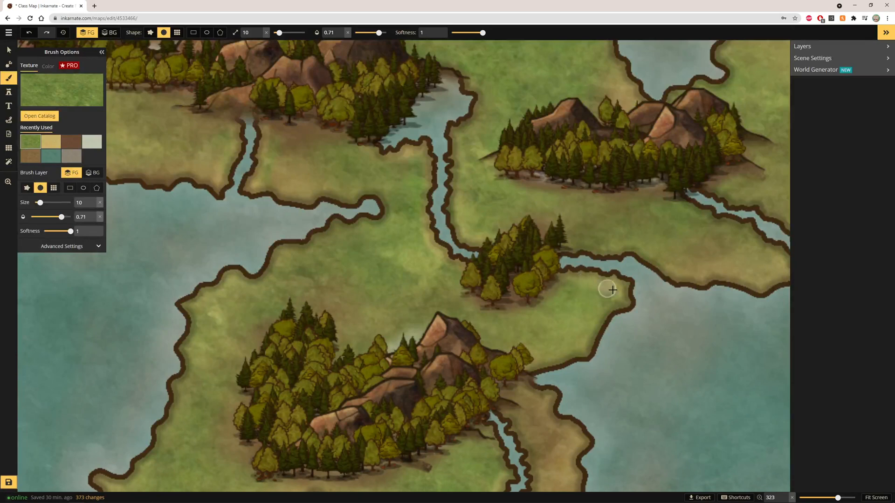
{"action": "scroll", "coordinate": [409, 396], "scroll_direction": "down", "scroll_amount": 3}
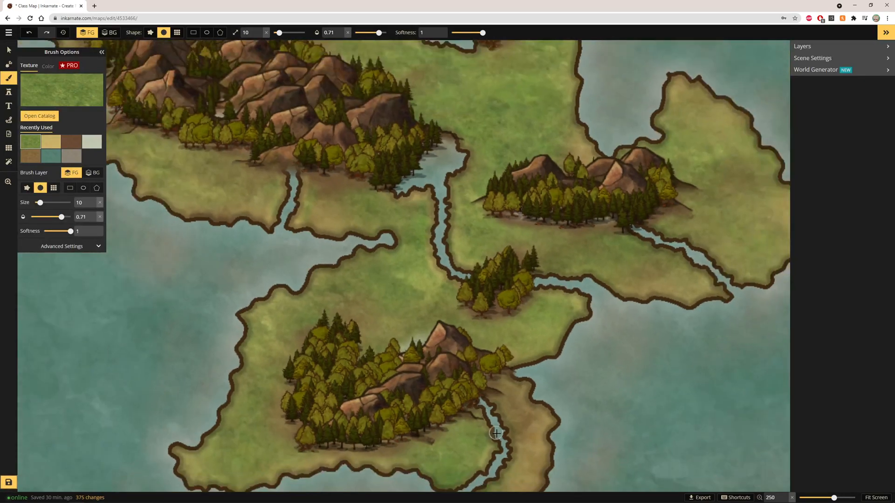
{"action": "left_click_drag", "start_coordinate": [479, 440], "coordinate": [478, 470]}
{"action": "scroll", "coordinate": [530, 472], "scroll_direction": "down", "scroll_amount": 2}
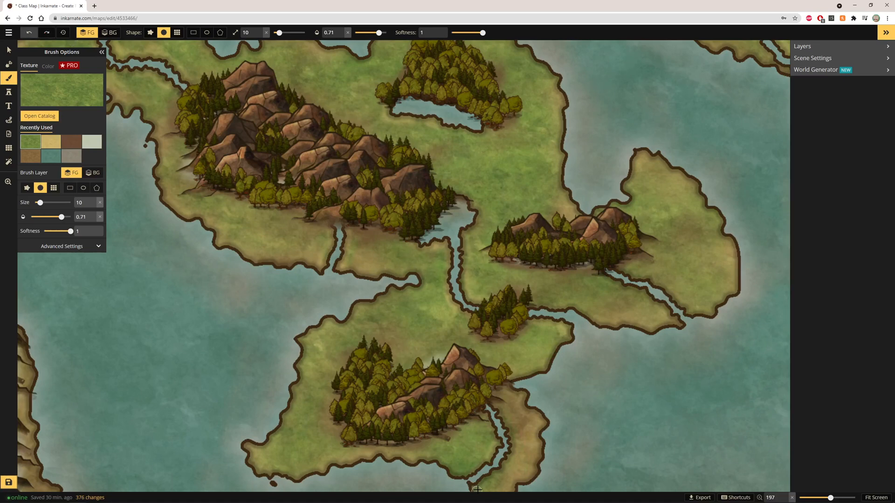
{"action": "left_click_drag", "start_coordinate": [477, 489], "coordinate": [500, 470]}
{"action": "scroll", "coordinate": [582, 292], "scroll_direction": "down", "scroll_amount": 2}
{"action": "scroll", "coordinate": [615, 278], "scroll_direction": "up", "scroll_amount": 1}
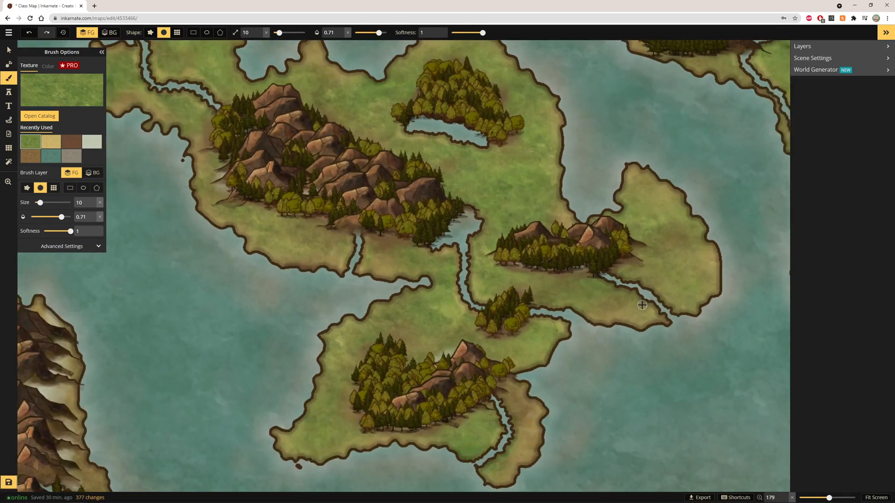
{"action": "scroll", "coordinate": [409, 144], "scroll_direction": "up", "scroll_amount": 2}
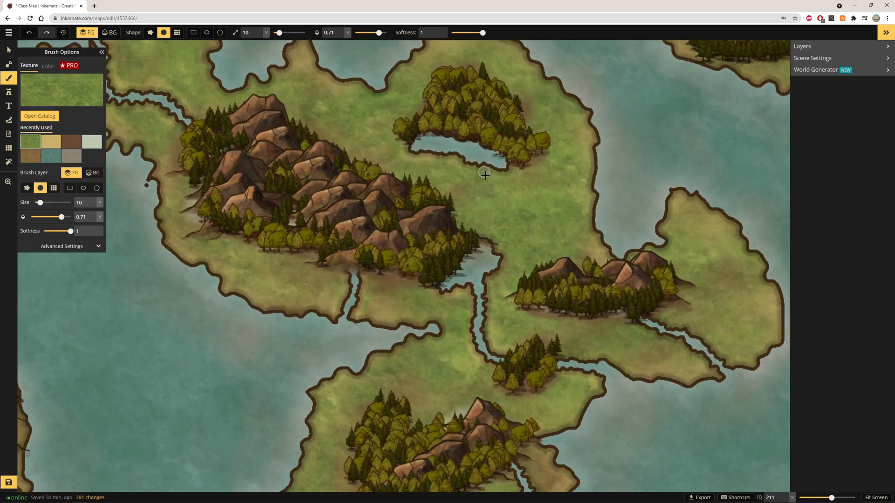
{"action": "left_click_drag", "start_coordinate": [517, 175], "coordinate": [507, 170]}
Step: Paint grass along the northeastern island's river banks and around its northern inlet
{"action": "scroll", "coordinate": [181, 163], "scroll_direction": "down", "scroll_amount": 2}
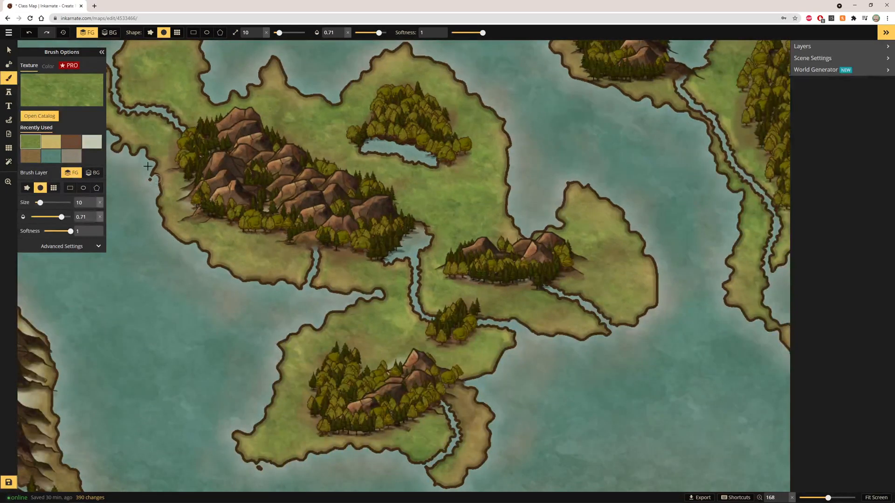
{"action": "scroll", "coordinate": [93, 410], "scroll_direction": "down", "scroll_amount": 2}
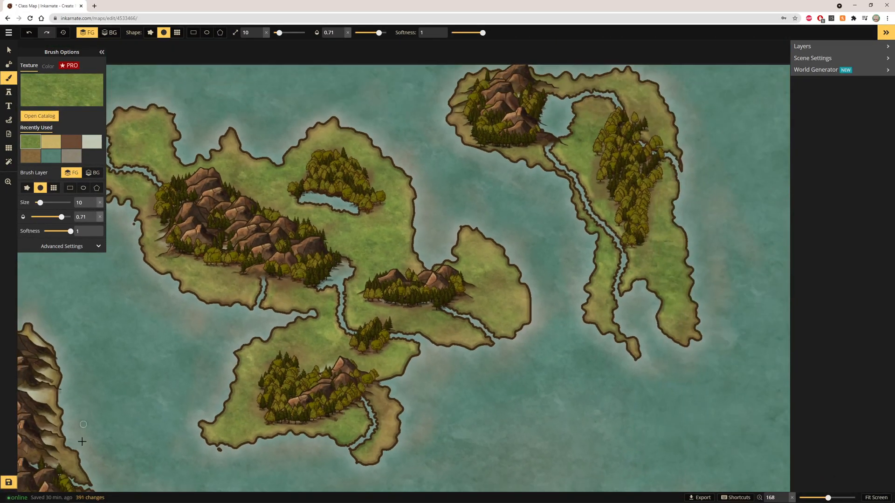
{"action": "scroll", "coordinate": [715, 289], "scroll_direction": "up", "scroll_amount": 3}
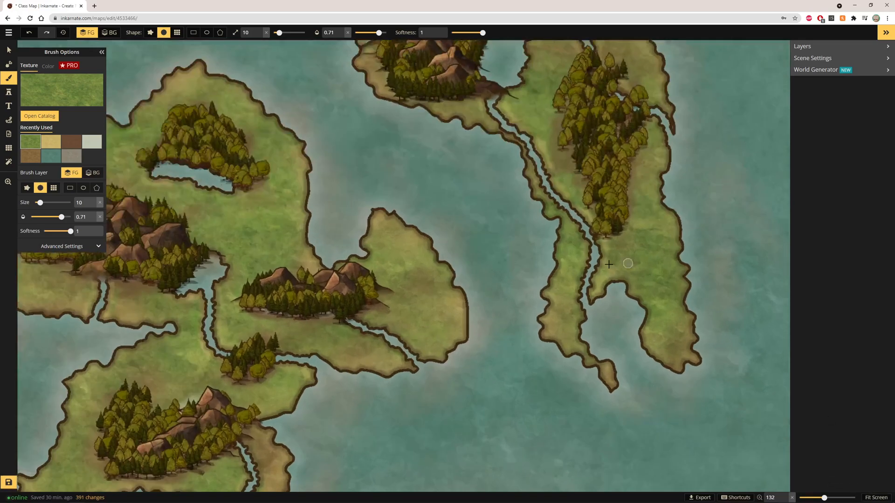
{"action": "mouse_move", "coordinate": [602, 301]}
{"action": "left_mouse_down"}
{"action": "mouse_move", "coordinate": [610, 255]}
{"action": "mouse_move", "coordinate": [600, 273]}
{"action": "mouse_move", "coordinate": [596, 208]}
{"action": "mouse_move", "coordinate": [598, 226]}
{"action": "mouse_move", "coordinate": [581, 176]}
{"action": "mouse_move", "coordinate": [533, 139]}
{"action": "mouse_move", "coordinate": [553, 145]}
{"action": "mouse_move", "coordinate": [519, 76]}
{"action": "mouse_move", "coordinate": [550, 130]}
{"action": "left_mouse_up"}
{"action": "mouse_move", "coordinate": [492, 89]}
{"action": "left_mouse_down"}
{"action": "mouse_move", "coordinate": [511, 148]}
{"action": "mouse_move", "coordinate": [581, 233]}
{"action": "mouse_move", "coordinate": [587, 219]}
{"action": "mouse_move", "coordinate": [559, 193]}
{"action": "mouse_move", "coordinate": [600, 256]}
{"action": "left_mouse_up"}
{"action": "scroll", "coordinate": [453, 116], "scroll_direction": "down", "scroll_amount": 3}
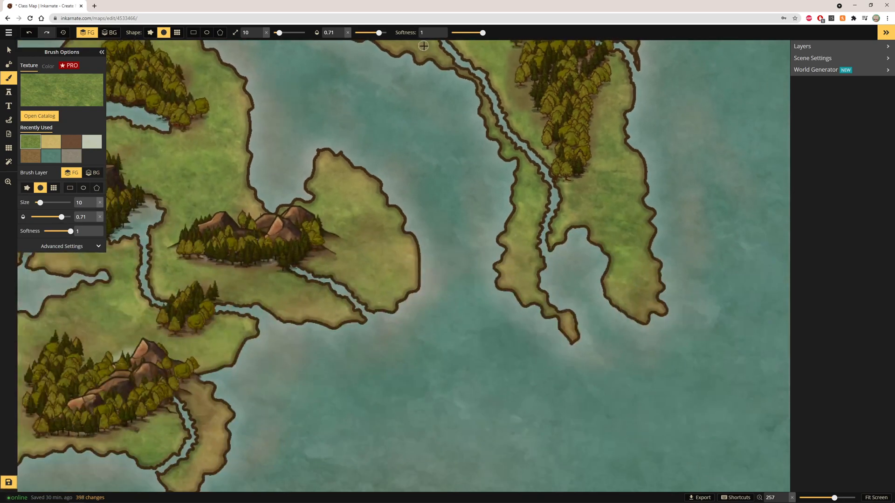
{"action": "left_click", "coordinate": [875, 497]}
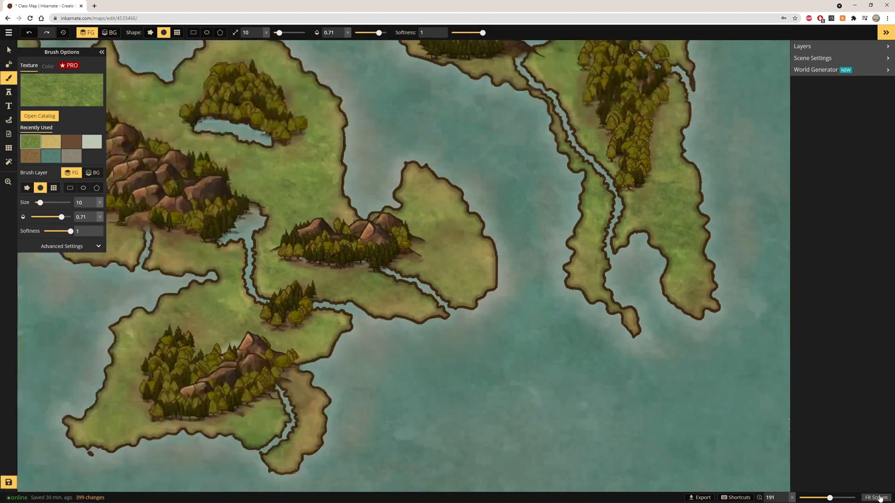
{"action": "scroll", "coordinate": [563, 103], "scroll_direction": "up", "scroll_amount": 4}
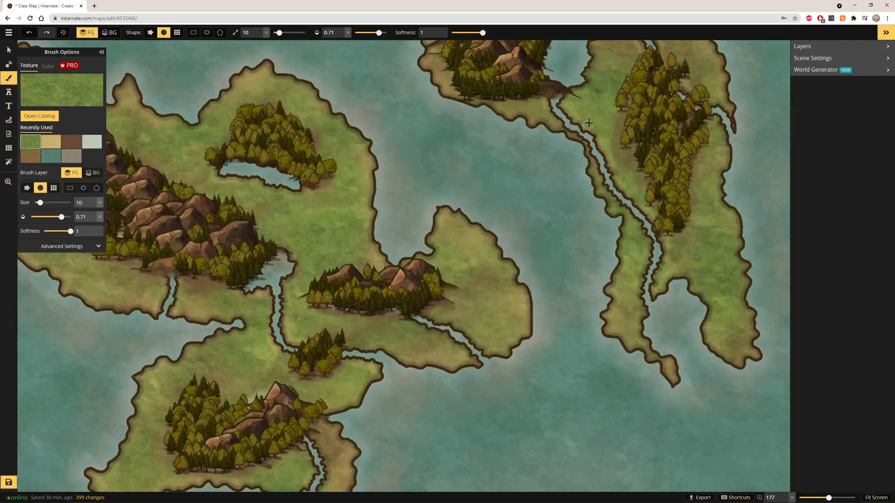
{"action": "scroll", "coordinate": [582, 106], "scroll_direction": "up", "scroll_amount": 2}
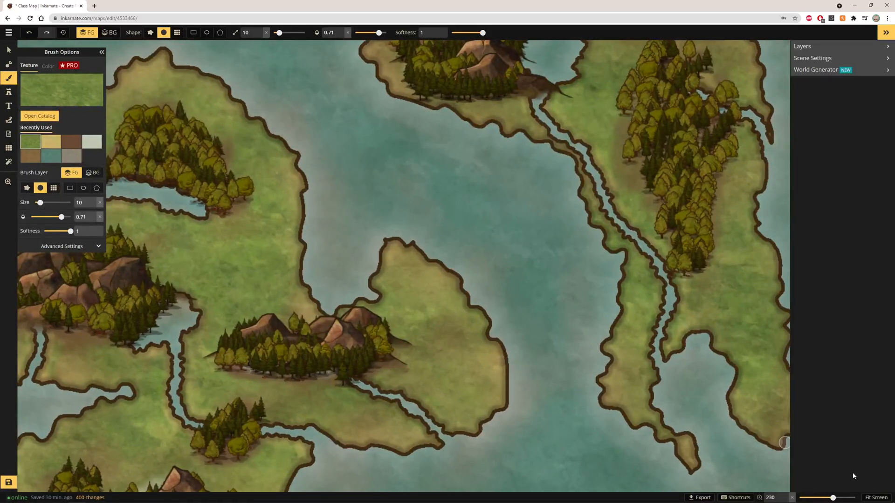
{"action": "left_click", "coordinate": [875, 497]}
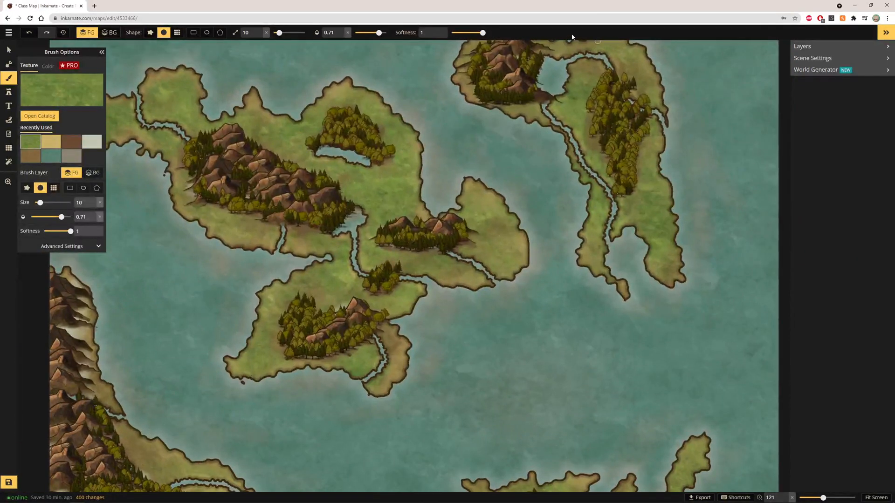
{"action": "scroll", "coordinate": [563, 55], "scroll_direction": "up", "scroll_amount": 7}
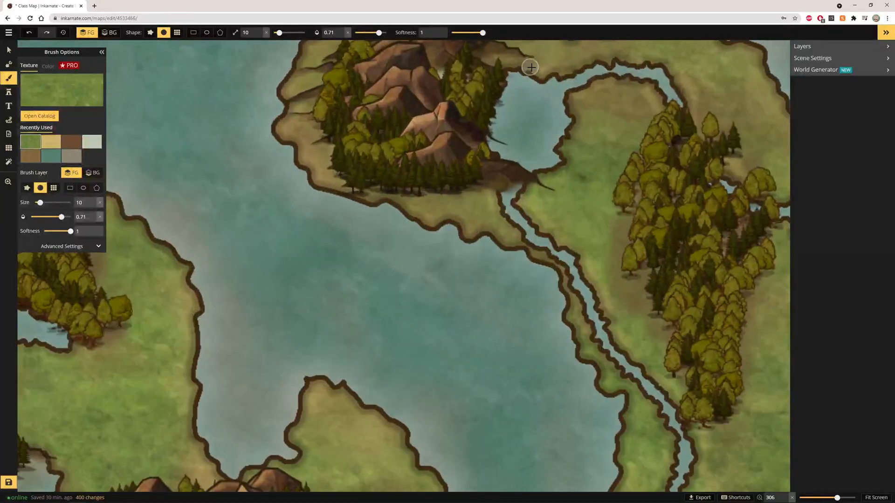
{"action": "mouse_move", "coordinate": [575, 96]}
{"action": "left_mouse_down"}
{"action": "mouse_move", "coordinate": [597, 92]}
{"action": "mouse_move", "coordinate": [634, 108]}
{"action": "mouse_move", "coordinate": [602, 106]}
{"action": "mouse_move", "coordinate": [643, 112]}
{"action": "mouse_move", "coordinate": [630, 115]}
{"action": "mouse_move", "coordinate": [642, 98]}
{"action": "mouse_move", "coordinate": [651, 121]}
{"action": "mouse_move", "coordinate": [651, 101]}
{"action": "mouse_move", "coordinate": [650, 130]}
{"action": "mouse_move", "coordinate": [691, 74]}
{"action": "mouse_move", "coordinate": [702, 82]}
{"action": "mouse_move", "coordinate": [700, 107]}
{"action": "mouse_move", "coordinate": [693, 80]}
{"action": "mouse_move", "coordinate": [700, 141]}
{"action": "mouse_move", "coordinate": [715, 138]}
{"action": "mouse_move", "coordinate": [760, 168]}
{"action": "mouse_move", "coordinate": [729, 157]}
{"action": "mouse_move", "coordinate": [703, 128]}
{"action": "left_mouse_up"}
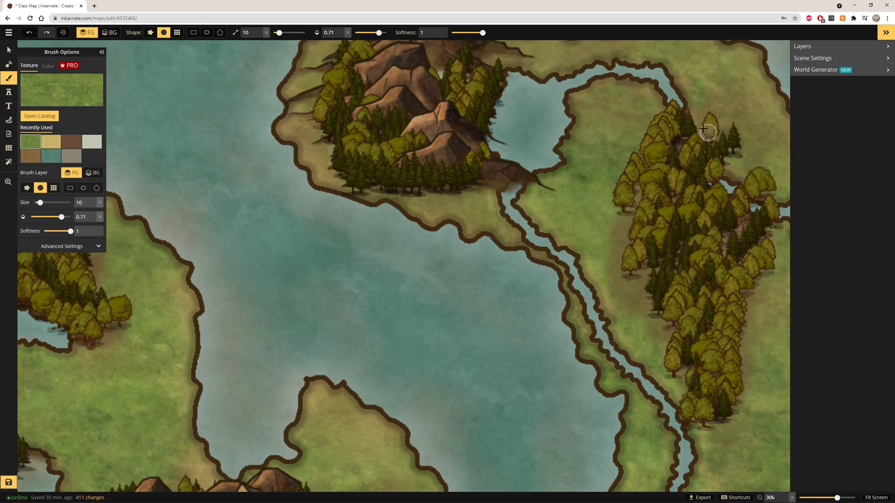
Step: Paint grass patches onto the southeastern island's sandy interior
{"action": "scroll", "coordinate": [725, 286], "scroll_direction": "down", "scroll_amount": 5}
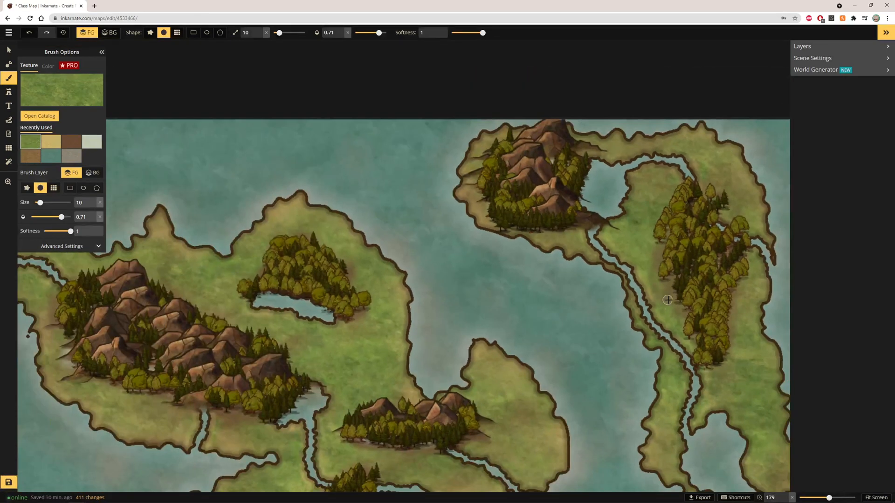
{"action": "scroll", "coordinate": [667, 316], "scroll_direction": "down", "scroll_amount": 3}
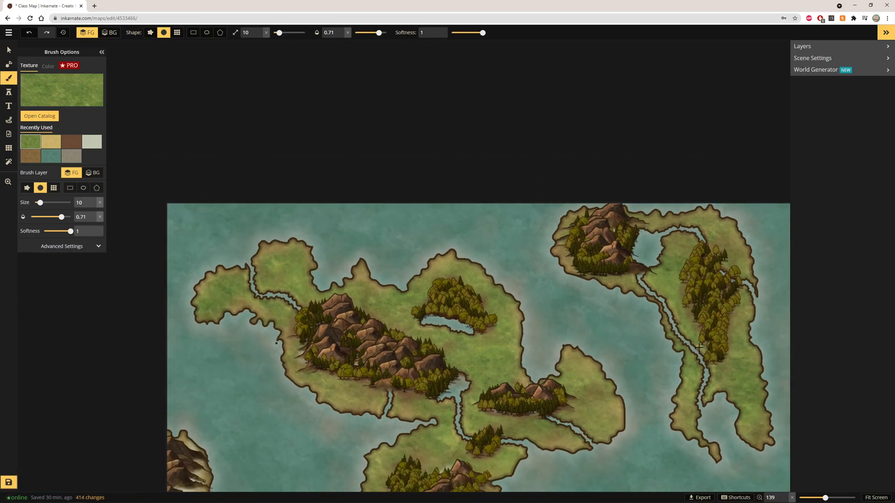
{"action": "scroll", "coordinate": [657, 340], "scroll_direction": "down", "scroll_amount": 3}
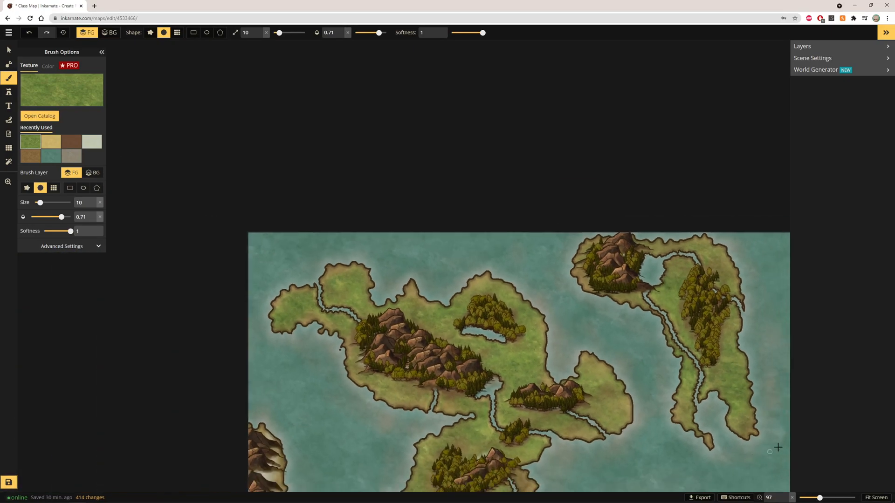
{"action": "left_click", "coordinate": [866, 497]}
{"action": "scroll", "coordinate": [509, 449], "scroll_direction": "up", "scroll_amount": 5}
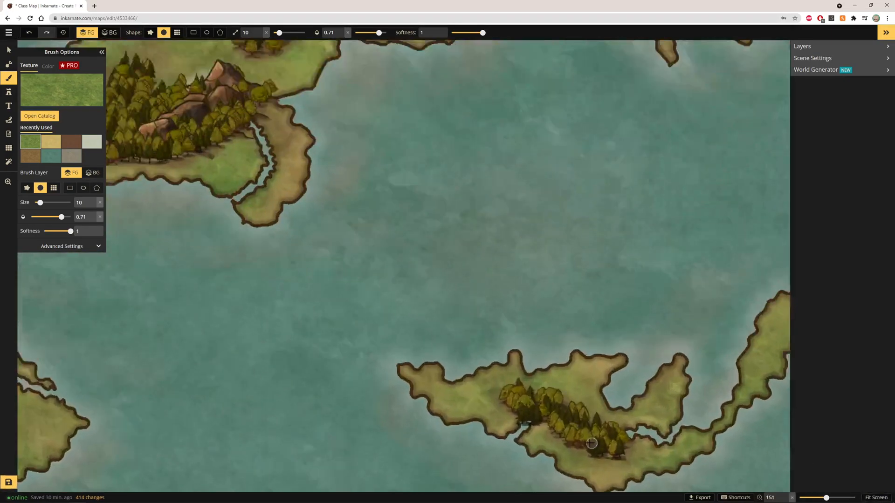
{"action": "scroll", "coordinate": [578, 433], "scroll_direction": "up", "scroll_amount": 3}
{"action": "left_click", "coordinate": [491, 424]}
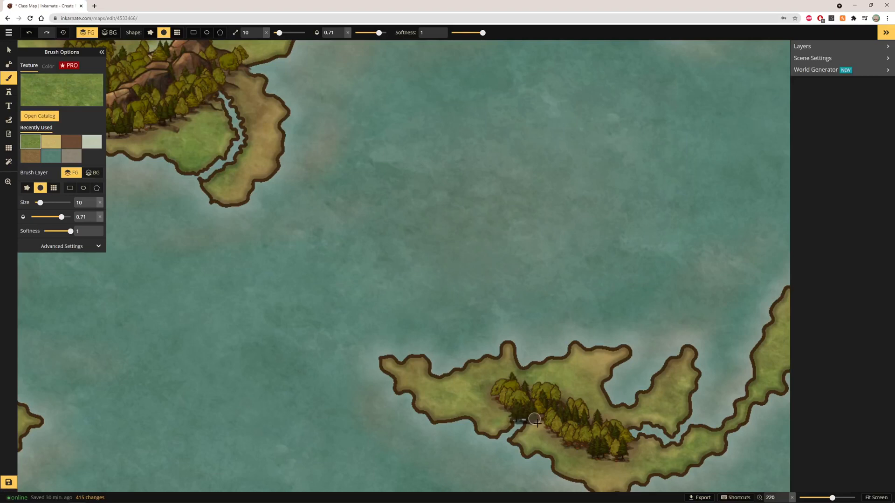
{"action": "left_click", "coordinate": [527, 442]}
{"action": "left_click_drag", "start_coordinate": [538, 428], "coordinate": [548, 429]}
{"action": "left_click_drag", "start_coordinate": [631, 452], "coordinate": [677, 457]}
{"action": "left_click_drag", "start_coordinate": [634, 415], "coordinate": [605, 423]}
{"action": "scroll", "coordinate": [608, 357], "scroll_direction": "down", "scroll_amount": 3}
{"action": "scroll", "coordinate": [177, 350], "scroll_direction": "down", "scroll_amount": 1}
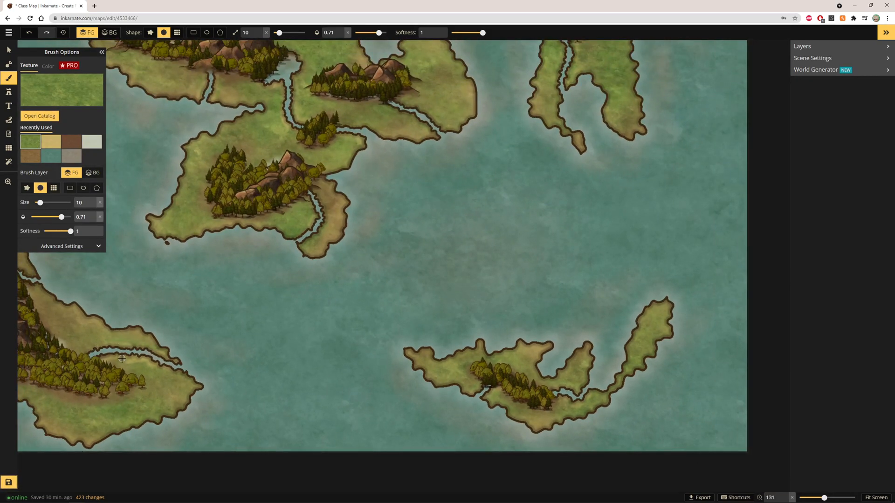
{"action": "scroll", "coordinate": [331, 394], "scroll_direction": "down", "scroll_amount": 1}
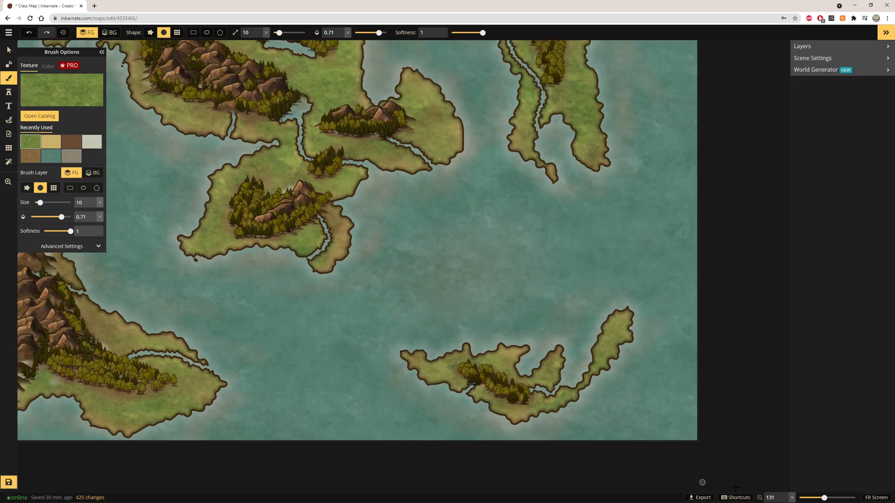
Step: Browse the free textures in the texture catalog without changing the brush texture
{"action": "left_click", "coordinate": [874, 498]}
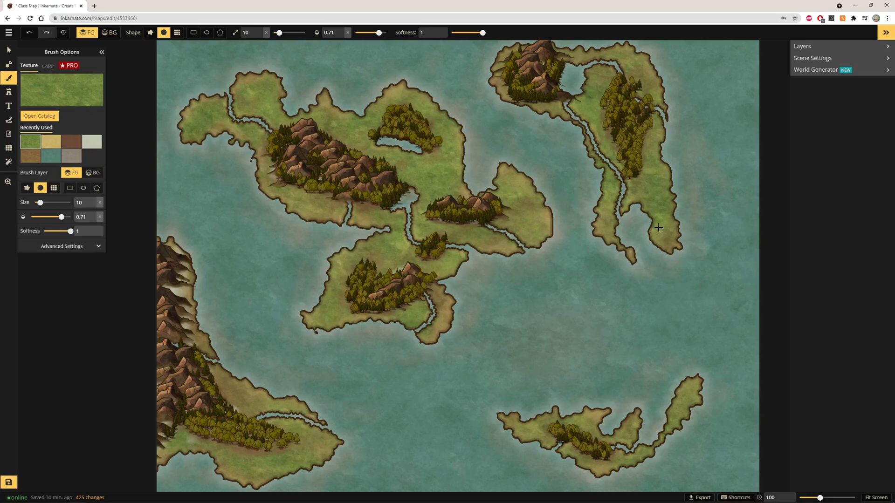
{"action": "left_click", "coordinate": [55, 84]}
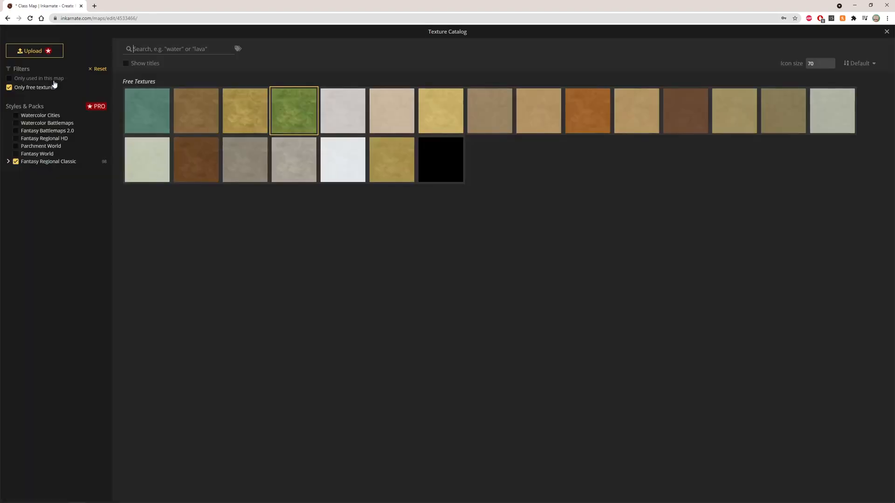
{"action": "left_click", "coordinate": [885, 32]}
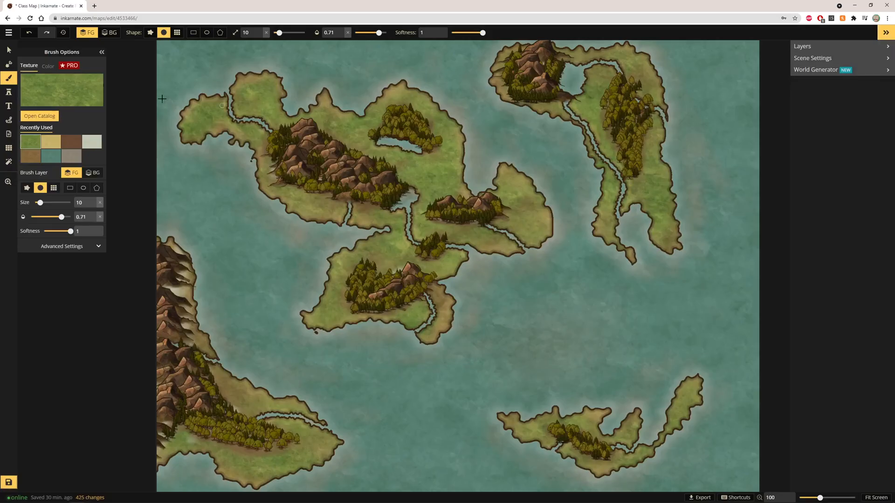
{"action": "left_click", "coordinate": [54, 85]}
{"action": "left_click", "coordinate": [9, 87]}
{"action": "left_click", "coordinate": [8, 88]}
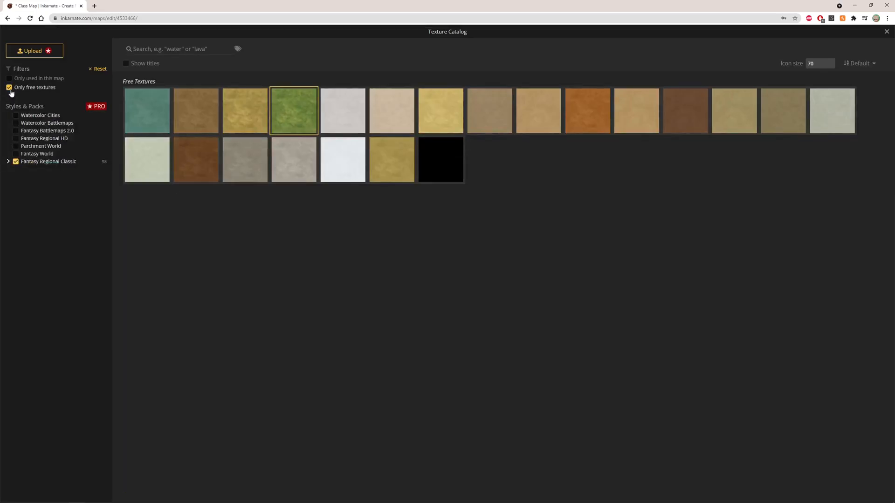
{"action": "left_click", "coordinate": [886, 32]}
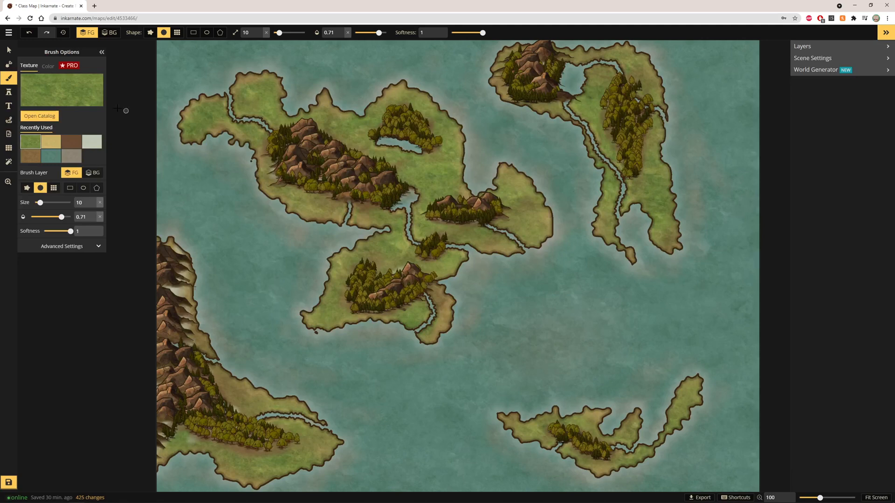
Step: Choose the free Hills stamp set from the stamp catalog and stamp hills across the southeastern island
{"action": "left_click", "coordinate": [8, 95]}
{"action": "left_click", "coordinate": [46, 96]}
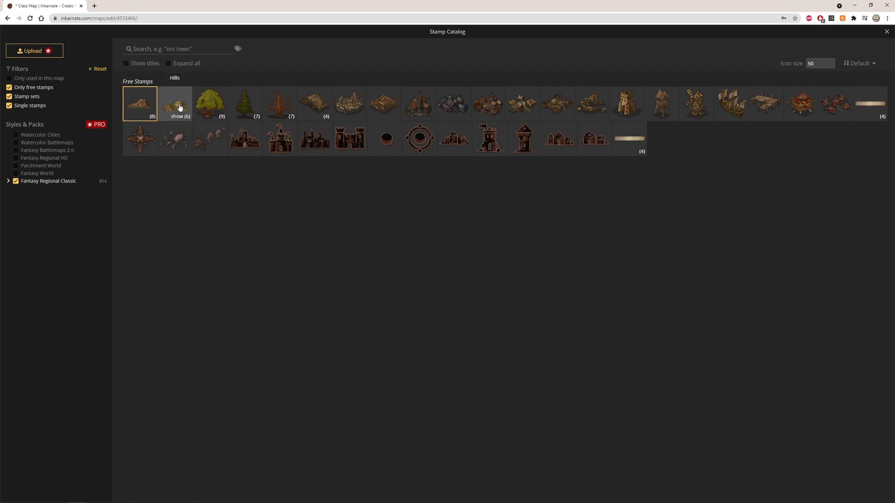
{"action": "left_click", "coordinate": [180, 108]}
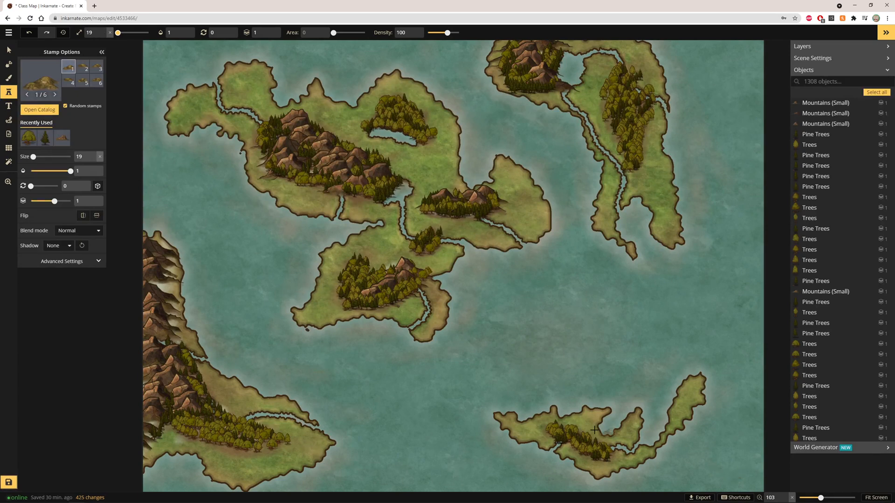
{"action": "scroll", "coordinate": [541, 447], "scroll_direction": "up", "scroll_amount": 2}
{"action": "left_click", "coordinate": [528, 429]}
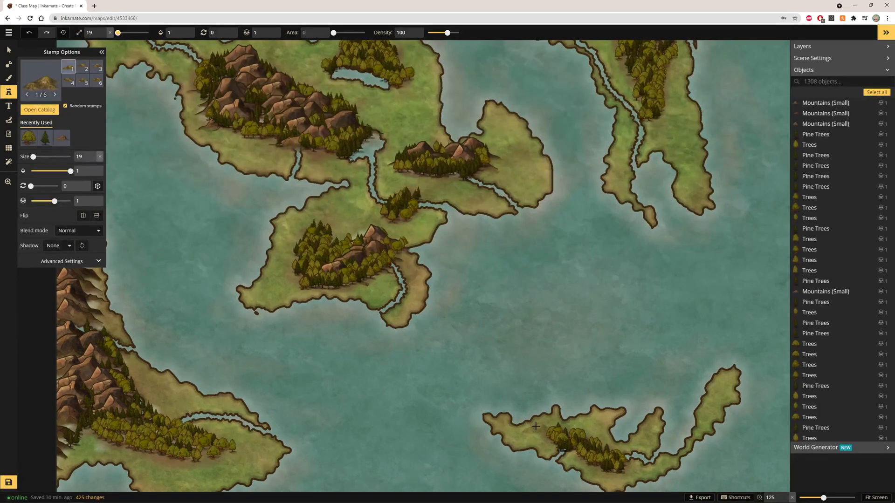
{"action": "left_click", "coordinate": [557, 438]}
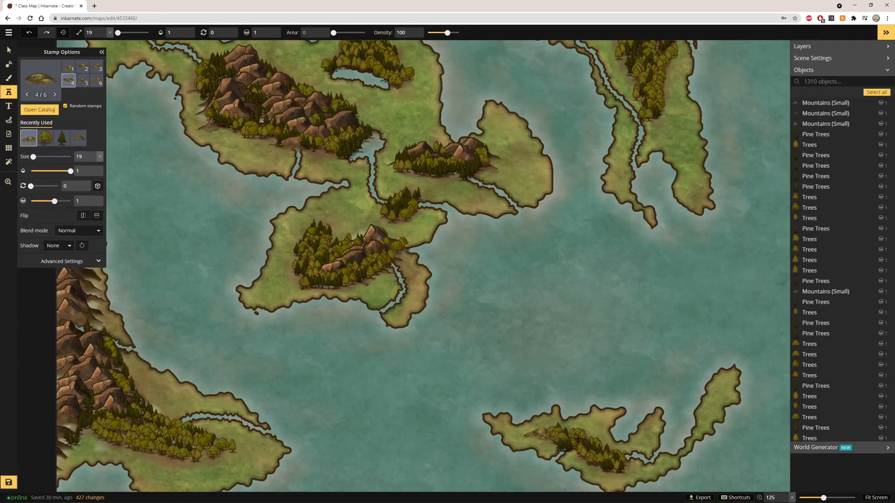
{"action": "mouse_move", "coordinate": [549, 432]}
{"action": "left_mouse_down"}
{"action": "mouse_move", "coordinate": [573, 431]}
{"action": "mouse_move", "coordinate": [645, 475]}
{"action": "left_mouse_up"}
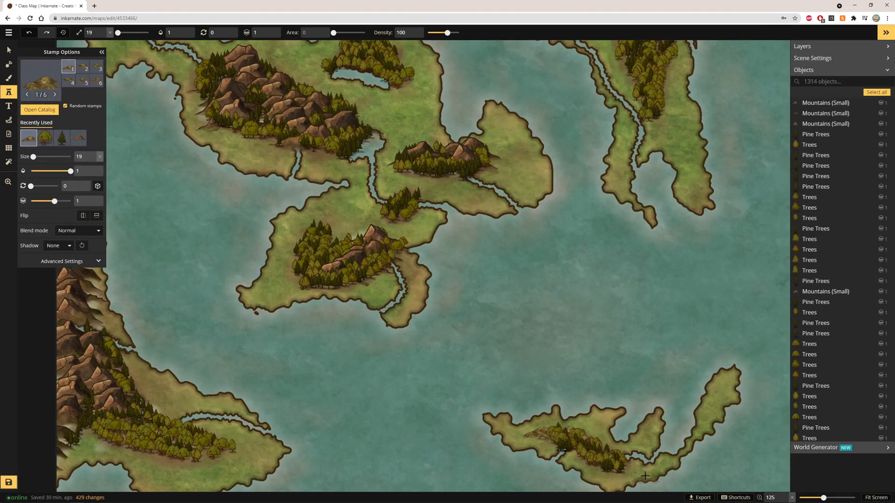
Step: Stamp hills on the central island's eastern peninsula and around its mountain range
{"action": "scroll", "coordinate": [645, 475], "scroll_direction": "down", "scroll_amount": 5}
{"action": "scroll", "coordinate": [521, 193], "scroll_direction": "up", "scroll_amount": 5}
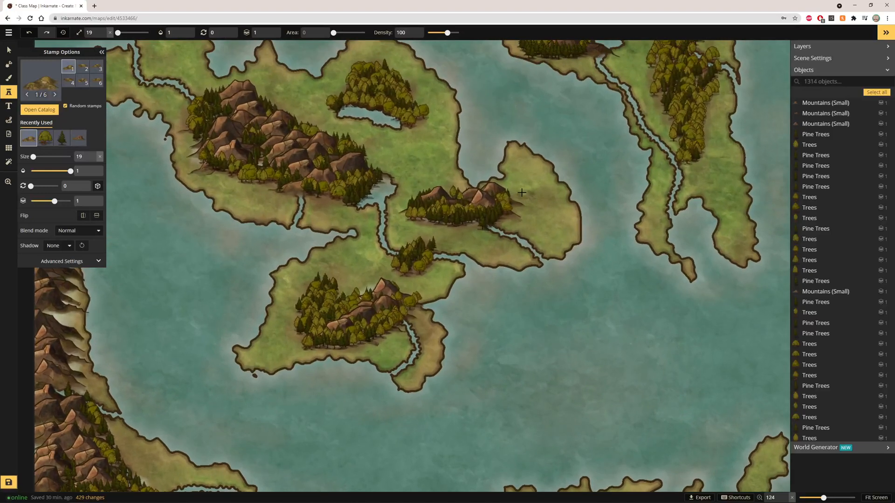
{"action": "left_click_drag", "start_coordinate": [470, 218], "coordinate": [469, 218]}
{"action": "scroll", "coordinate": [413, 180], "scroll_direction": "down", "scroll_amount": 2}
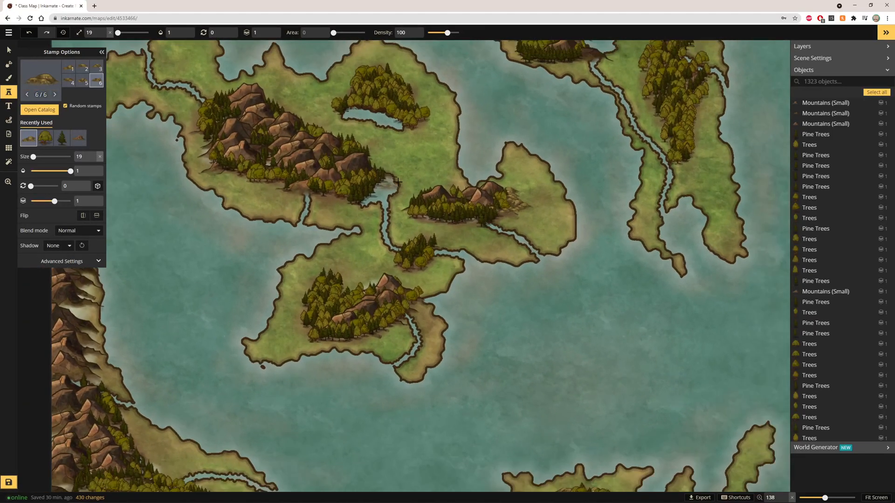
{"action": "left_click", "coordinate": [334, 155]}
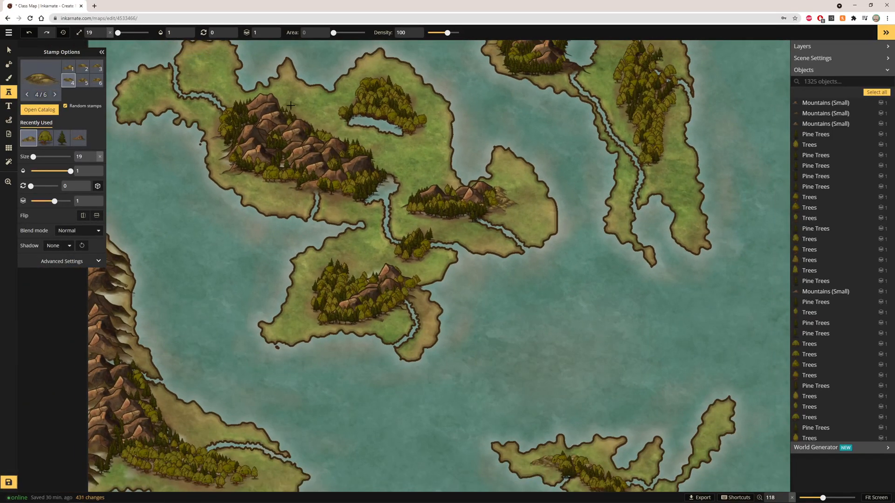
{"action": "left_click_drag", "start_coordinate": [294, 113], "coordinate": [333, 178]}
{"action": "mouse_move", "coordinate": [259, 178]}
{"action": "left_mouse_down"}
{"action": "mouse_move", "coordinate": [313, 197]}
{"action": "mouse_move", "coordinate": [337, 205]}
{"action": "left_mouse_up"}
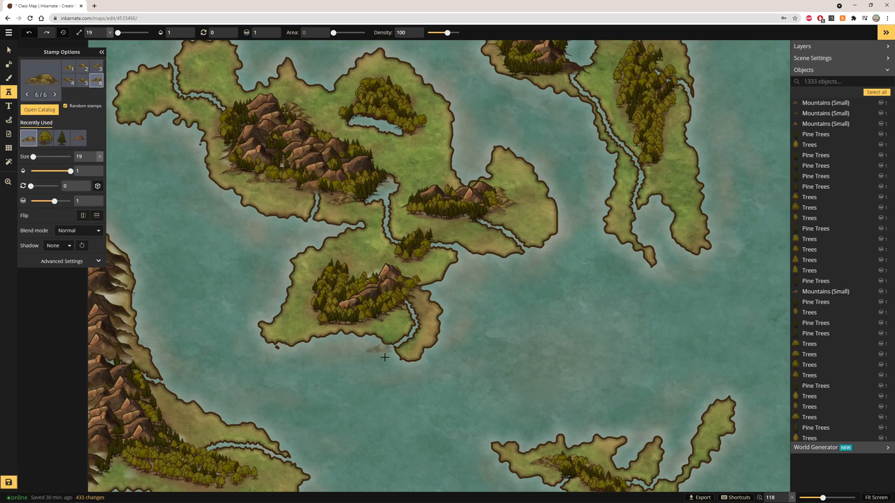
Step: Stamp hills on the southern island, the western landmass and along the northeastern island's river
{"action": "mouse_move", "coordinate": [306, 310]}
{"action": "left_mouse_down"}
{"action": "mouse_move", "coordinate": [325, 335]}
{"action": "mouse_move", "coordinate": [328, 327]}
{"action": "left_mouse_up"}
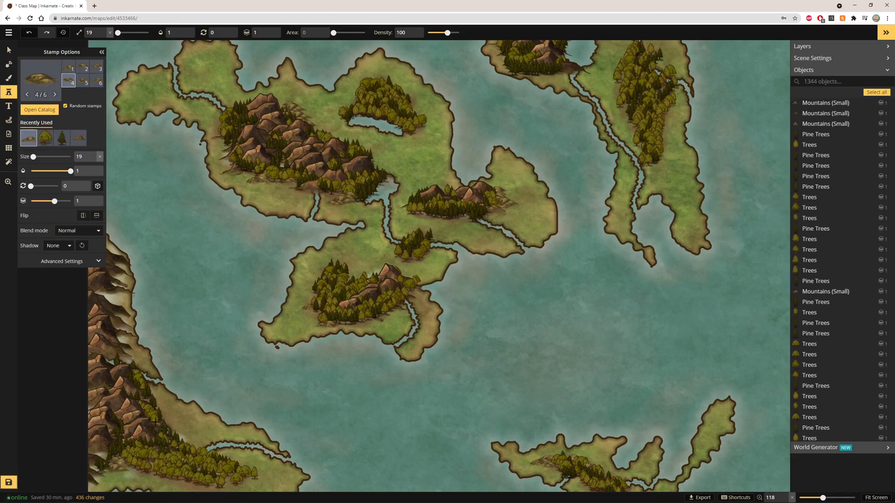
{"action": "left_click_drag", "start_coordinate": [155, 422], "coordinate": [141, 396]}
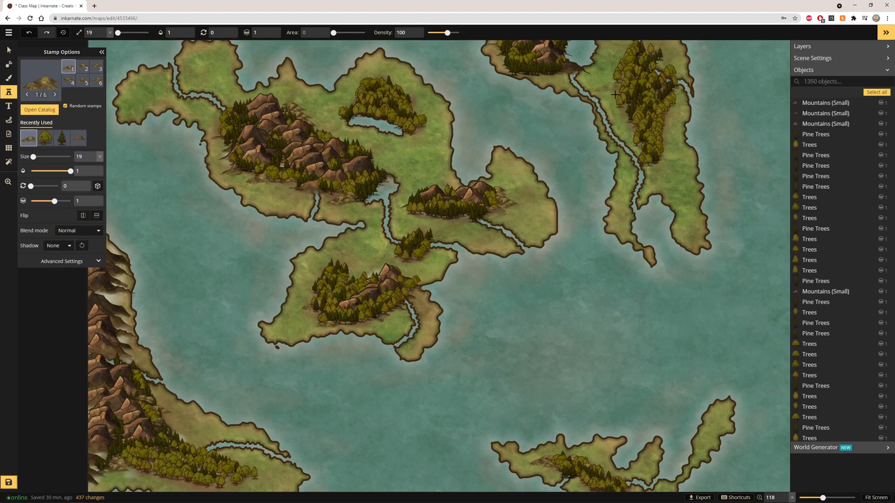
{"action": "left_click_drag", "start_coordinate": [665, 132], "coordinate": [666, 164]}
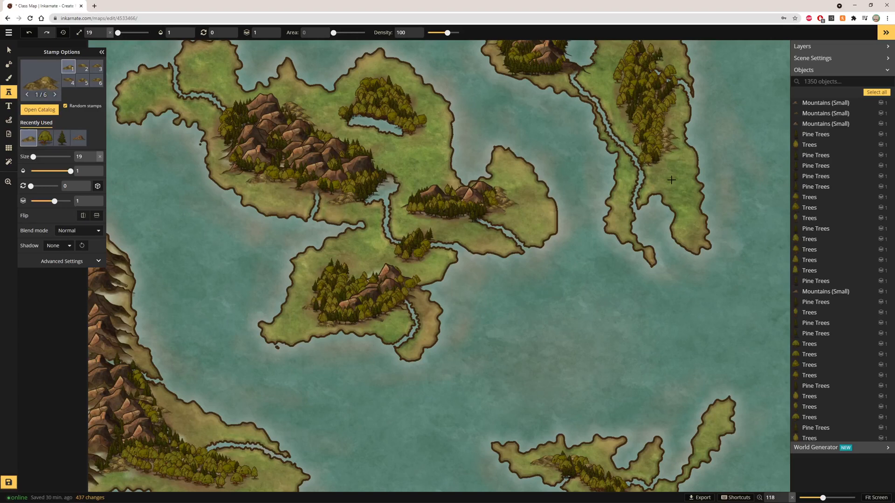
{"action": "left_click", "coordinate": [661, 130]}
{"action": "left_click", "coordinate": [668, 187]}
{"action": "scroll", "coordinate": [728, 271], "scroll_direction": "down", "scroll_amount": 2}
{"action": "scroll", "coordinate": [642, 69], "scroll_direction": "up", "scroll_amount": 3}
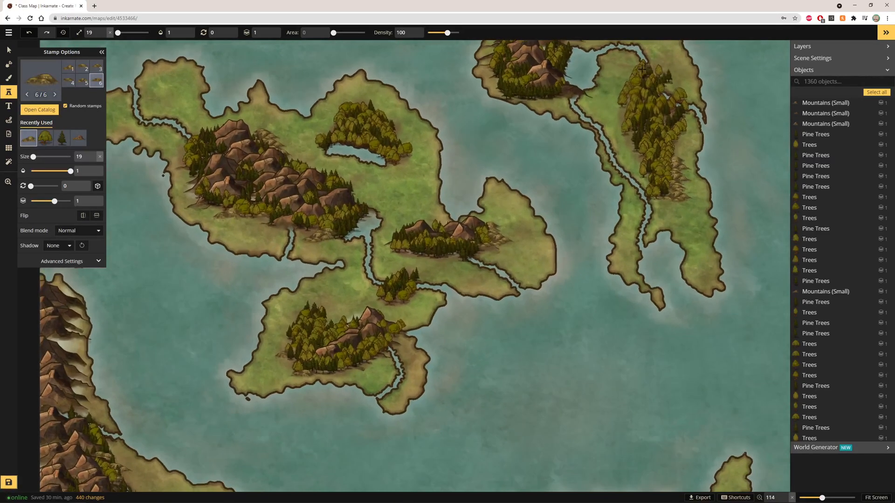
{"action": "scroll", "coordinate": [642, 69], "scroll_direction": "up", "scroll_amount": 1}
{"action": "left_click_drag", "start_coordinate": [623, 83], "coordinate": [639, 125]}
Step: Stamp a hill beside the central island's inner lake
{"action": "scroll", "coordinate": [639, 125], "scroll_direction": "up", "scroll_amount": 1}
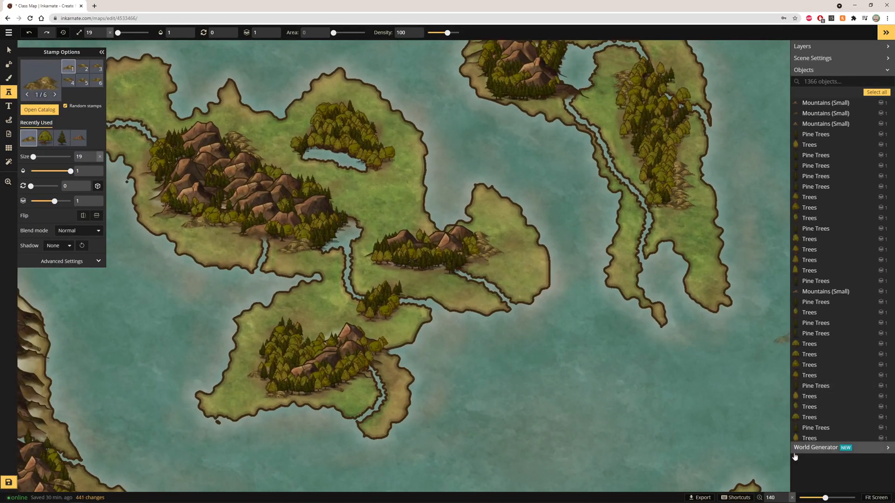
{"action": "scroll", "coordinate": [640, 125], "scroll_direction": "down", "scroll_amount": 1}
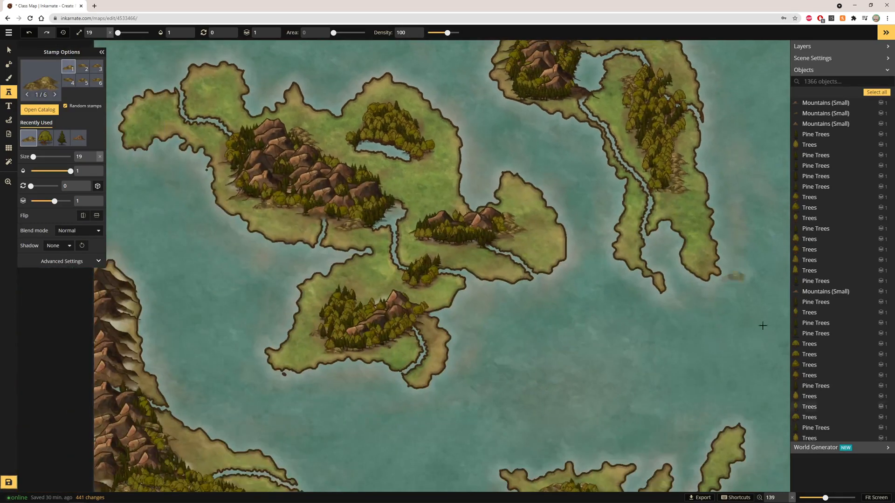
{"action": "scroll", "coordinate": [762, 326], "scroll_direction": "down", "scroll_amount": 2}
{"action": "left_click", "coordinate": [876, 497]}
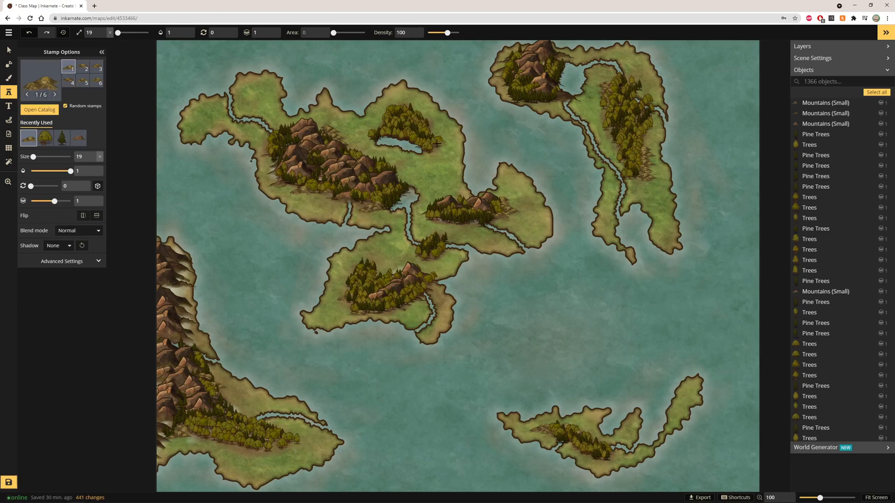
{"action": "left_click", "coordinate": [433, 146]}
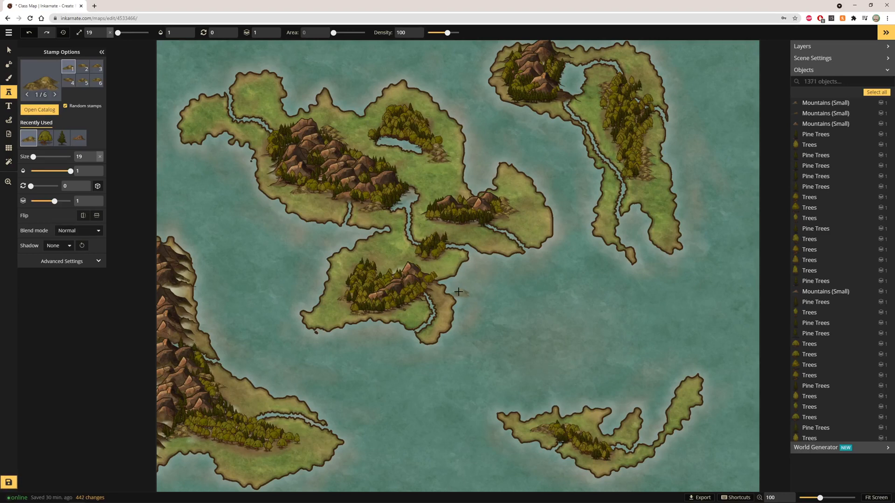
{"action": "scroll", "coordinate": [458, 161], "scroll_direction": "up", "scroll_amount": 1}
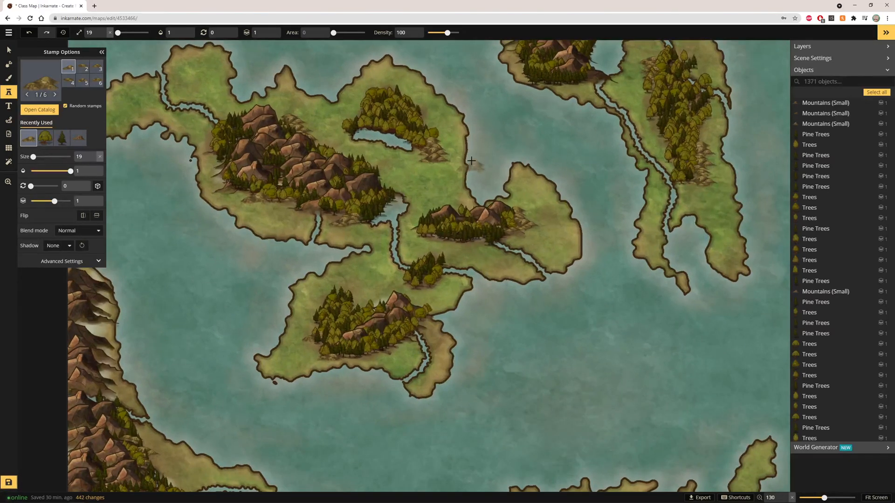
{"action": "scroll", "coordinate": [498, 170], "scroll_direction": "down", "scroll_amount": 1}
{"action": "scroll", "coordinate": [520, 167], "scroll_direction": "down", "scroll_amount": 1}
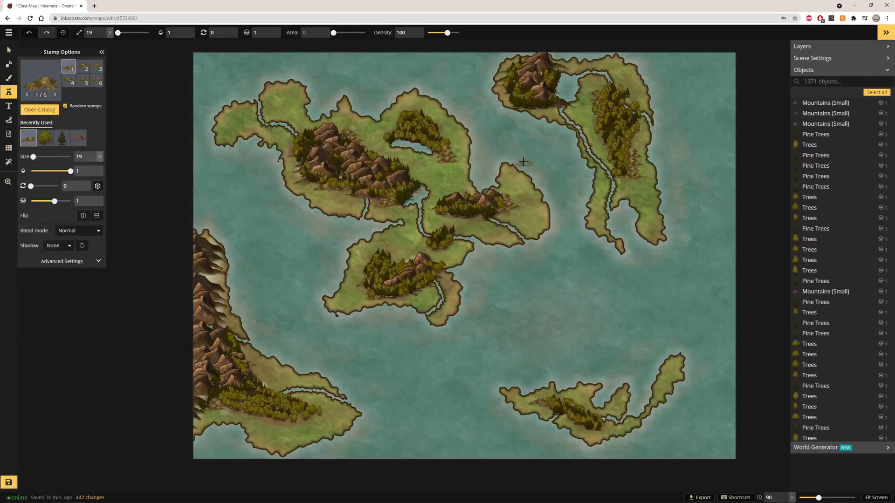